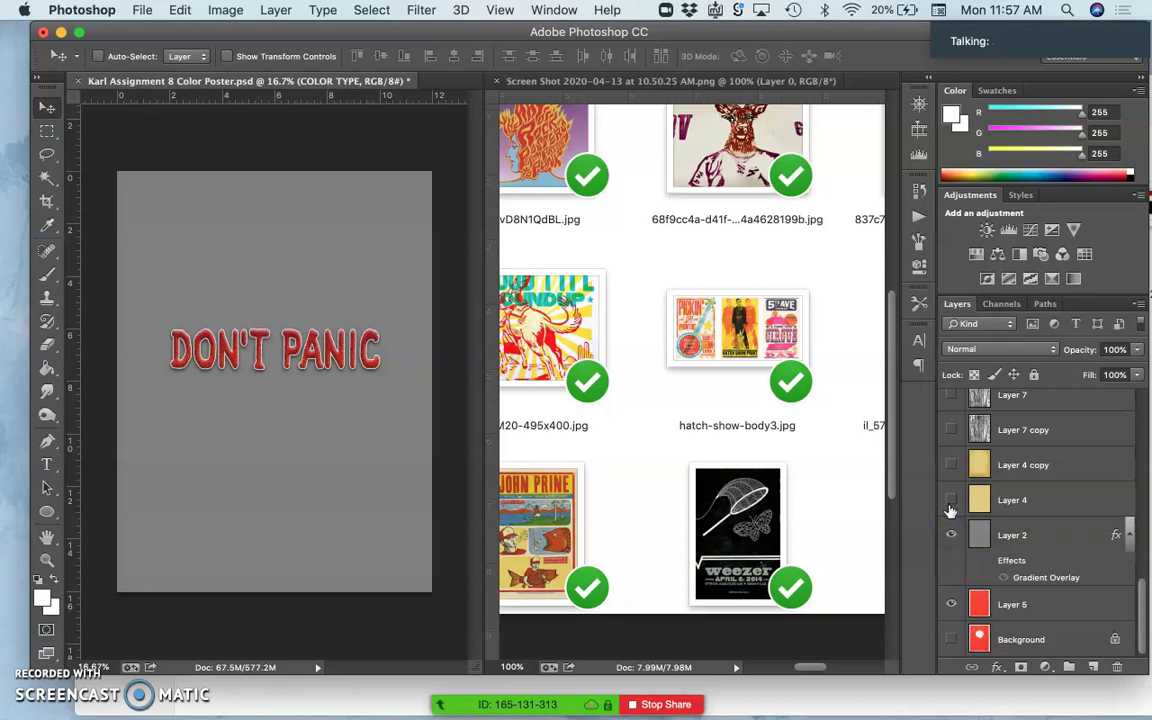
# Hide Layer 2, show Layer 4 copy, and compare the poster with Layer 4 shown and hidden, leaving Layer 4 hidden.
pyautogui.click(950, 503)
pyautogui.click(949, 537)
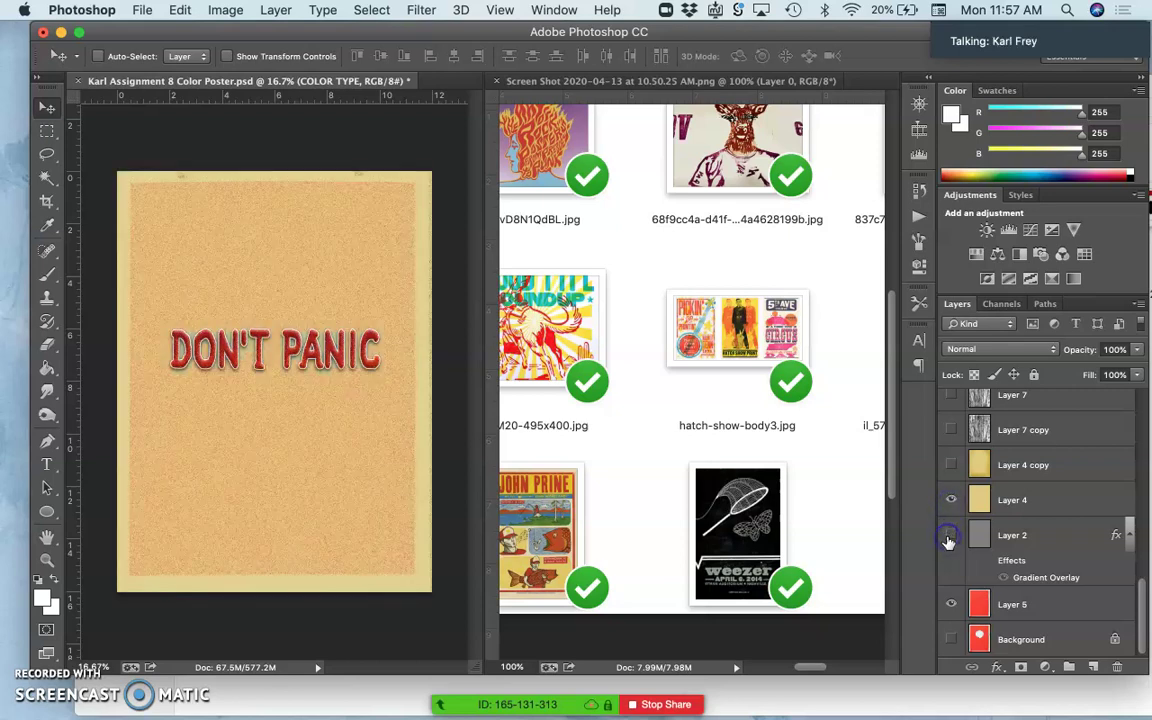
pyautogui.click(951, 467)
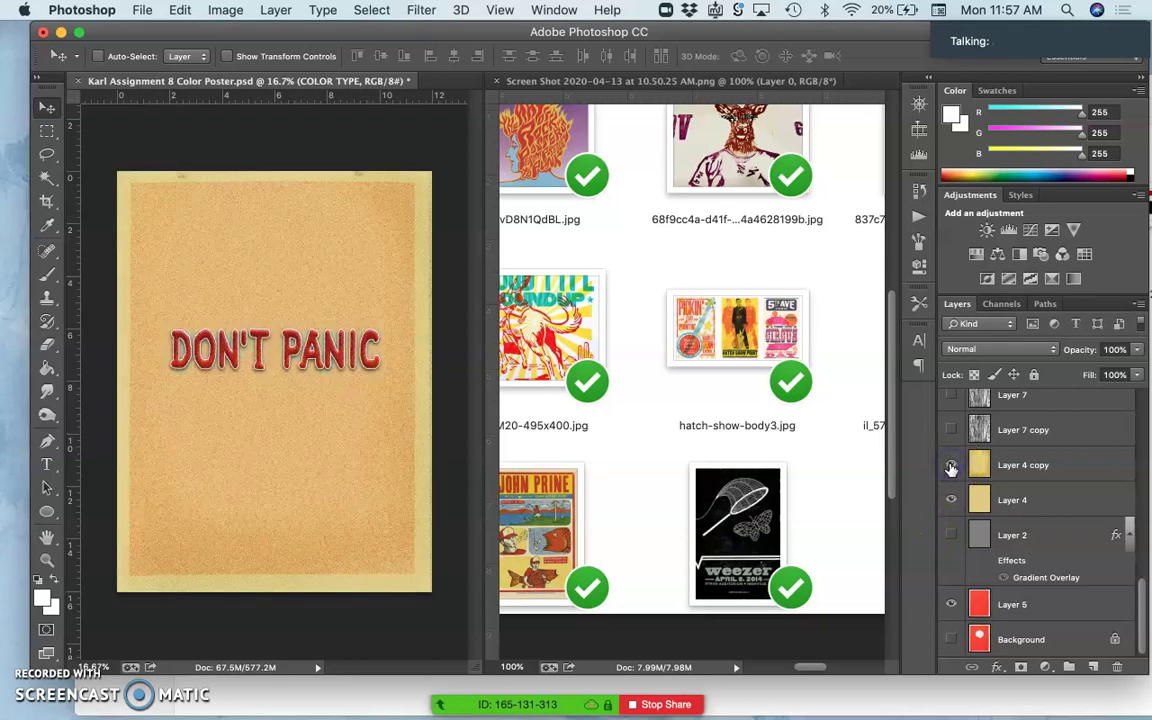
pyautogui.click(951, 499)
pyautogui.click(951, 499)
pyautogui.click(951, 499)
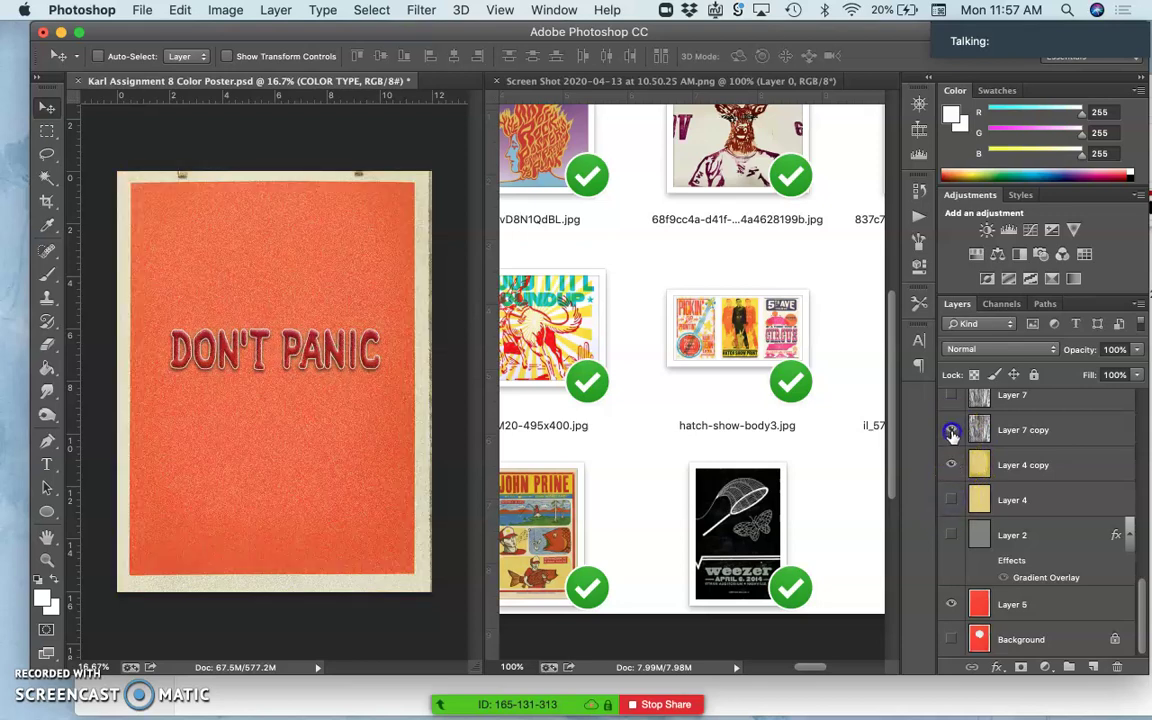
# Show the wood texture layers Layer 7 copy and Layer 7, along with the purple gradient Layer 3.
pyautogui.click(951, 432)
pyautogui.scroll(3, 951, 440)
pyautogui.click(951, 500)
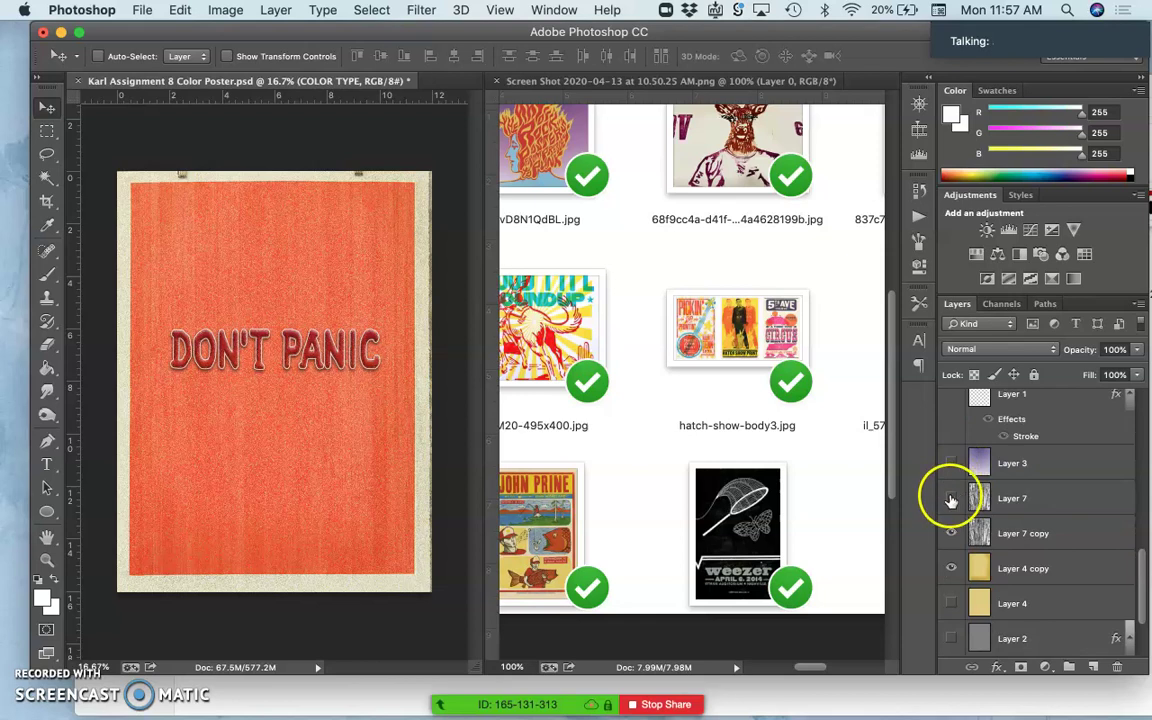
pyautogui.click(953, 464)
# Show the border layers Layer 1 and Layer 1 copy 9 around the poster.
pyautogui.scroll(3, 954, 468)
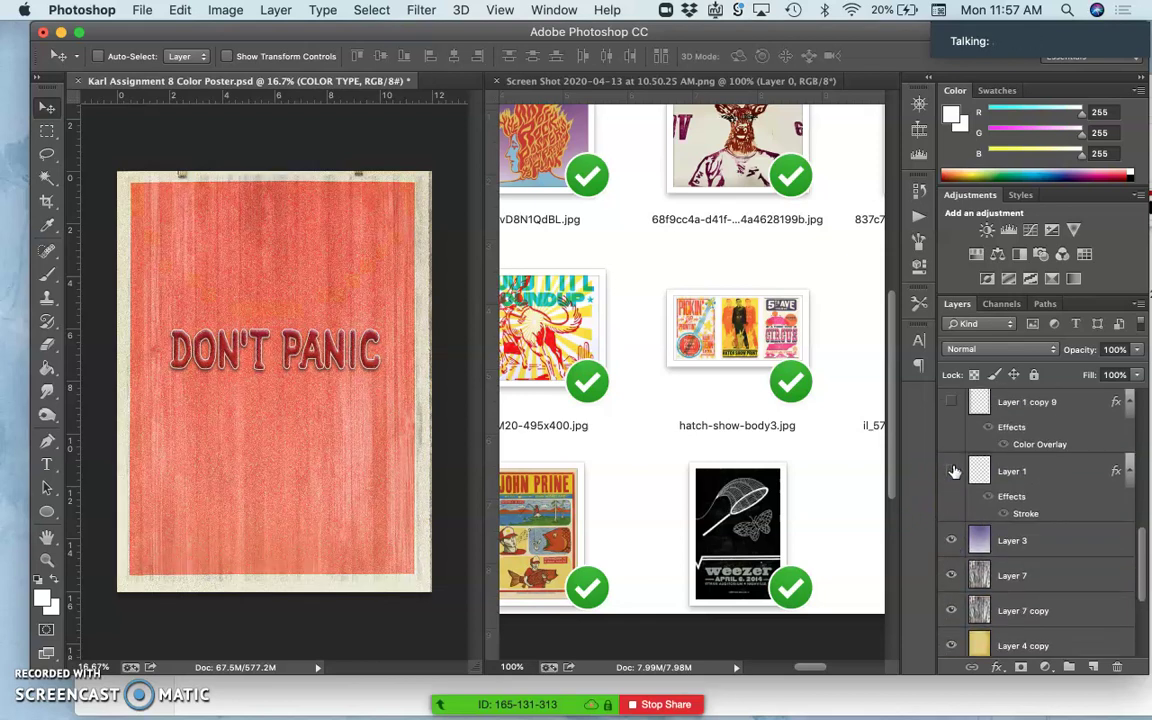
pyautogui.click(953, 475)
pyautogui.scroll(2, 954, 477)
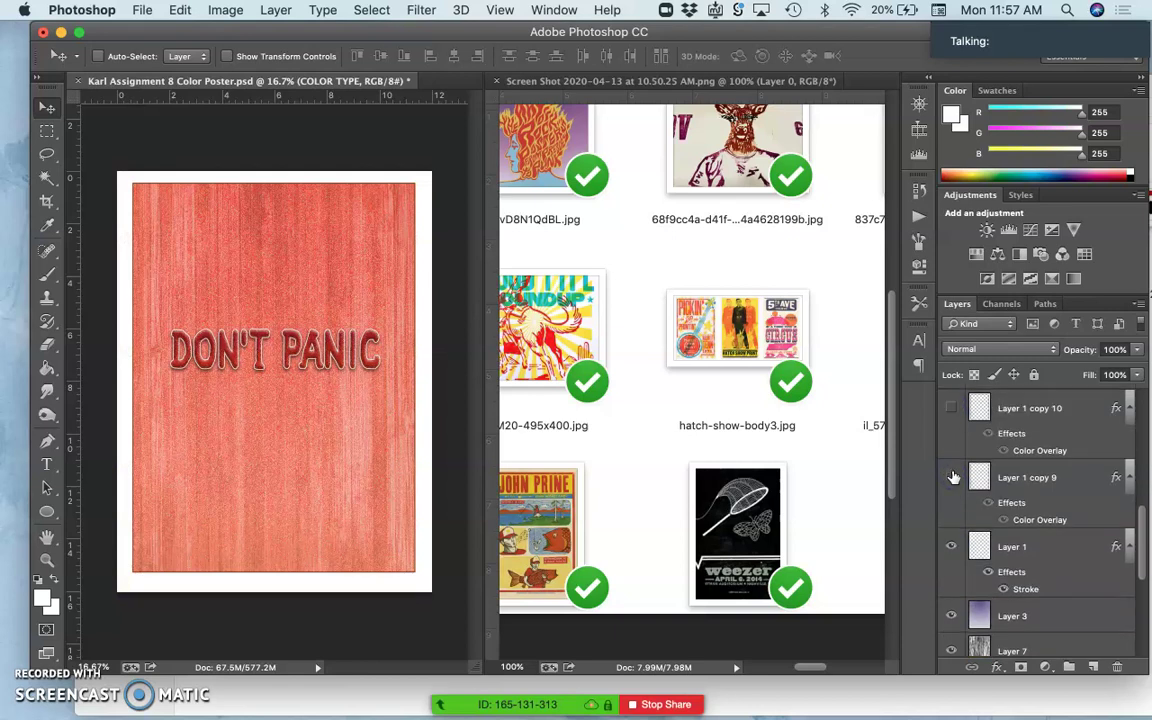
pyautogui.click(953, 477)
# Preview Layer 1 copy 10, Layer 6 and Layer 6 copy one at a time, hiding each again.
pyautogui.scroll(1, 953, 477)
pyautogui.click(951, 432)
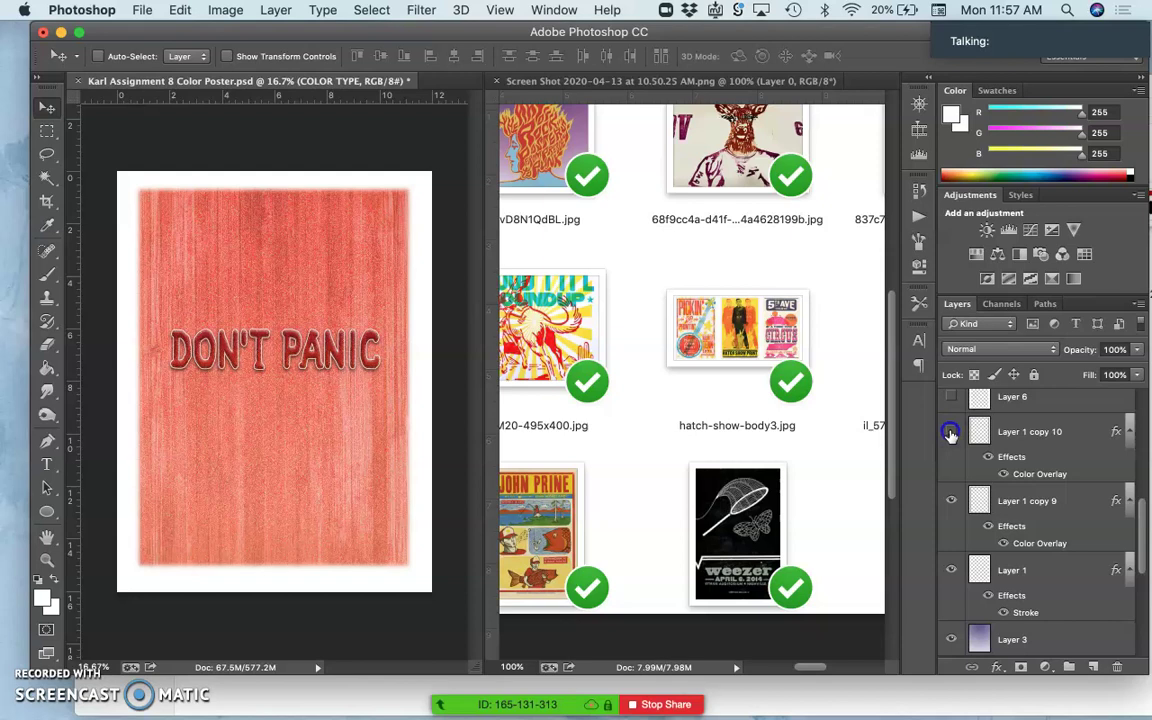
pyautogui.click(951, 432)
pyautogui.scroll(1, 951, 437)
pyautogui.click(950, 420)
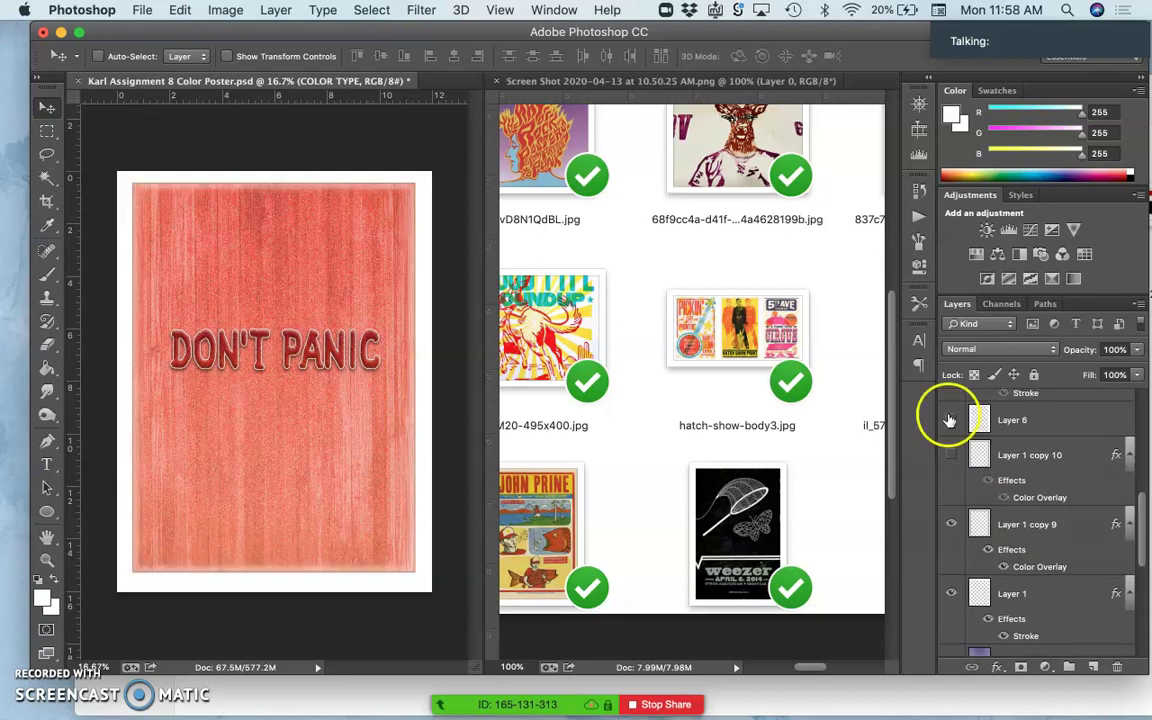
pyautogui.click(950, 418)
pyautogui.scroll(2, 950, 420)
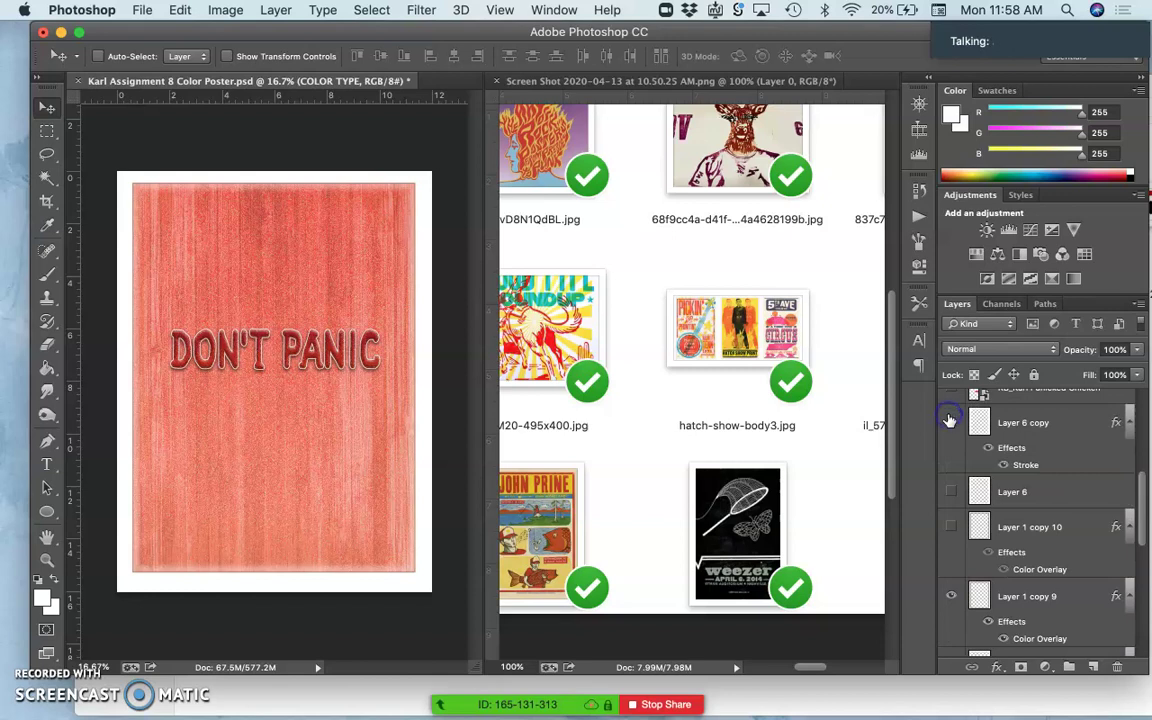
pyautogui.click(950, 421)
pyautogui.click(950, 420)
# Show the original Panicked Chicken artwork layer and briefly preview its copy, leaving the copy hidden.
pyautogui.scroll(1, 950, 420)
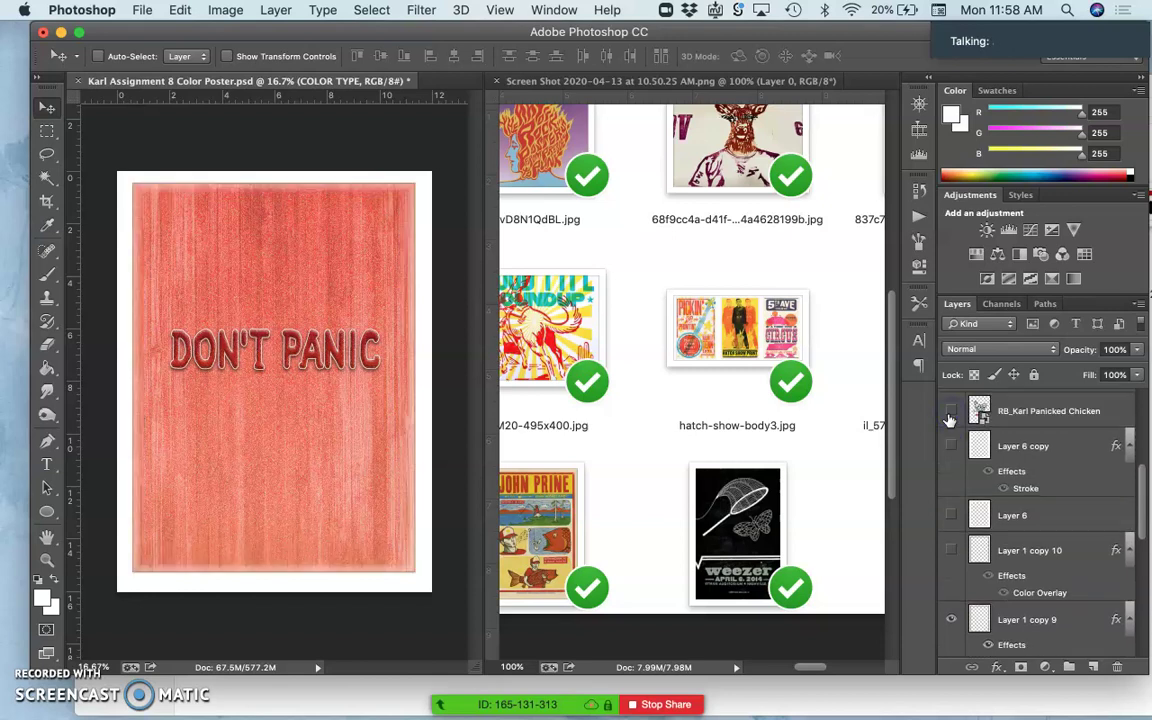
pyautogui.click(950, 418)
pyautogui.scroll(1, 950, 420)
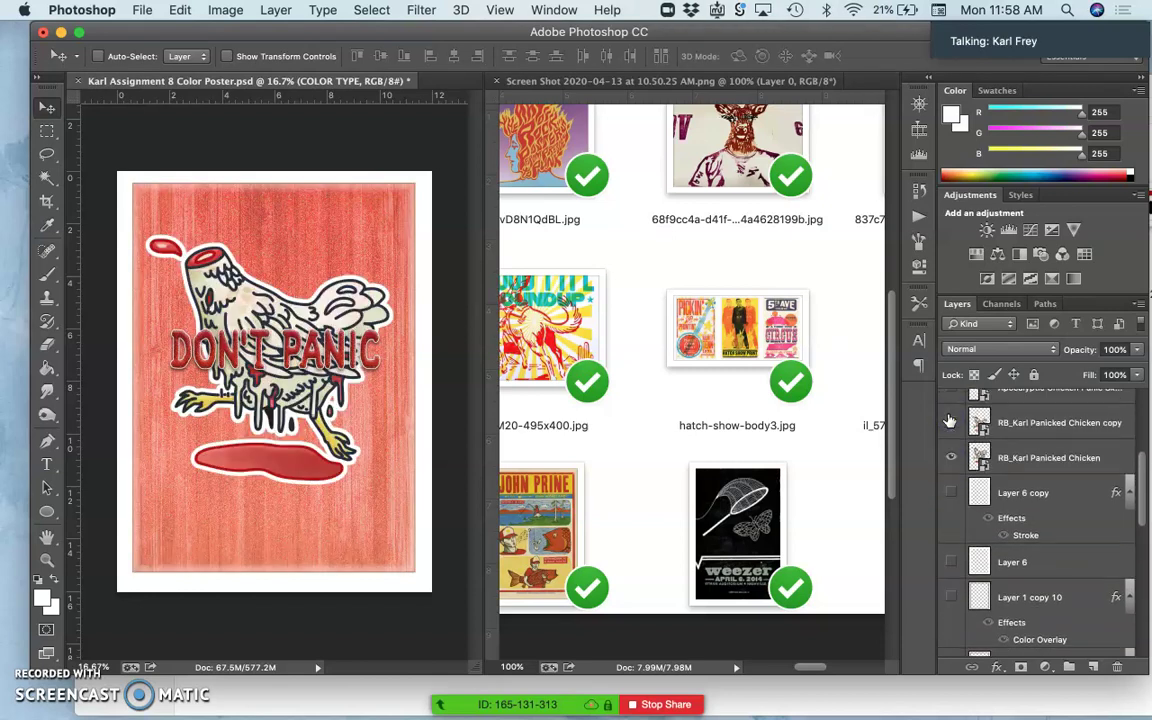
pyautogui.click(950, 424)
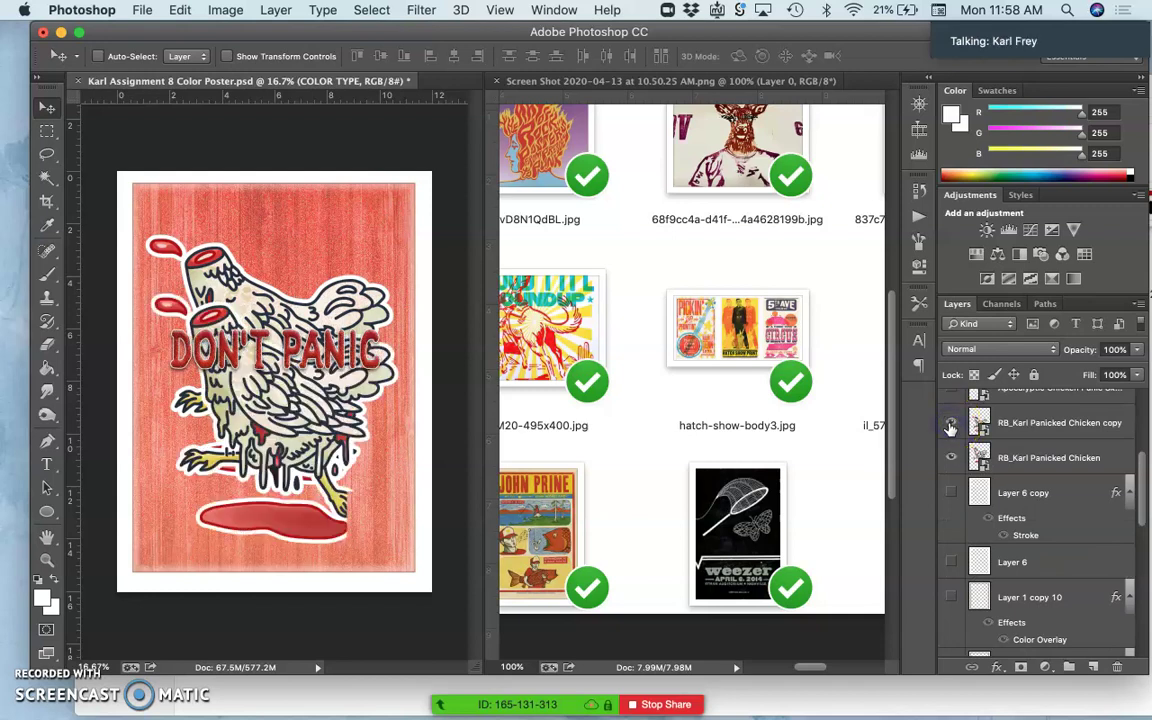
pyautogui.click(950, 424)
# Show the DON'T PAN I C copy layer and magnify the poster's lettering.
pyautogui.scroll(3, 950, 440)
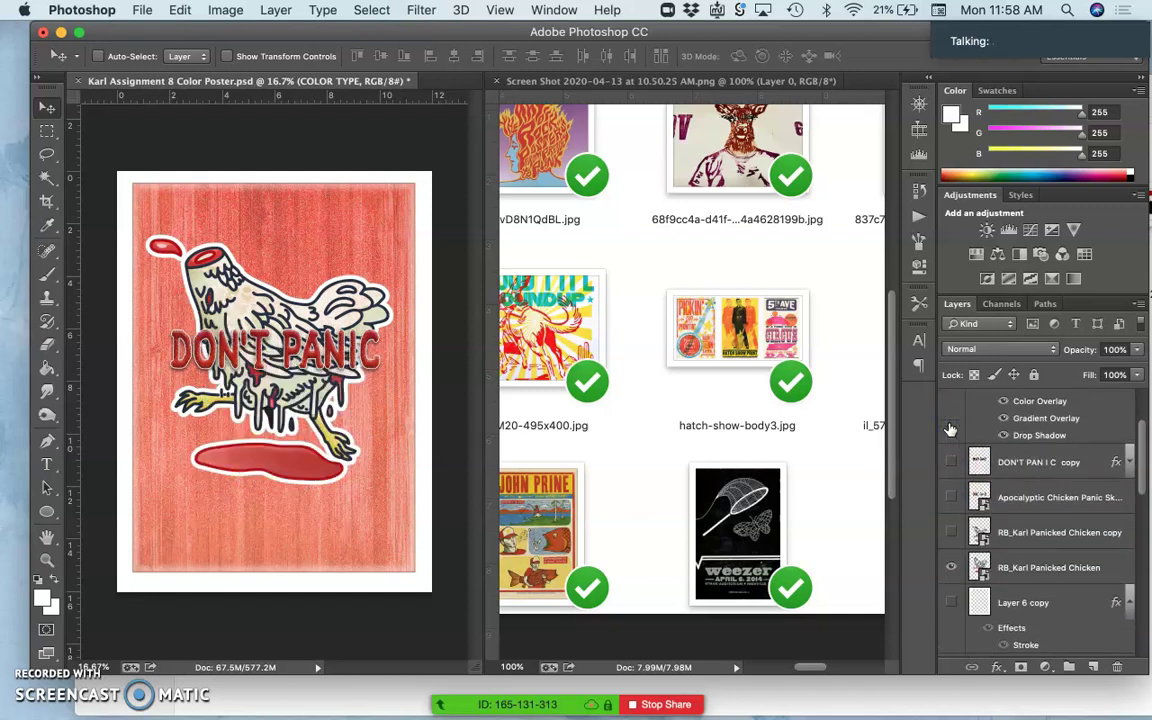
pyautogui.click(951, 495)
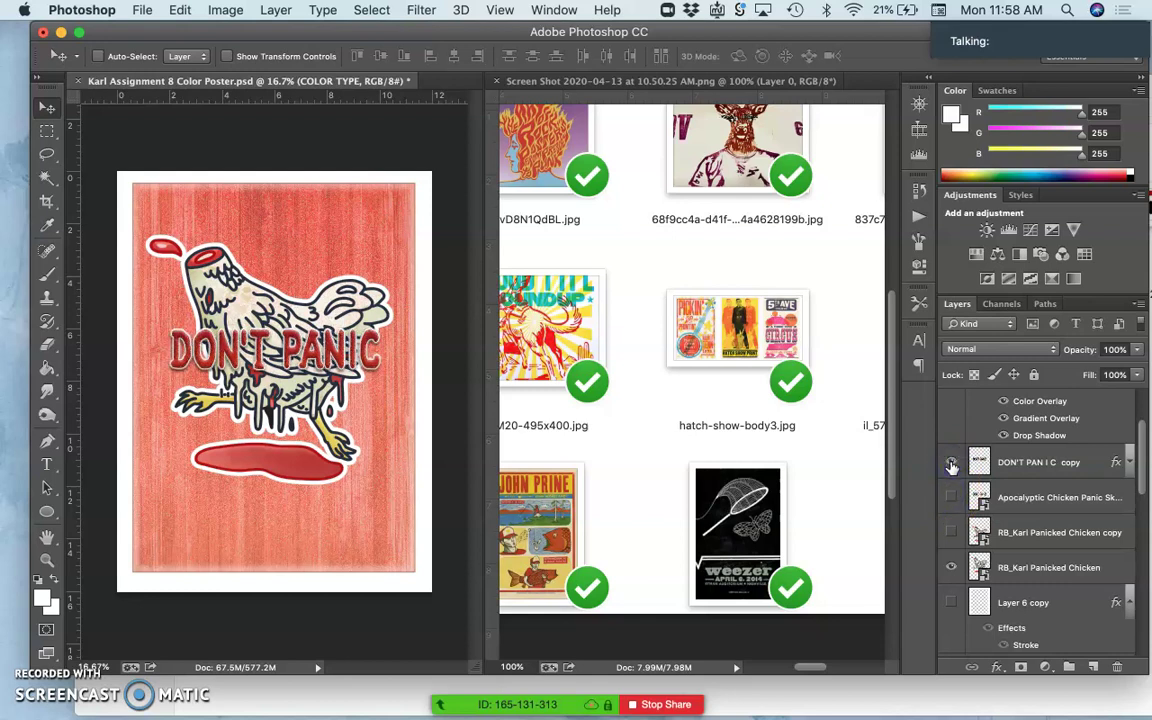
pyautogui.press('super+plus')
pyautogui.press('super+plus')
pyautogui.press('super+plus')
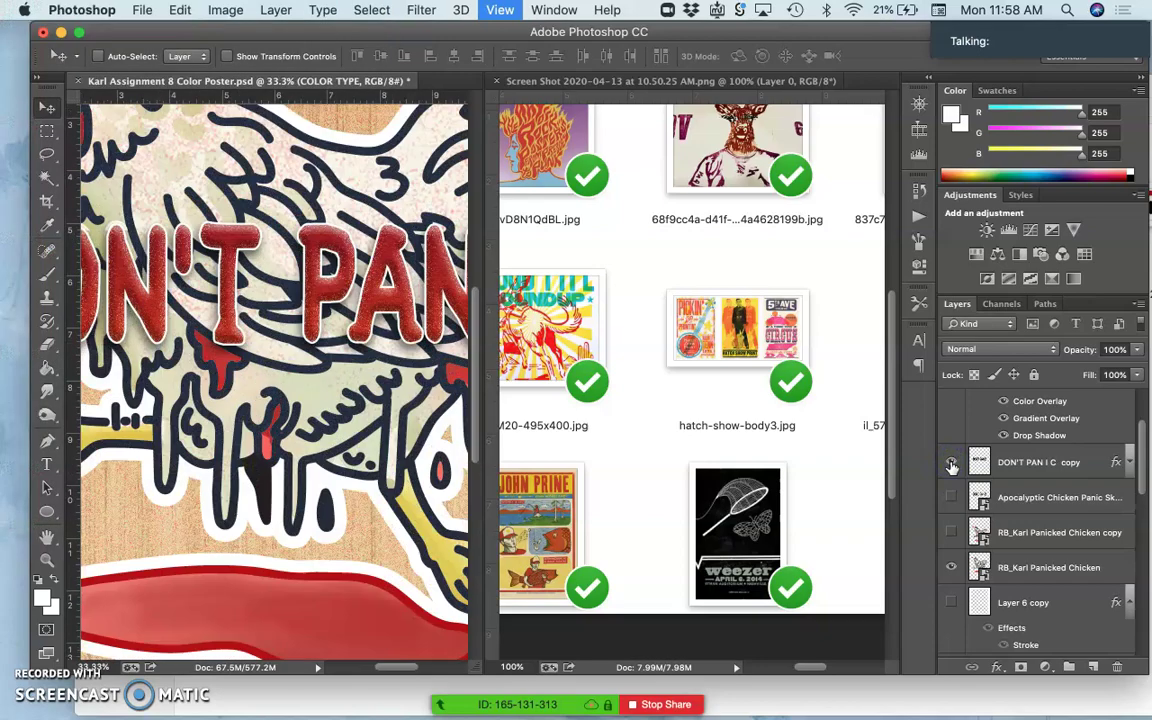
pyautogui.press('super+plus')
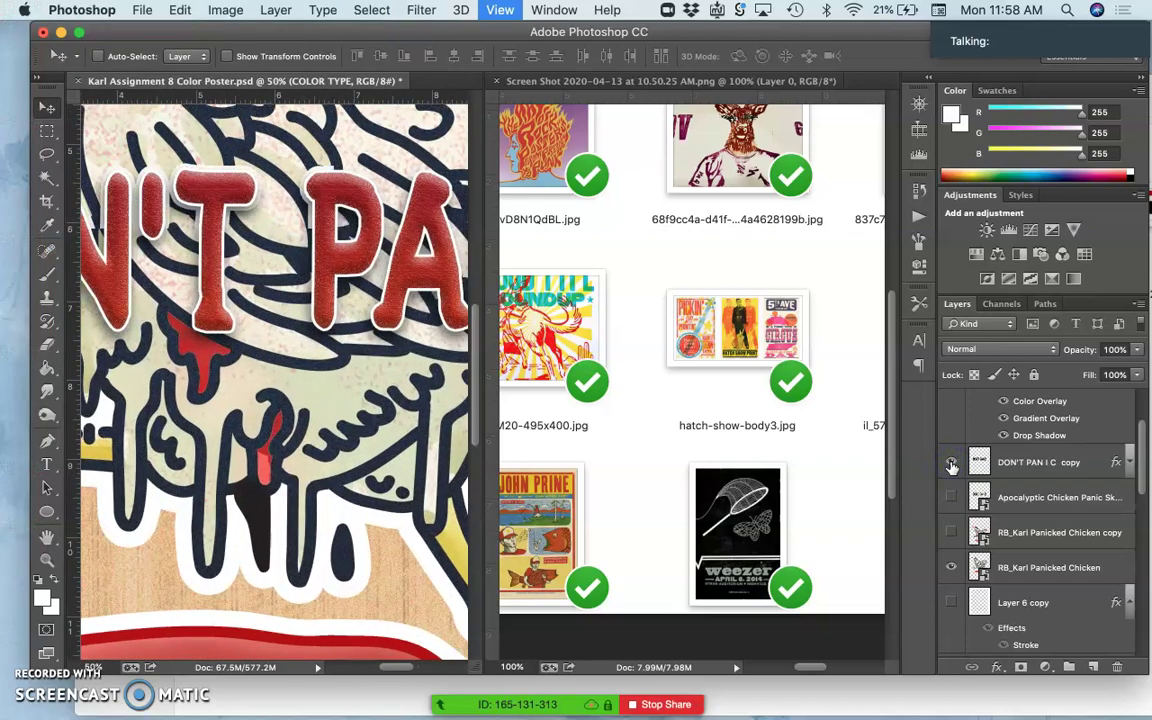
# Compare the lettering with the COLOR TYPE layer hidden and shown, leaving the layer visible.
pyautogui.click(977, 424)
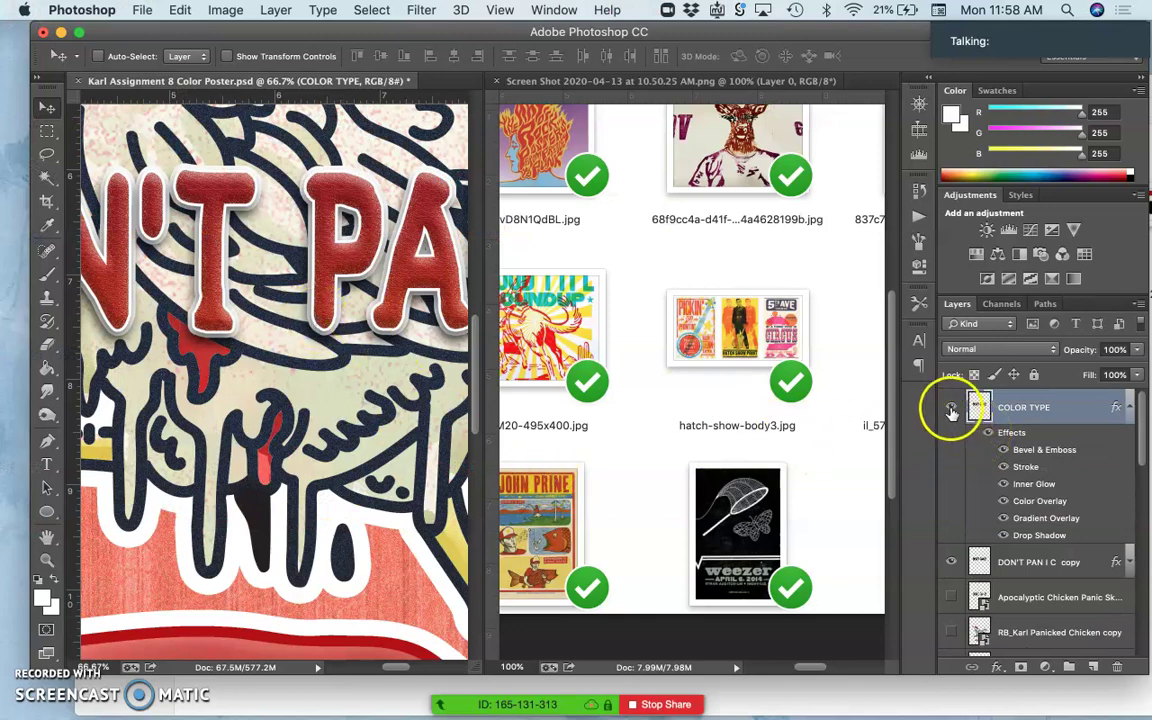
pyautogui.click(951, 410)
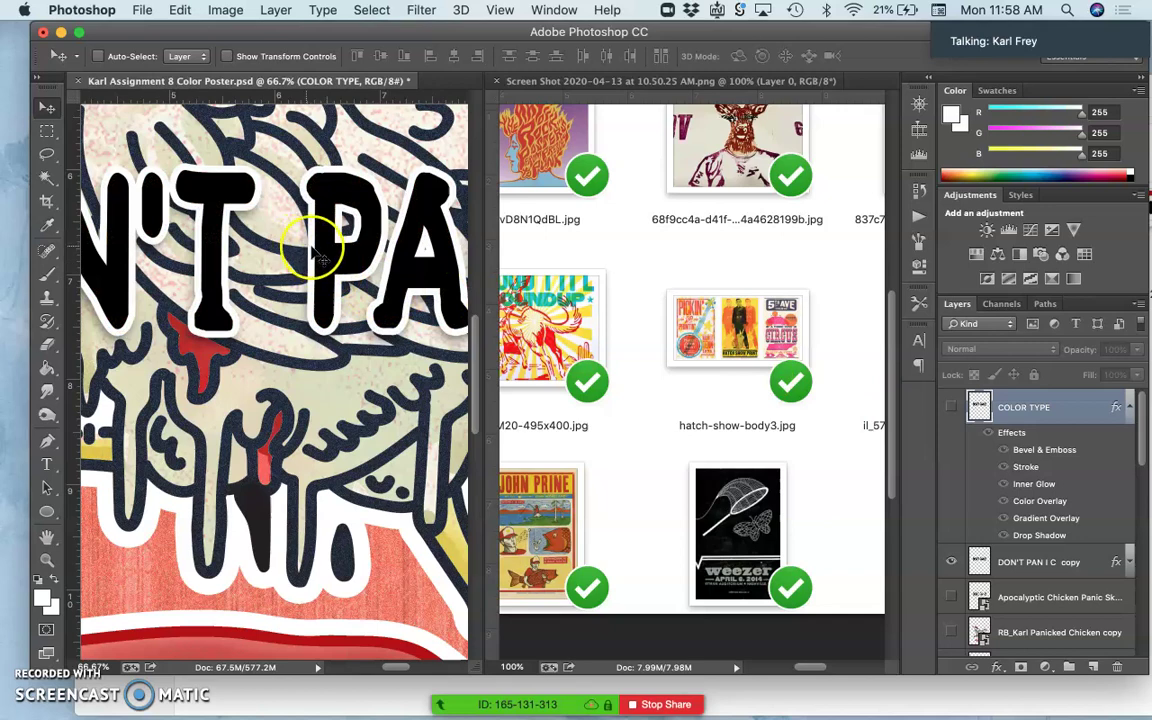
pyautogui.press('super+minus')
pyautogui.press('super+minus')
pyautogui.press('super+minus')
pyautogui.press('super+minus')
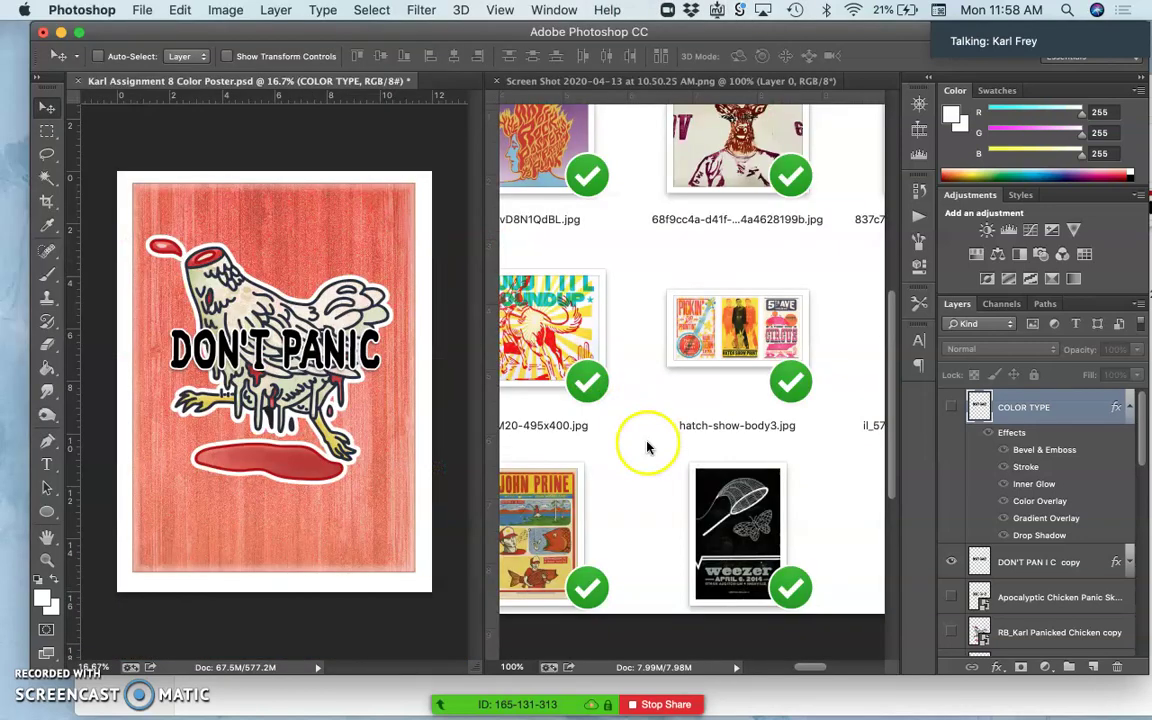
pyautogui.click(951, 407)
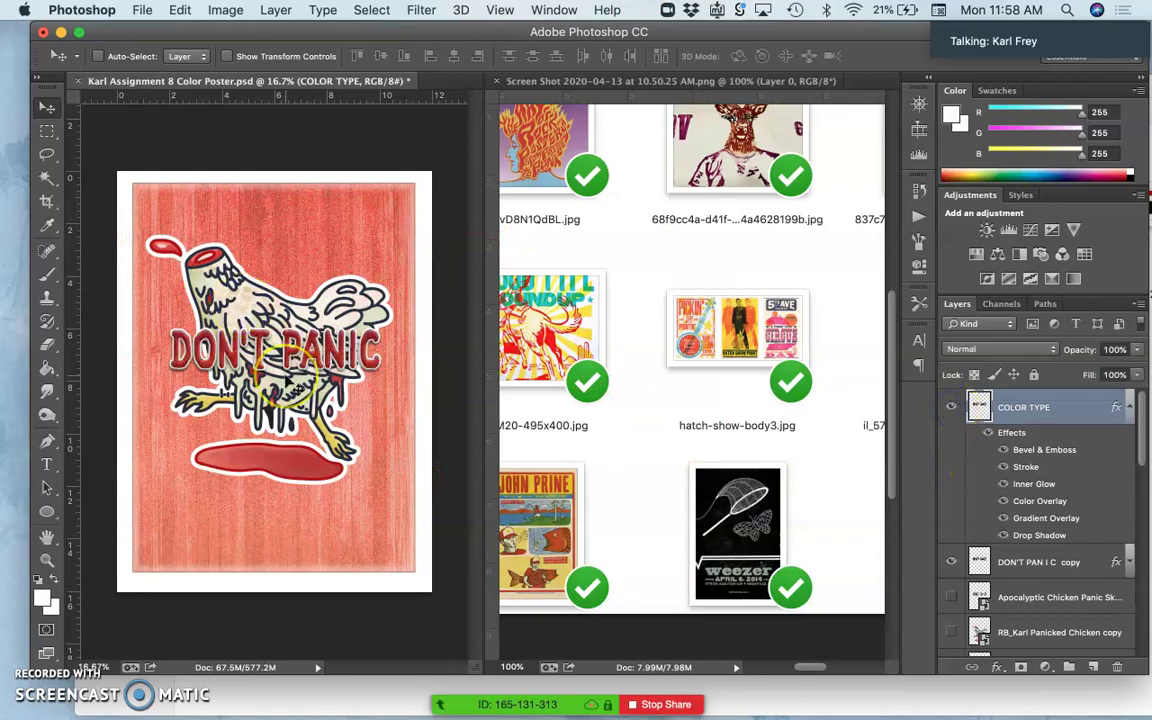
# Examine the effects and outline of the red DON'T PANIC lettering at 100% magnification.
pyautogui.press('super+plus')
pyautogui.press('super+plus')
pyautogui.press('super+plus')
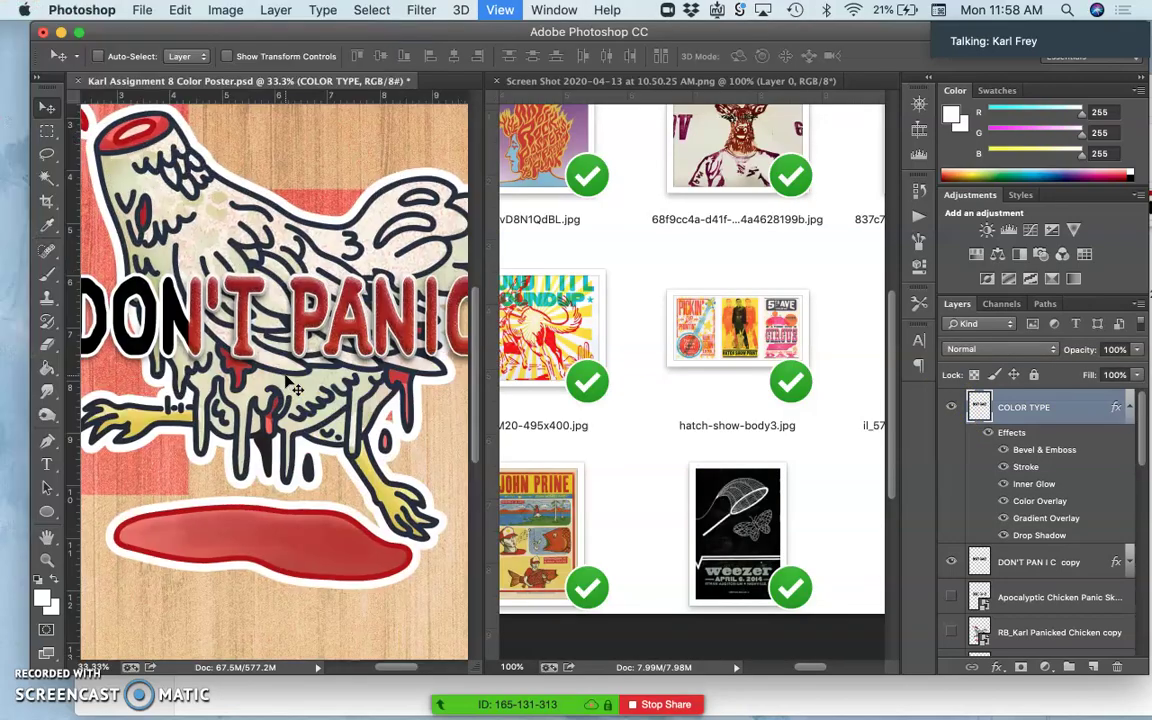
pyautogui.press('super+plus')
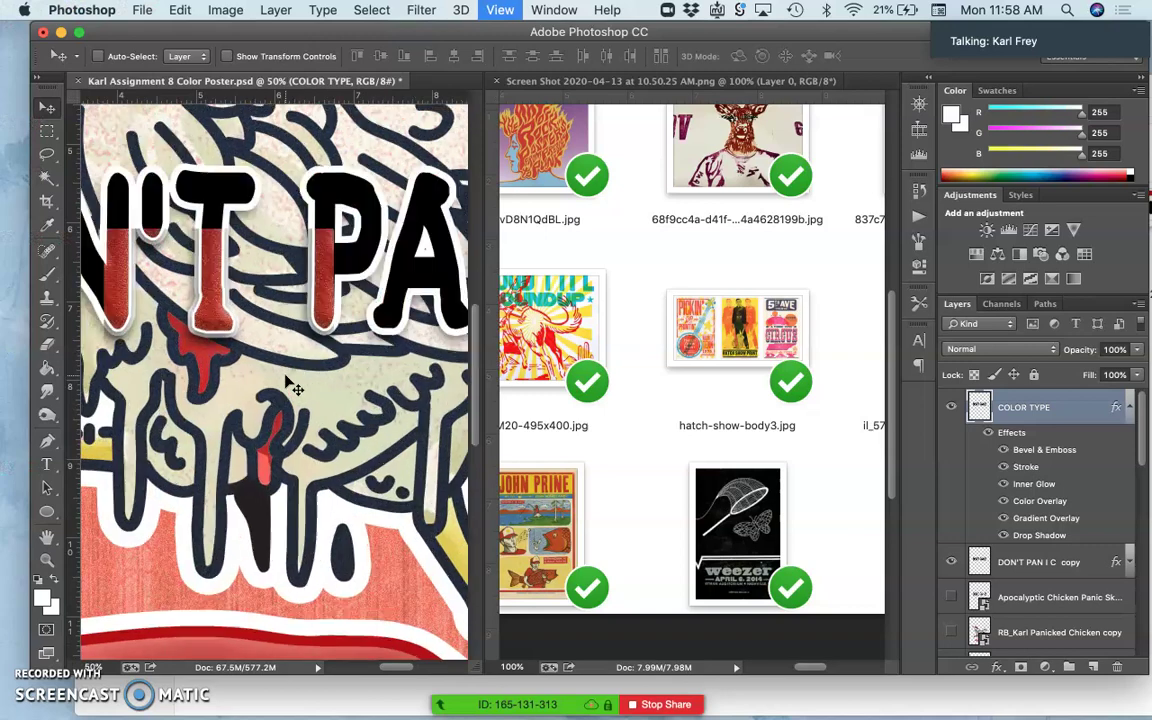
pyautogui.click(320, 242)
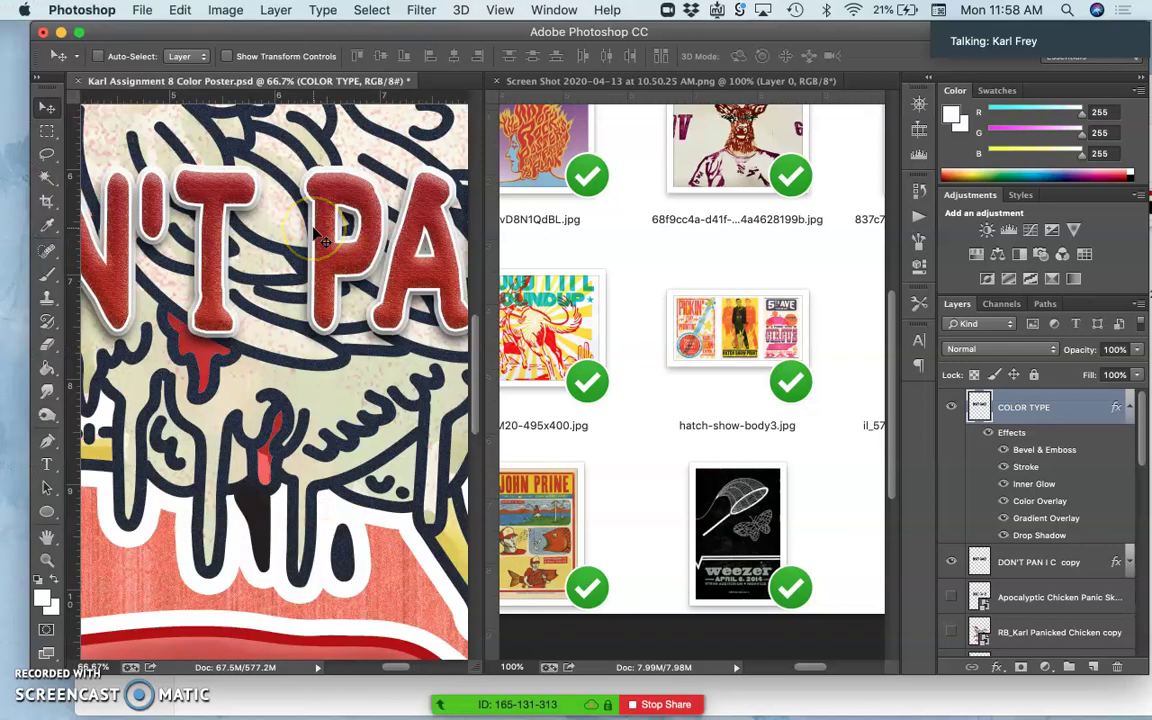
pyautogui.press('super+plus')
pyautogui.hscroll(-6, 231, 249)
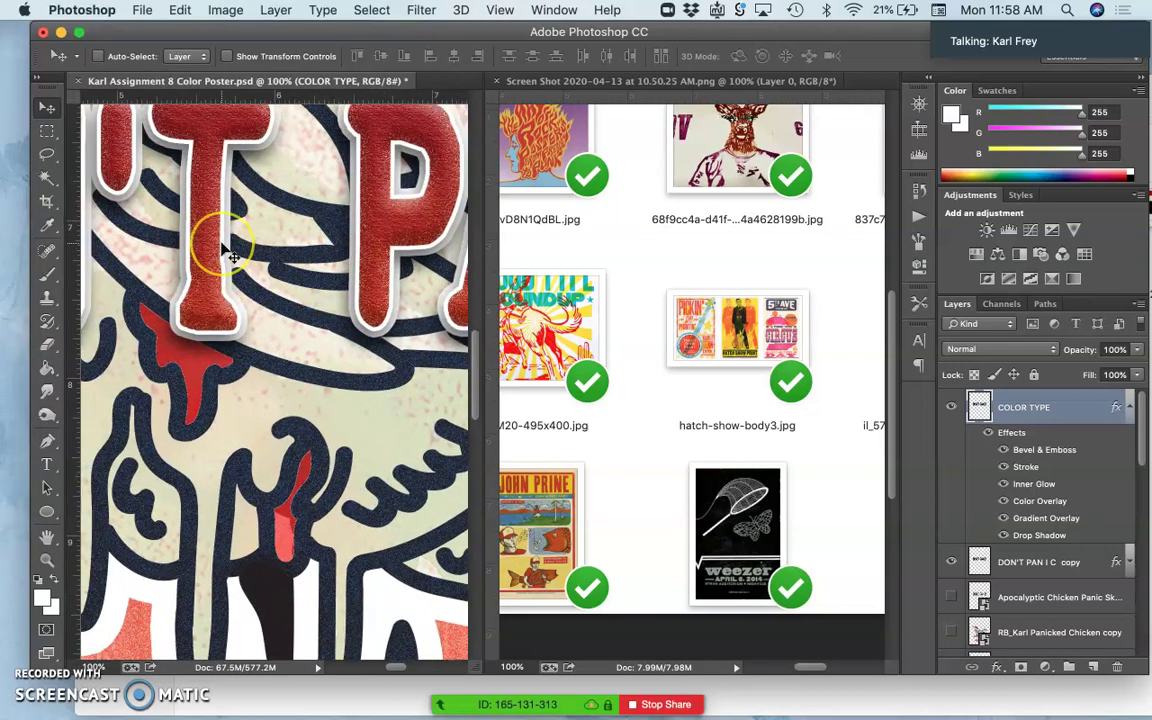
pyautogui.hscroll(-10, 222, 245)
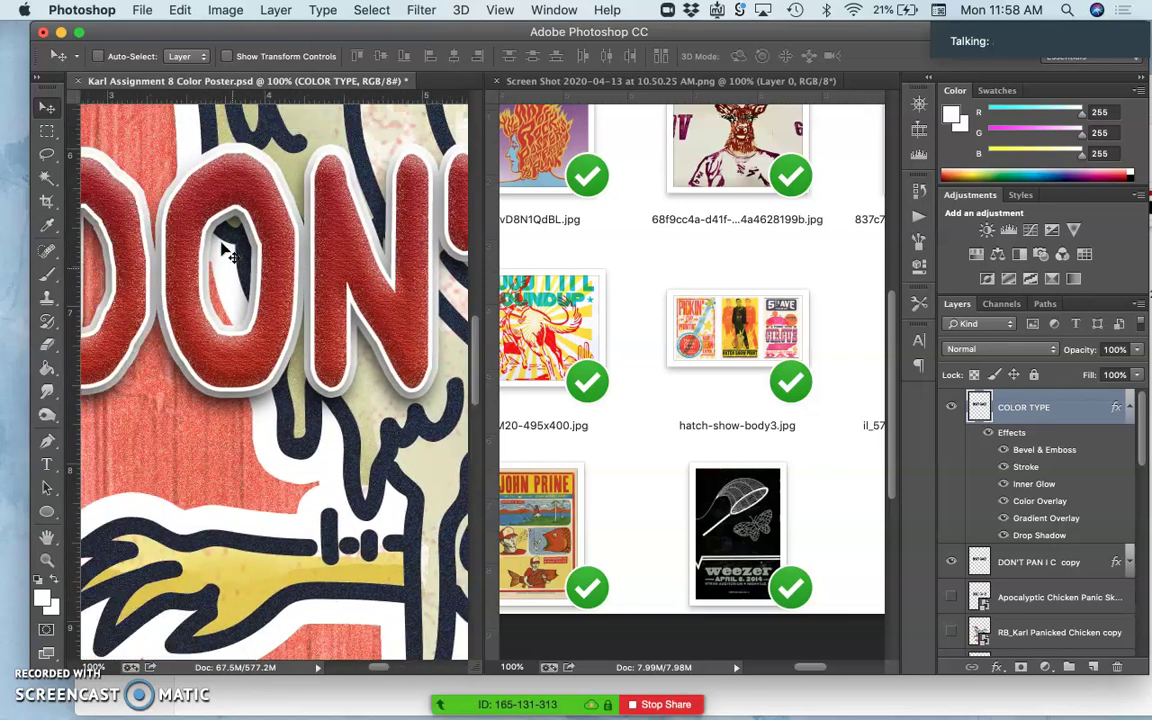
pyautogui.scroll(4, 225, 250)
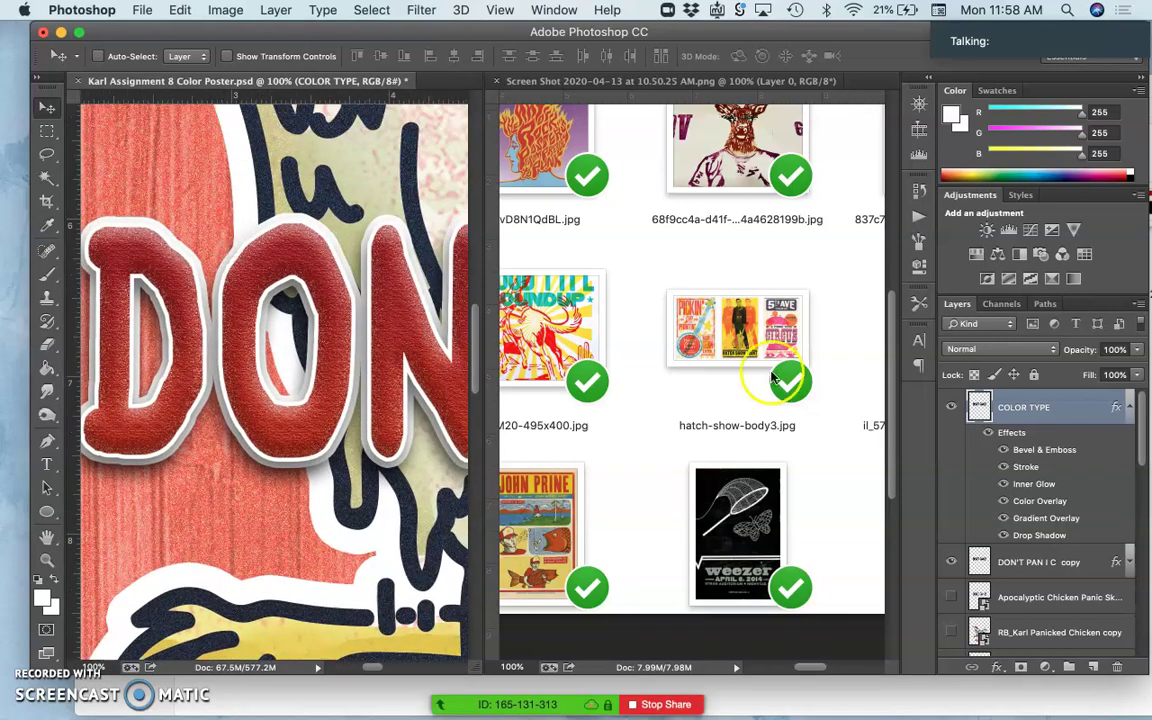
# Hide the DON'T PAN I C copy layer beneath the red COLOR TYPE lettering.
pyautogui.click(952, 562)
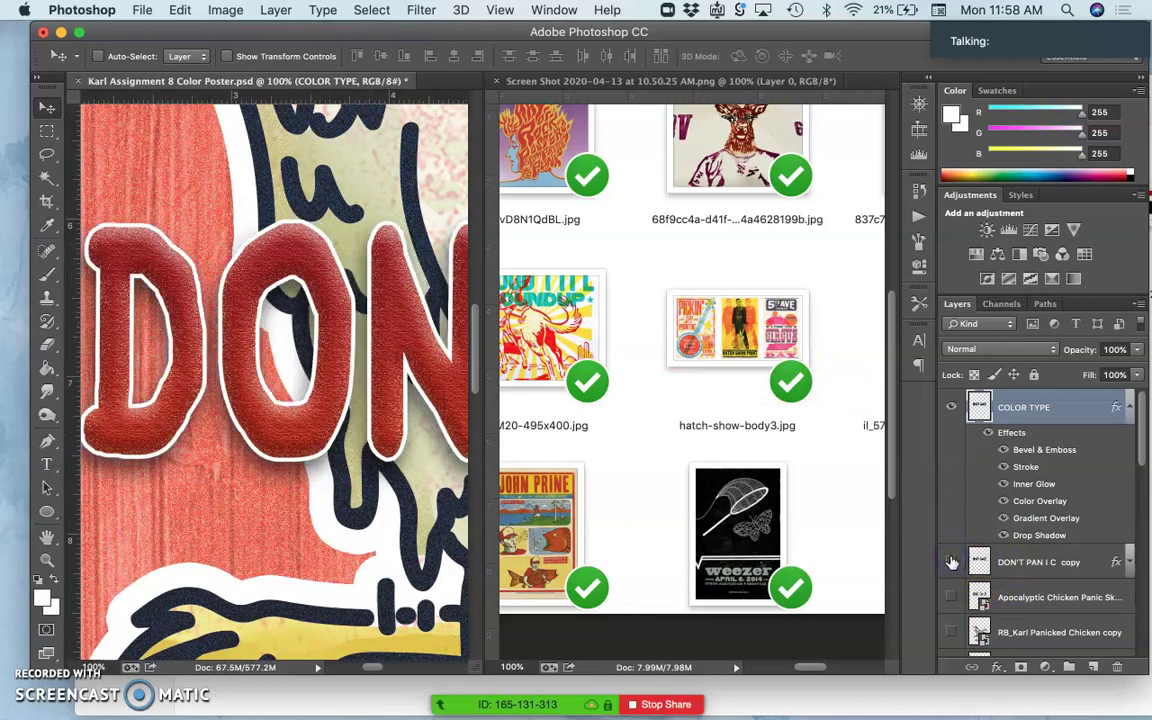
pyautogui.press('super+minus')
pyautogui.press('super+minus')
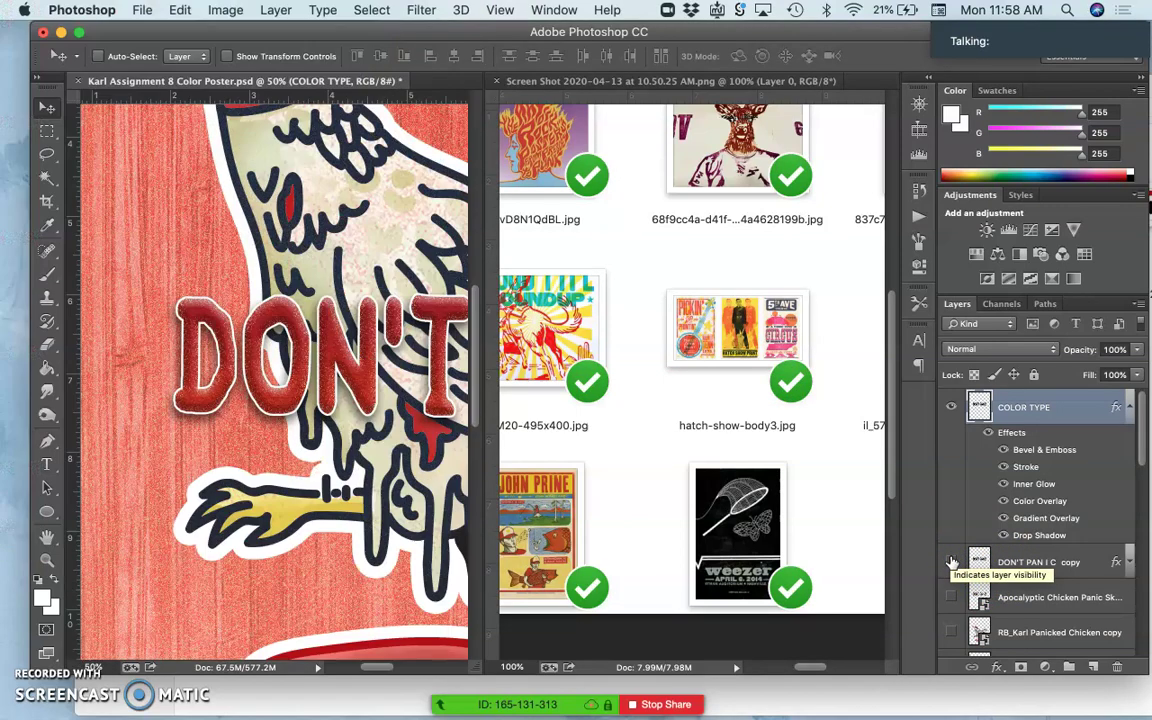
pyautogui.press('super+minus')
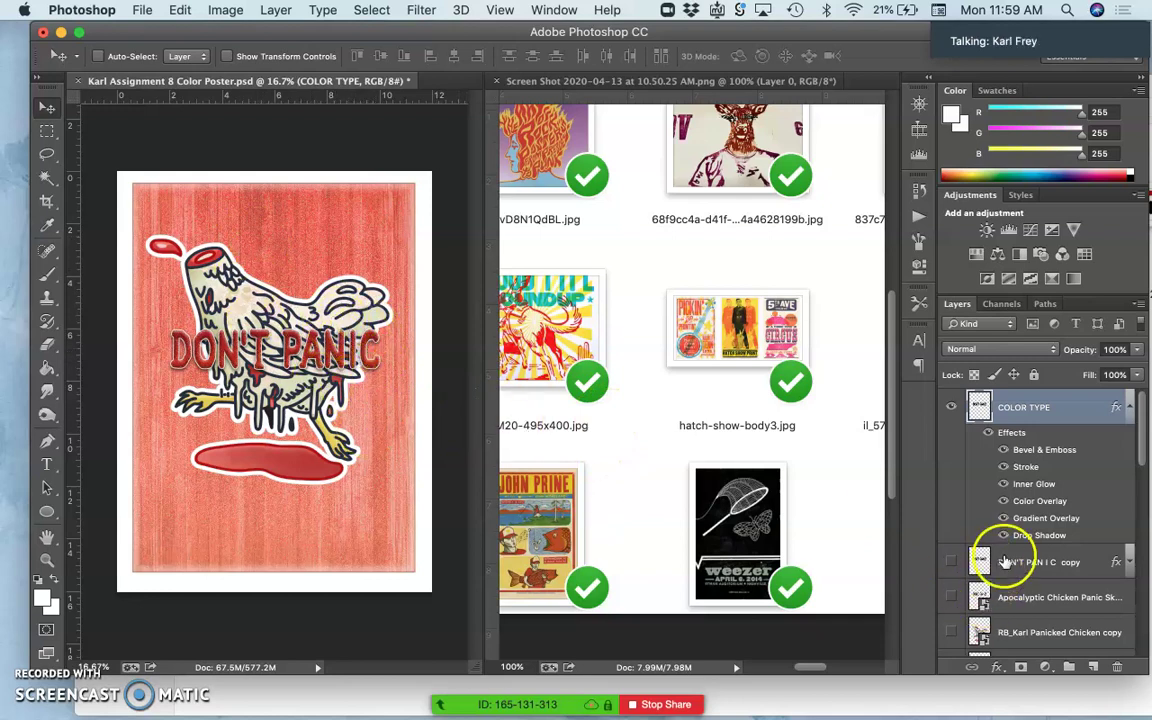
# Show Layer 4 for a tan wood background and inspect the artwork and lettering against it up close.
pyautogui.scroll(-10, 1000, 558)
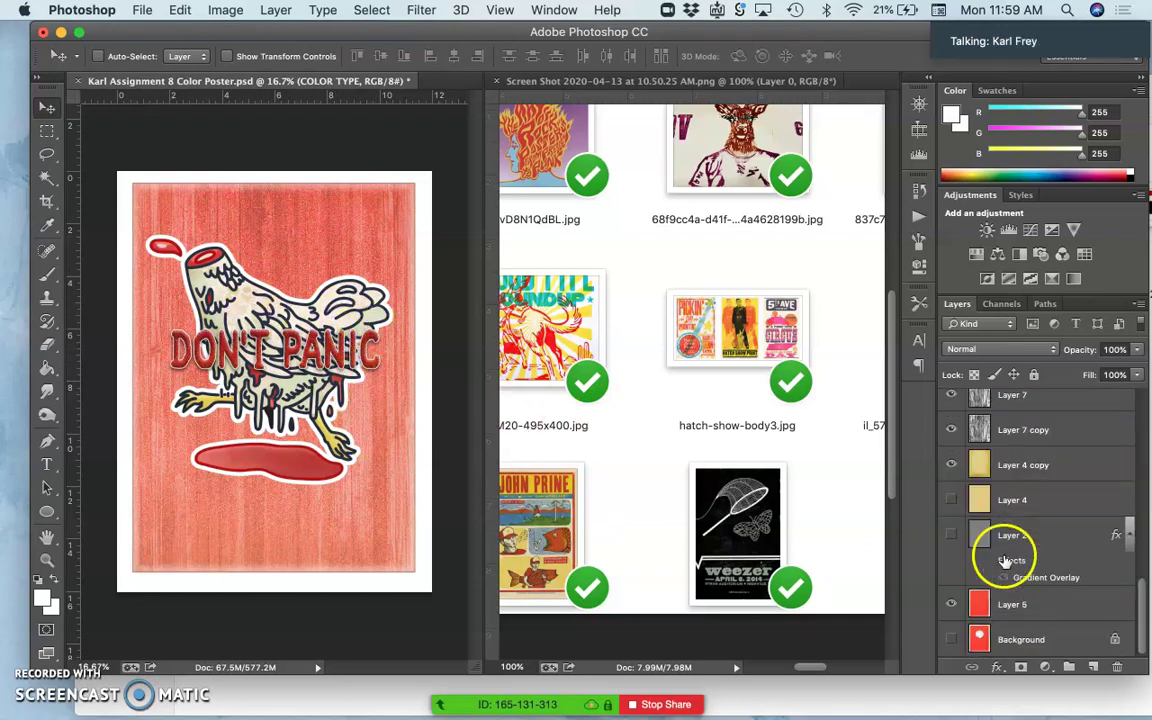
pyautogui.click(951, 499)
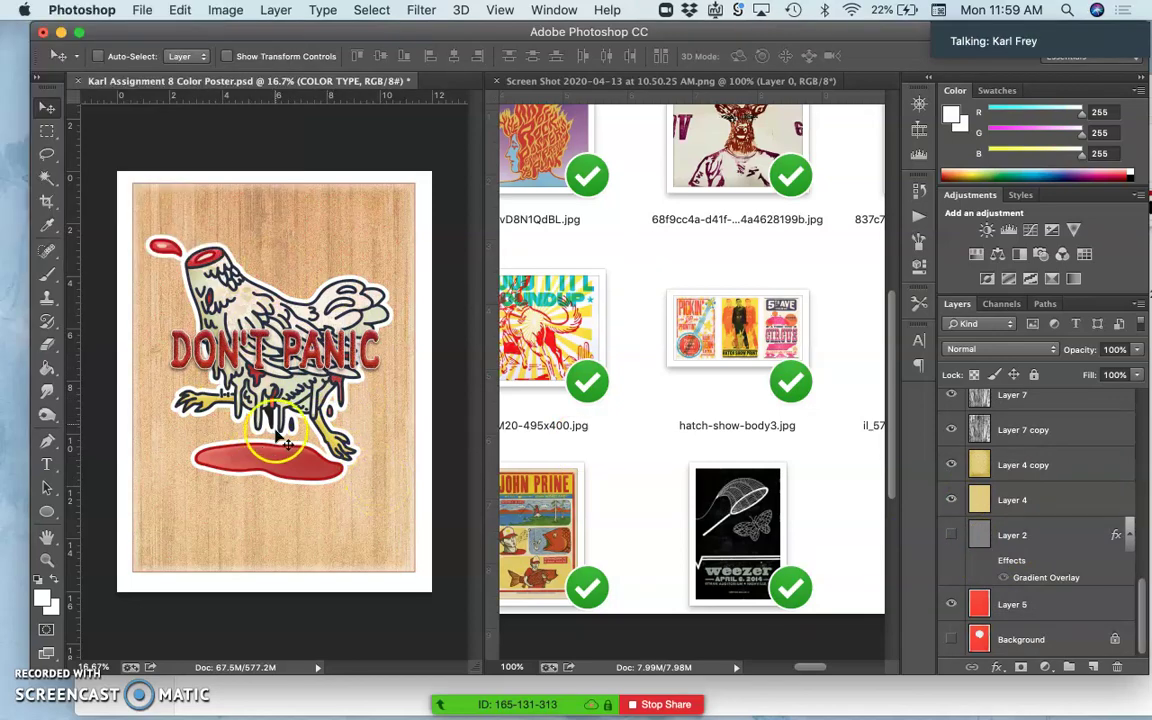
pyautogui.press('super+equal')
pyautogui.press('super+equal')
pyautogui.press('super+equal')
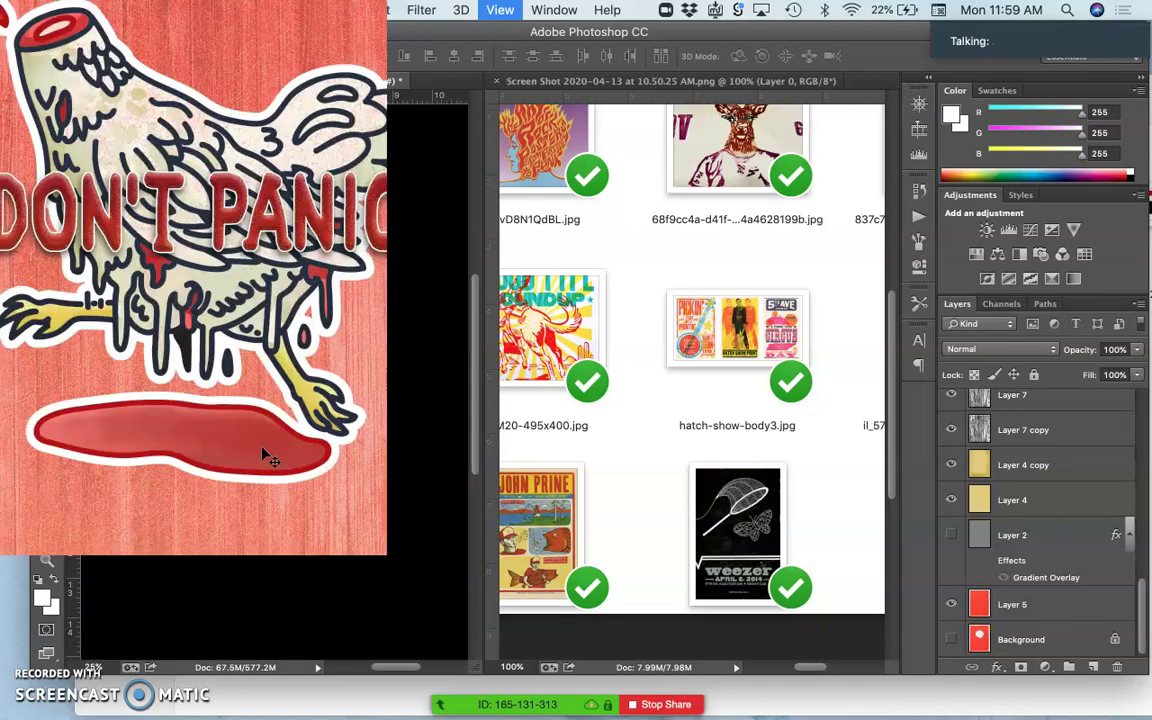
pyautogui.press('super+equal')
pyautogui.press('super+equal')
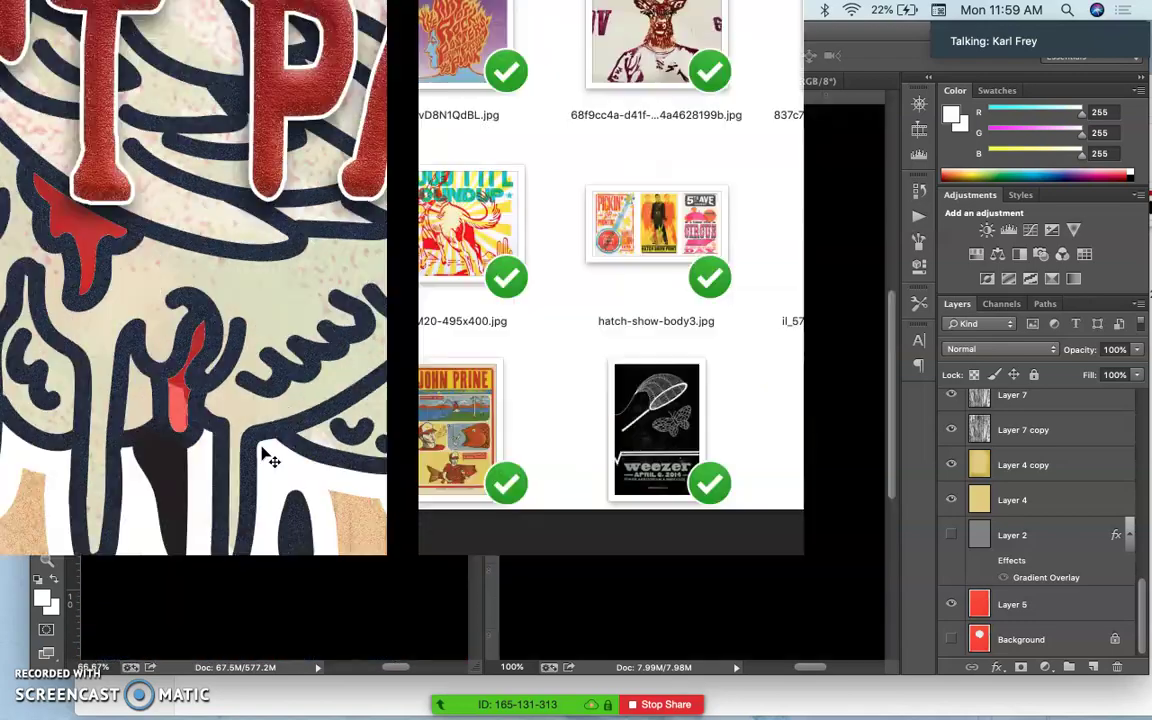
pyautogui.press('super+minus')
pyautogui.click(276, 450)
pyautogui.press('super+minus')
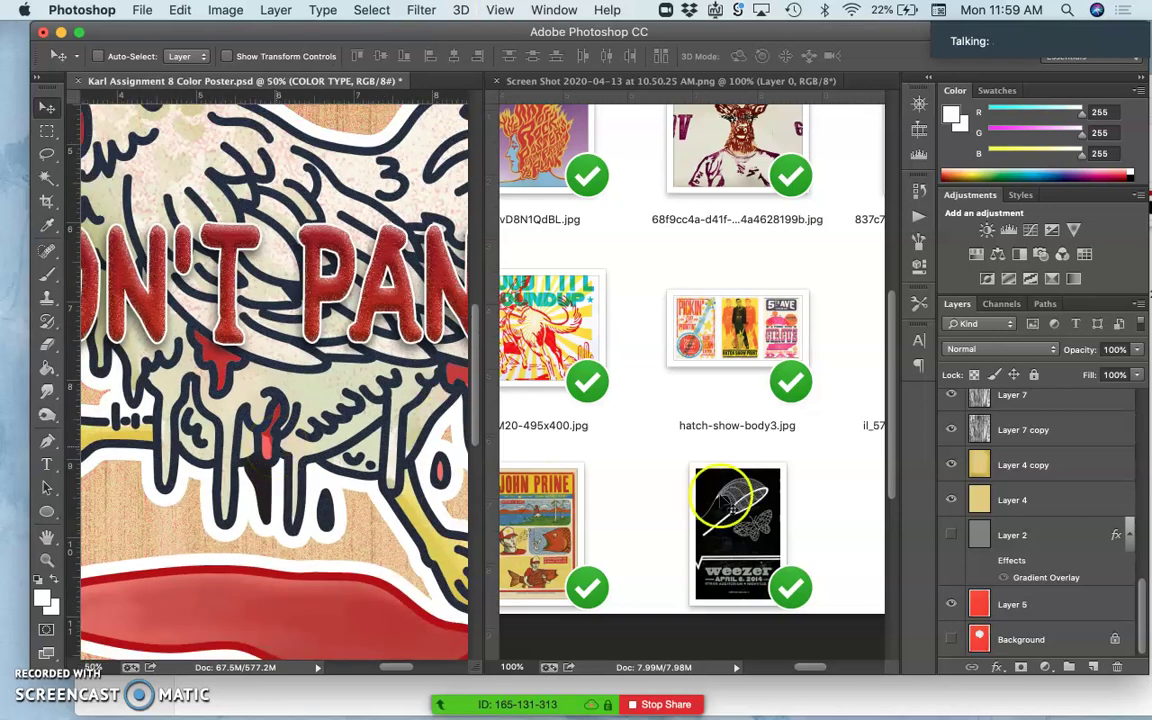
pyautogui.scroll(5, 1010, 488)
pyautogui.scroll(4, 1015, 490)
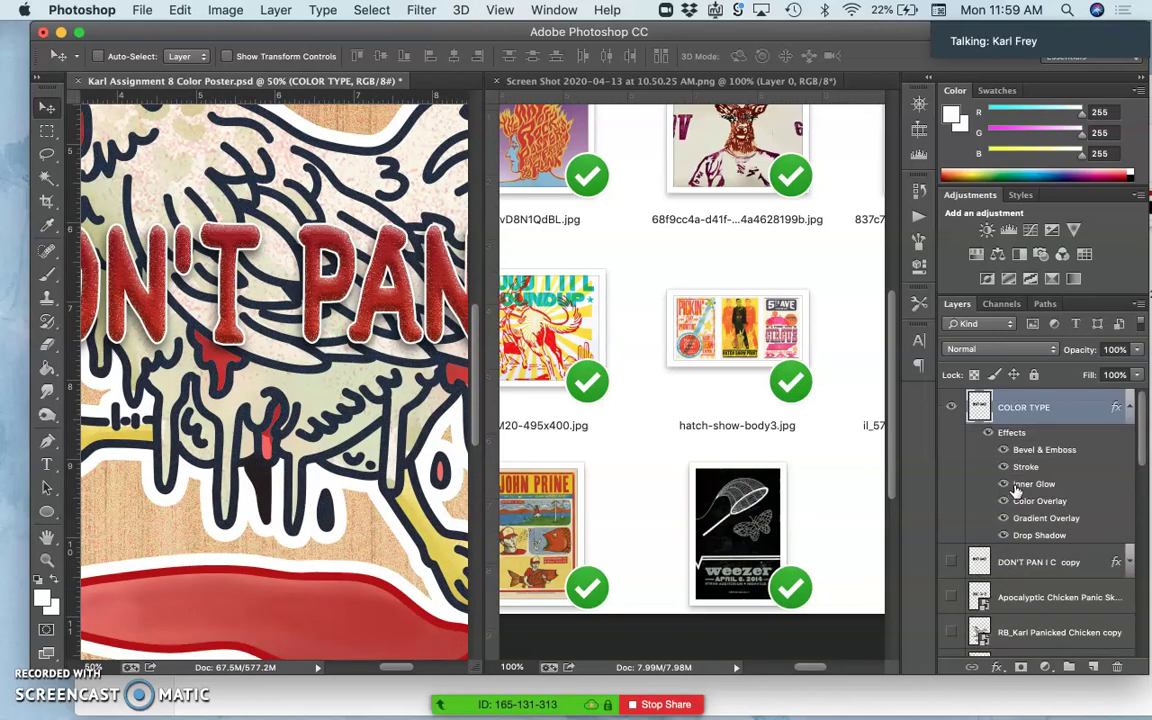
# Compare the lettering with the DON'T PAN I C copy layer toggled, then set the COLOR TYPE layer's Stroke size to 16 px.
pyautogui.click(953, 561)
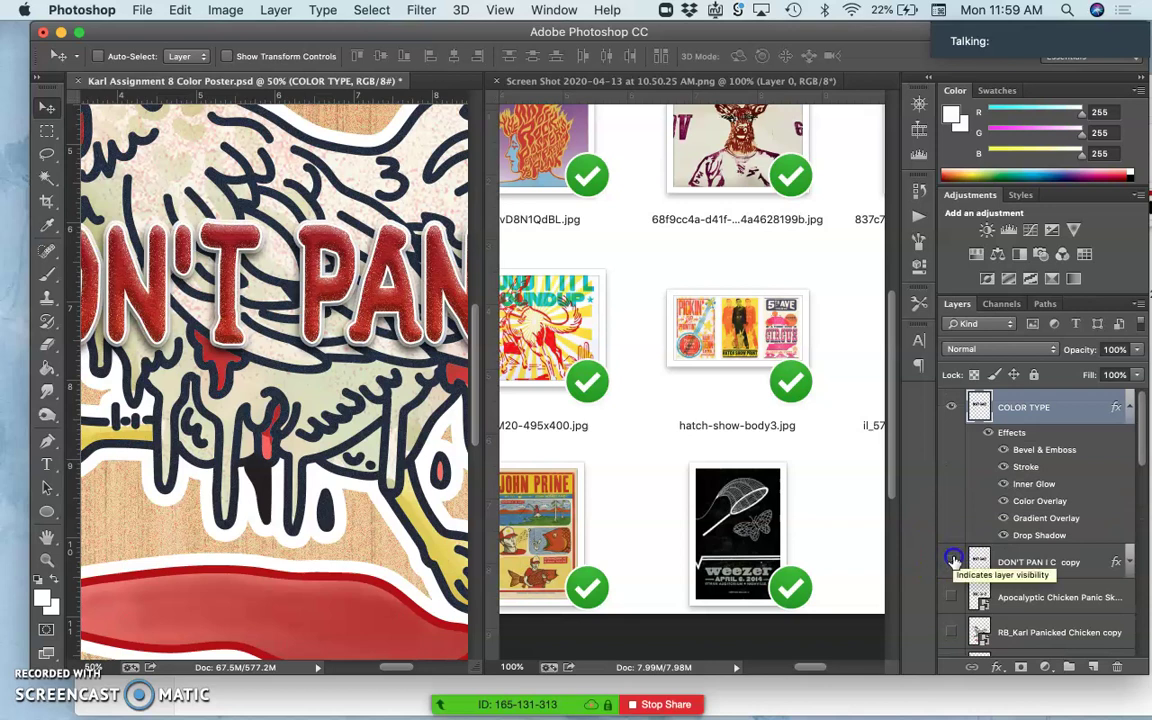
pyautogui.click(1021, 471)
pyautogui.doubleClick(1021, 469)
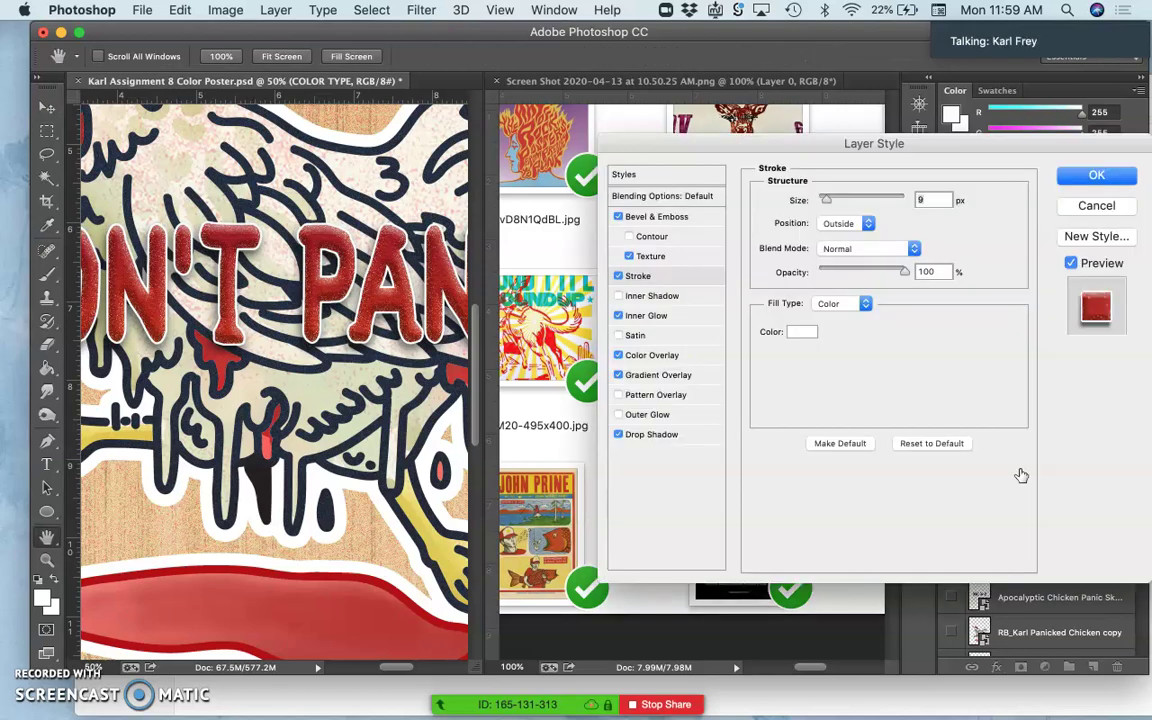
pyautogui.click(827, 199)
pyautogui.moveTo(827, 199); pyautogui.dragTo(829, 200)
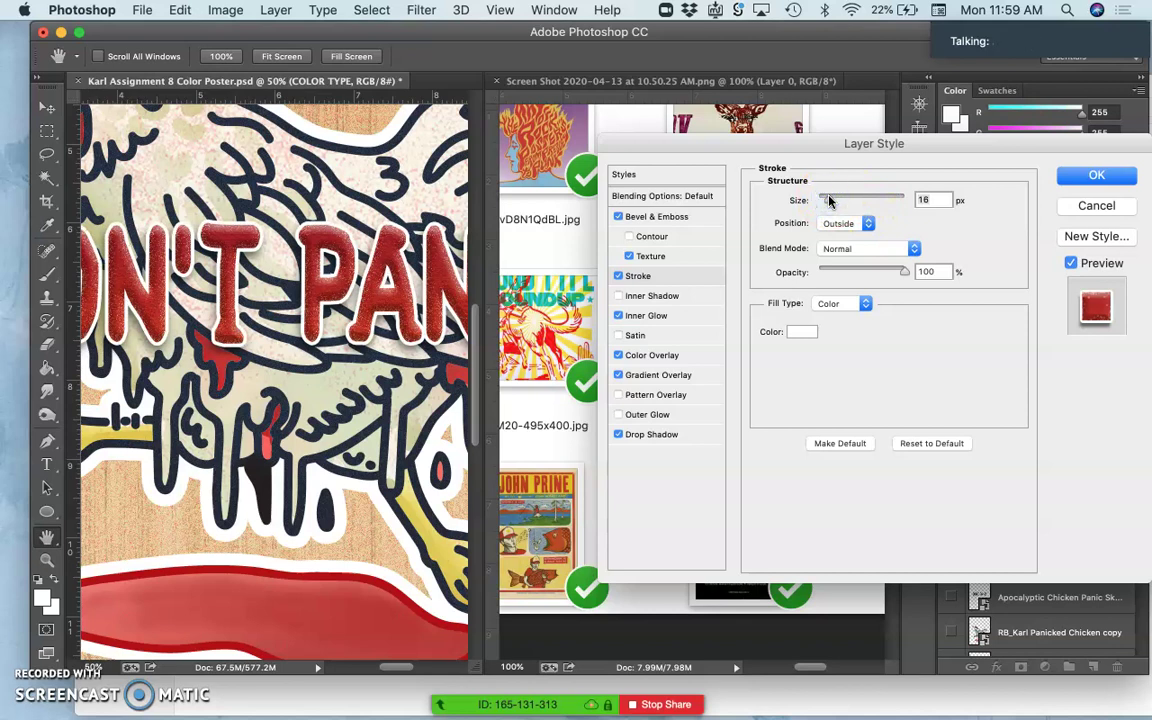
pyautogui.click(829, 199)
pyautogui.click(1060, 177)
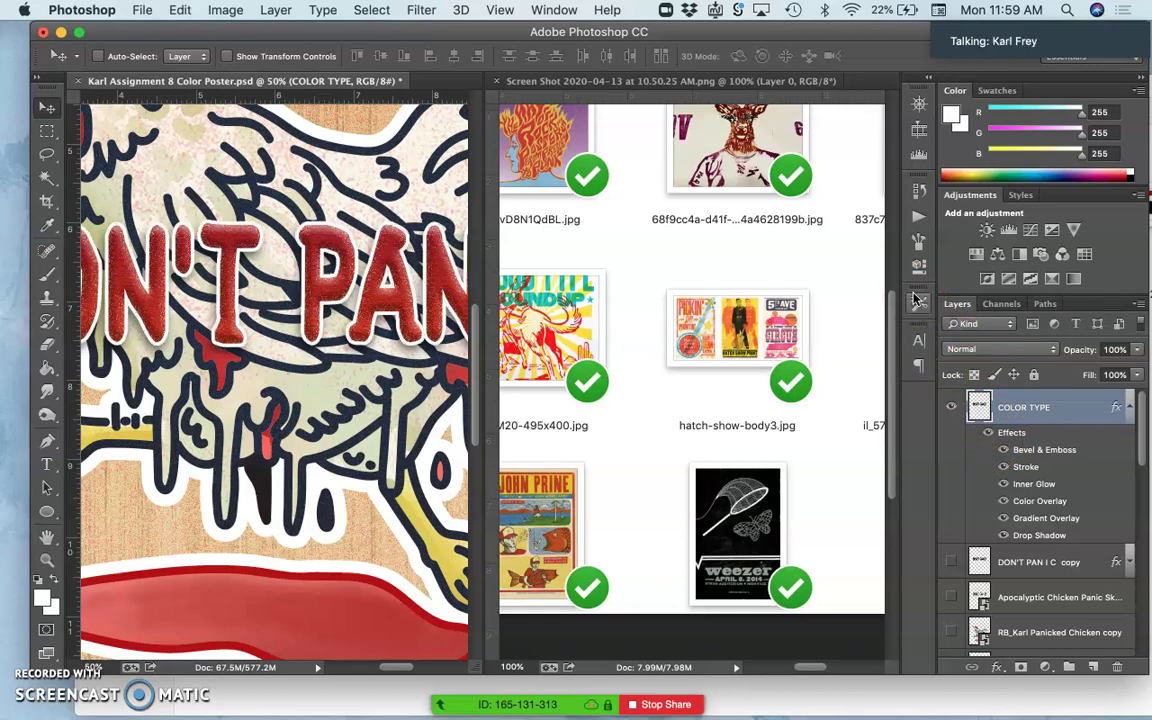
# Examine the widened white stroke around the red lettering, from the overall poster down to 100% magnification.
pyautogui.press('super+minus')
pyautogui.press('super+minus')
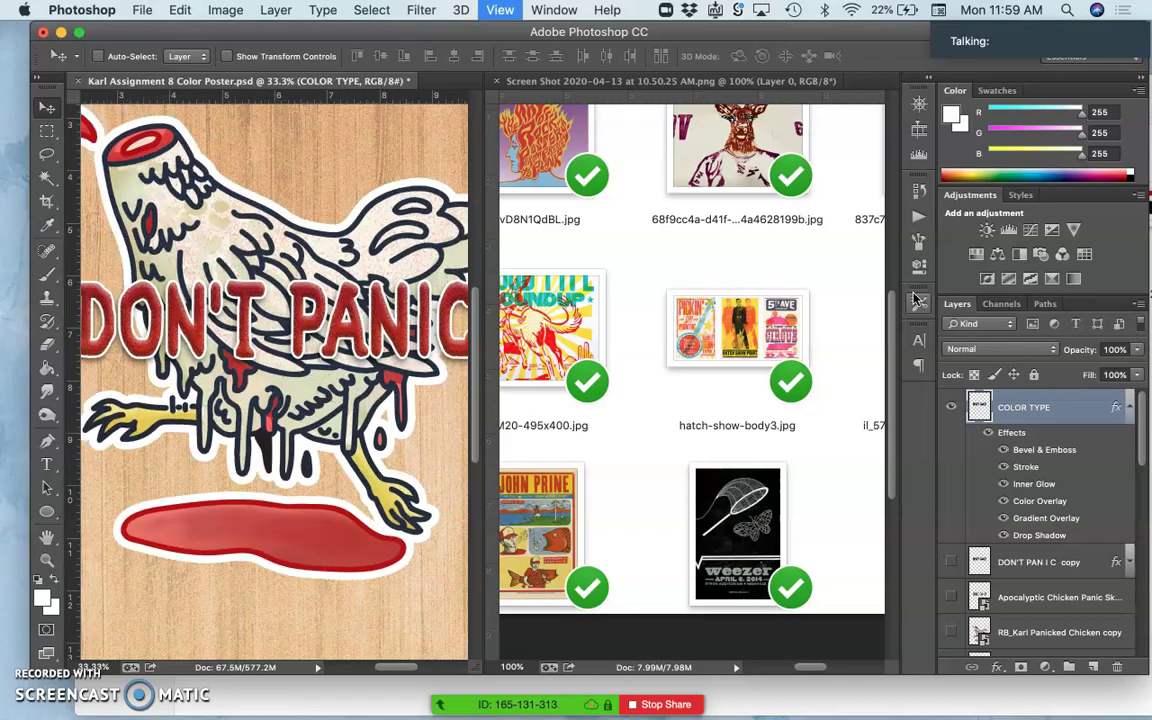
pyautogui.press('super+minus')
pyautogui.press('super+plus')
pyautogui.press('super+plus')
pyautogui.press('super+plus')
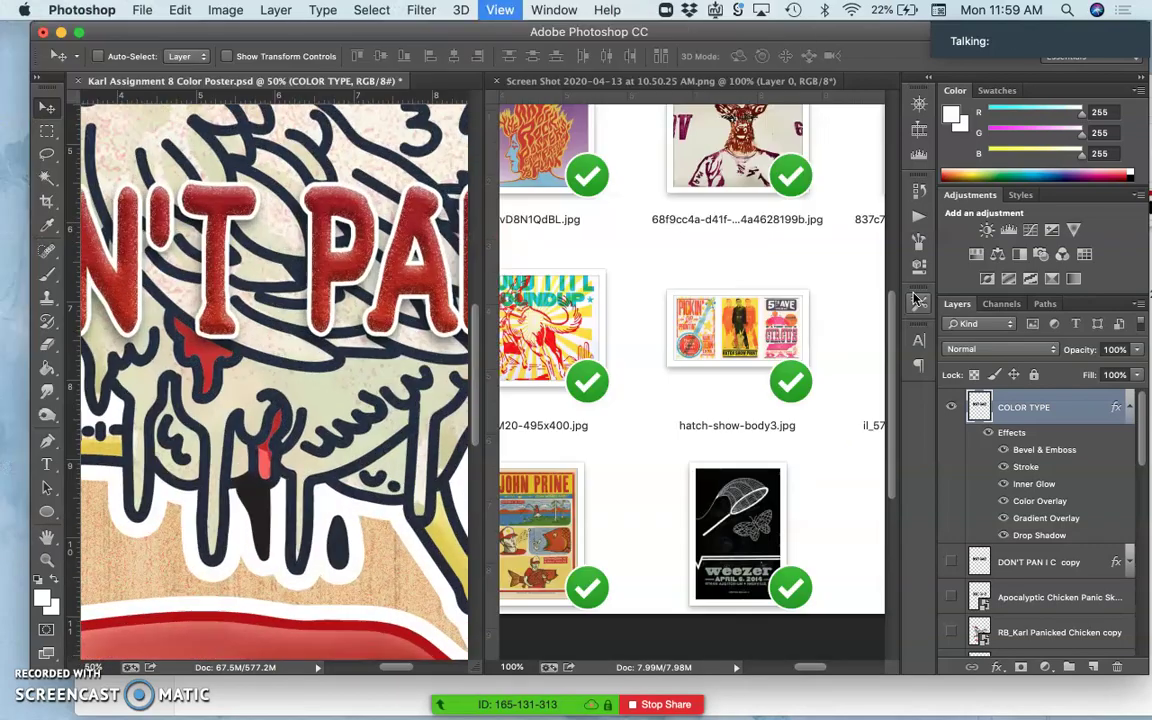
pyautogui.press('super+plus')
pyautogui.press('super+plus')
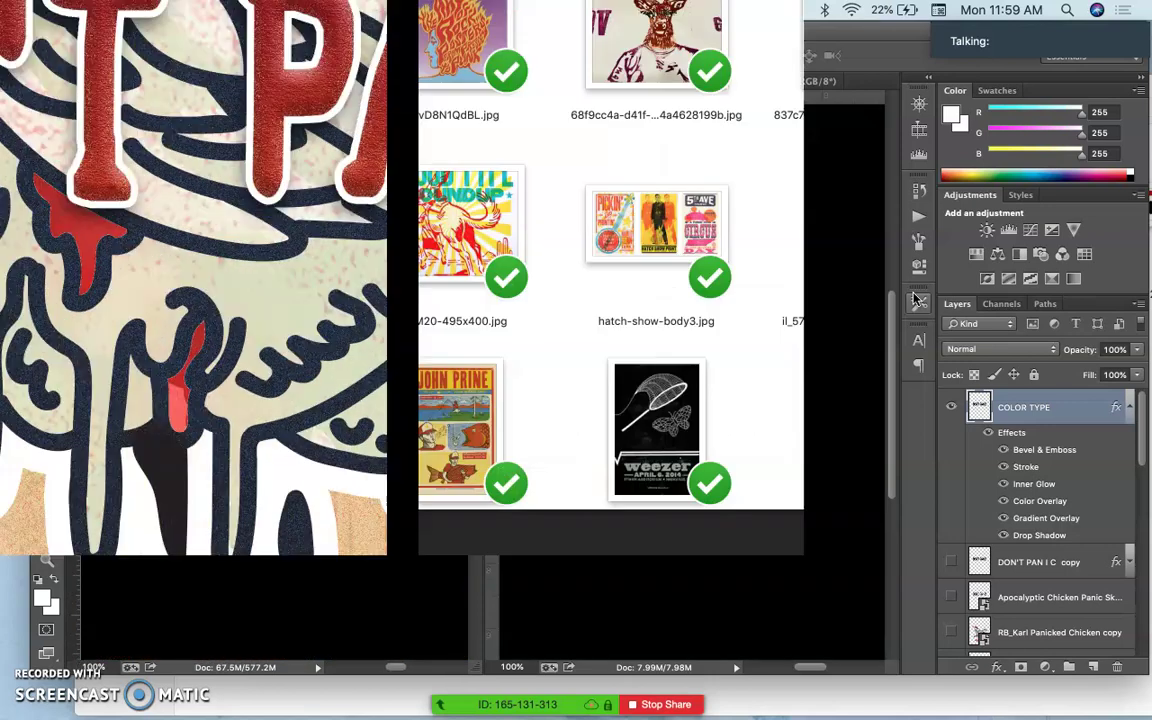
pyautogui.scroll(5, 407, 262)
pyautogui.hscroll(5, 407, 262)
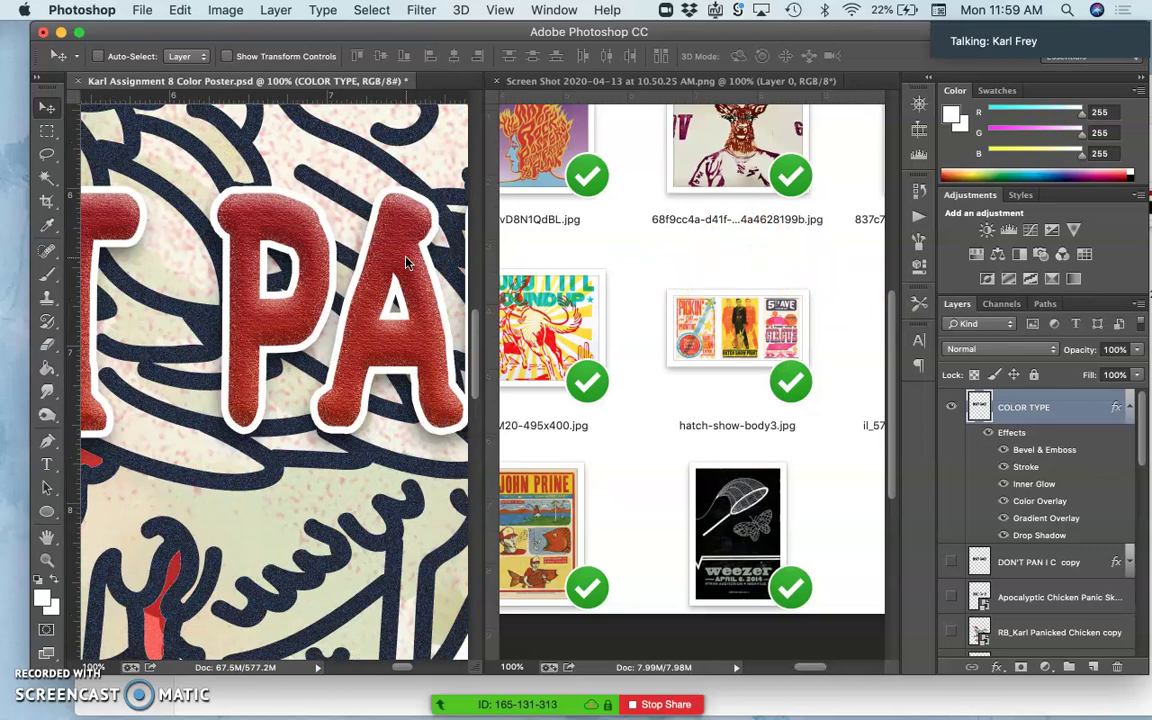
pyautogui.hscroll(5, 407, 262)
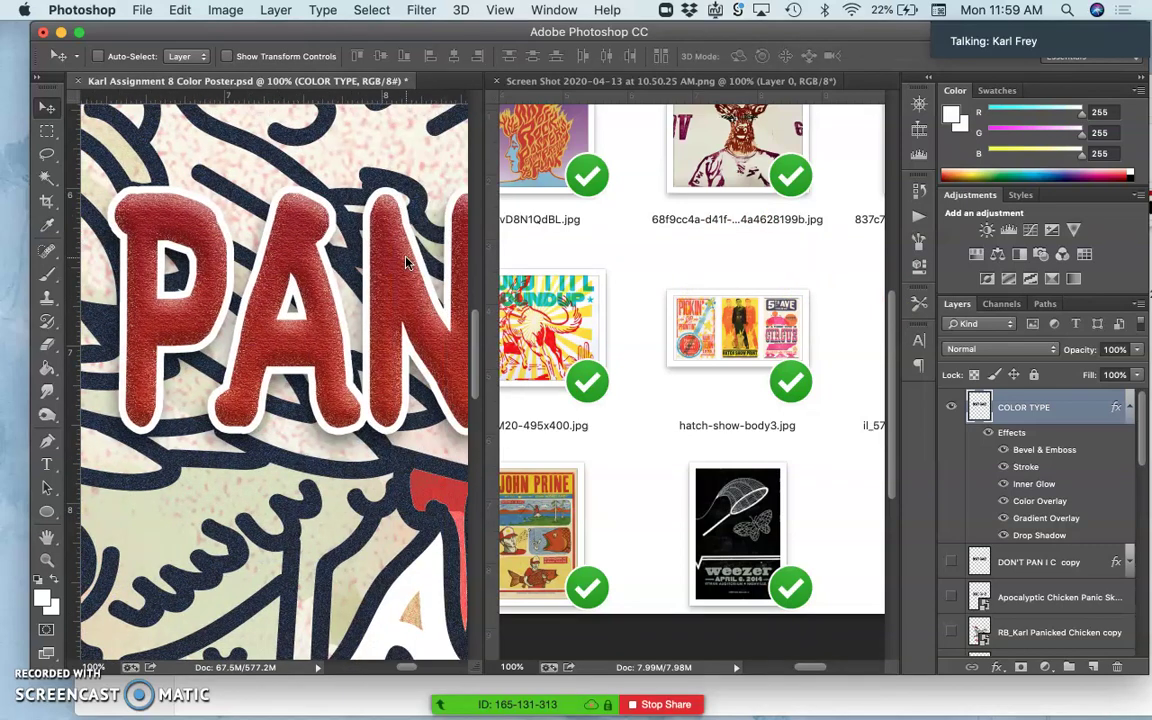
pyautogui.click(301, 402)
pyautogui.hscroll(5, 321, 400)
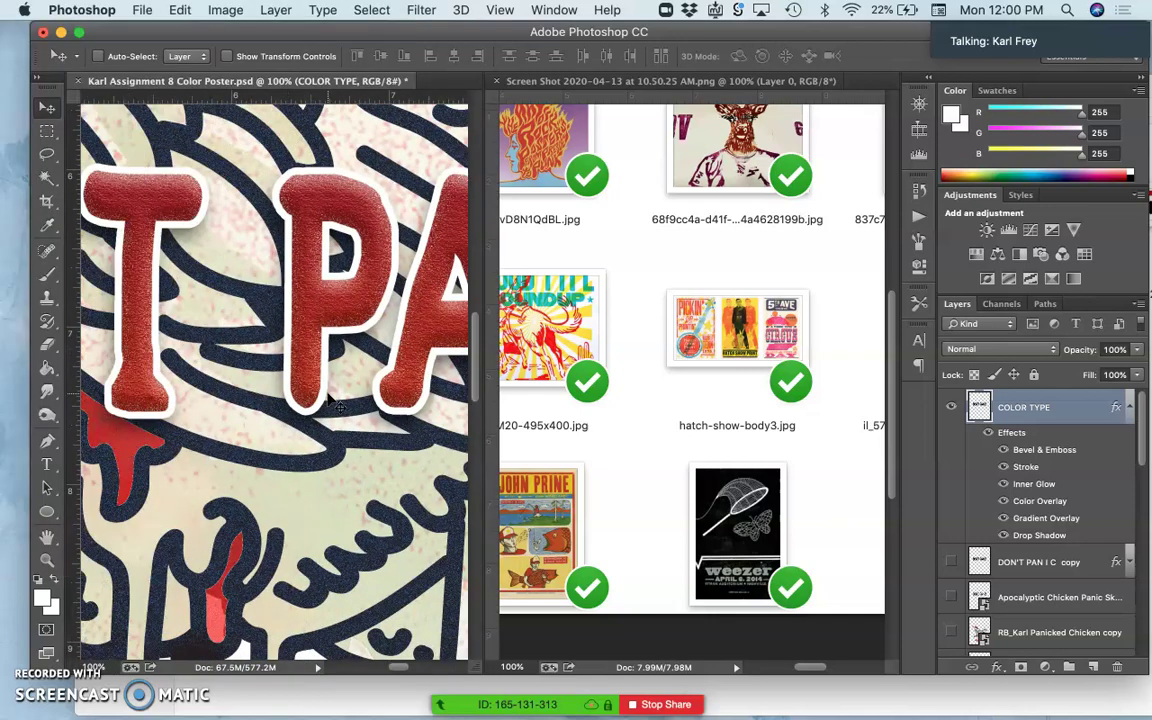
# Show the DON'T PAN I C copy layer beneath the red type and inspect the layered outline across the whole phrase.
pyautogui.click(955, 566)
pyautogui.click(952, 563)
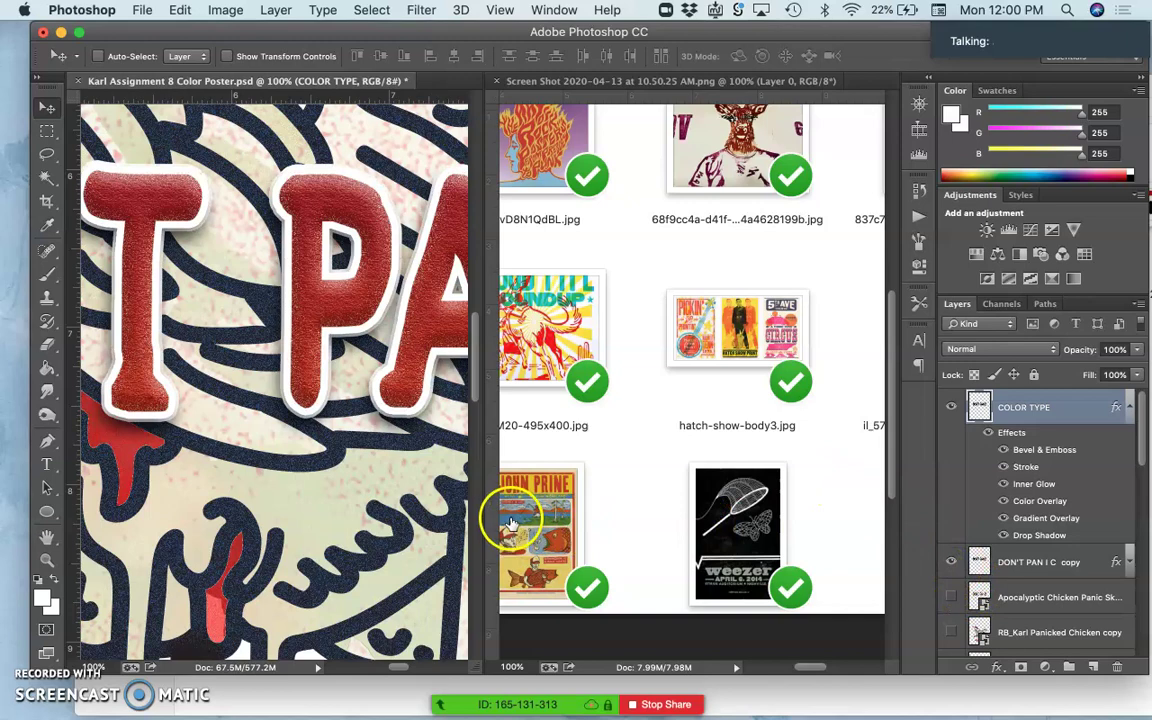
pyautogui.hscroll(5, 368, 432)
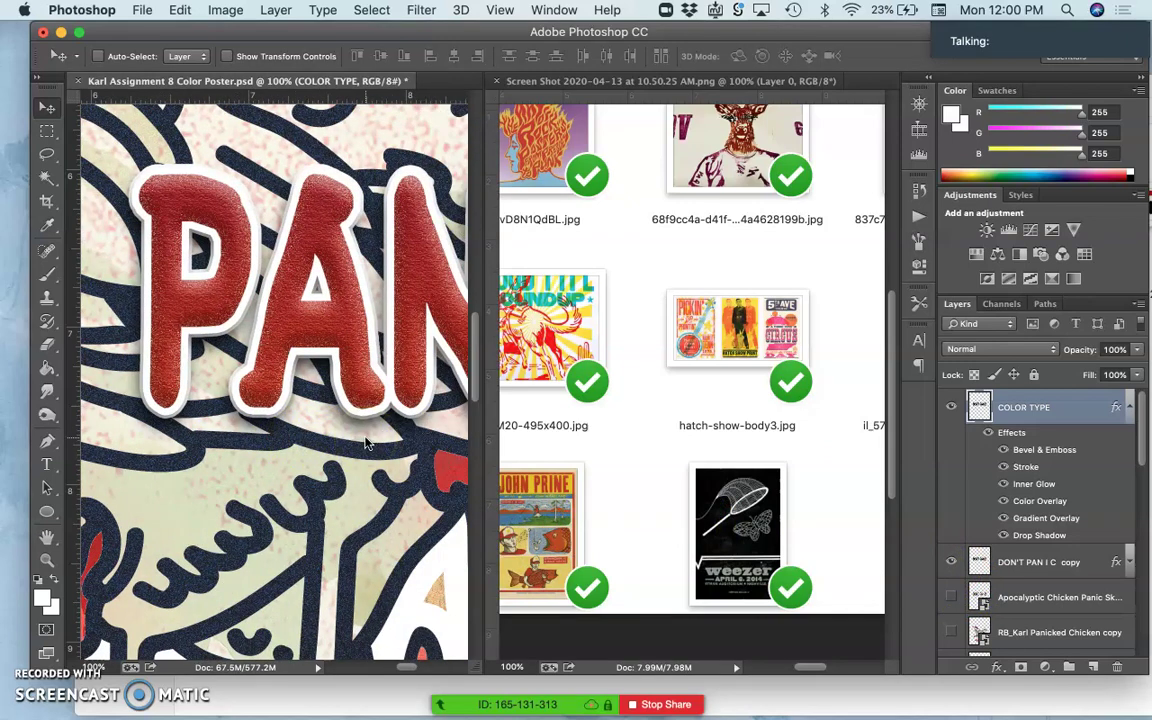
pyautogui.hscroll(10, 368, 444)
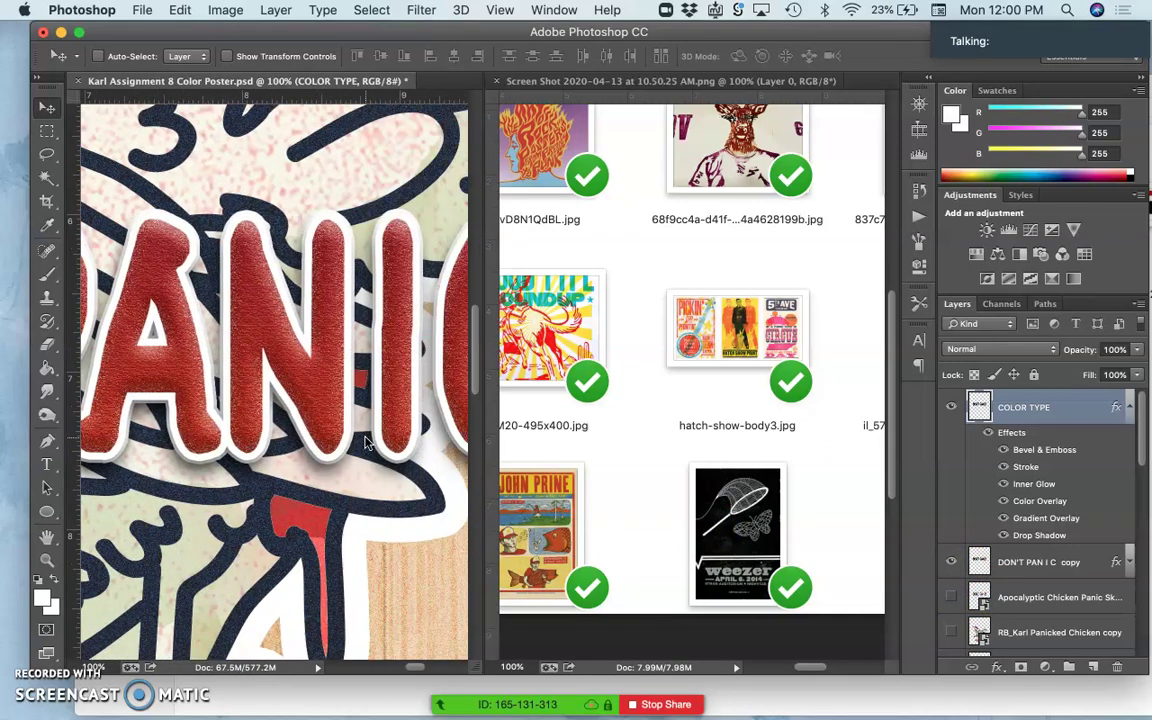
pyautogui.hscroll(-20, 366, 444)
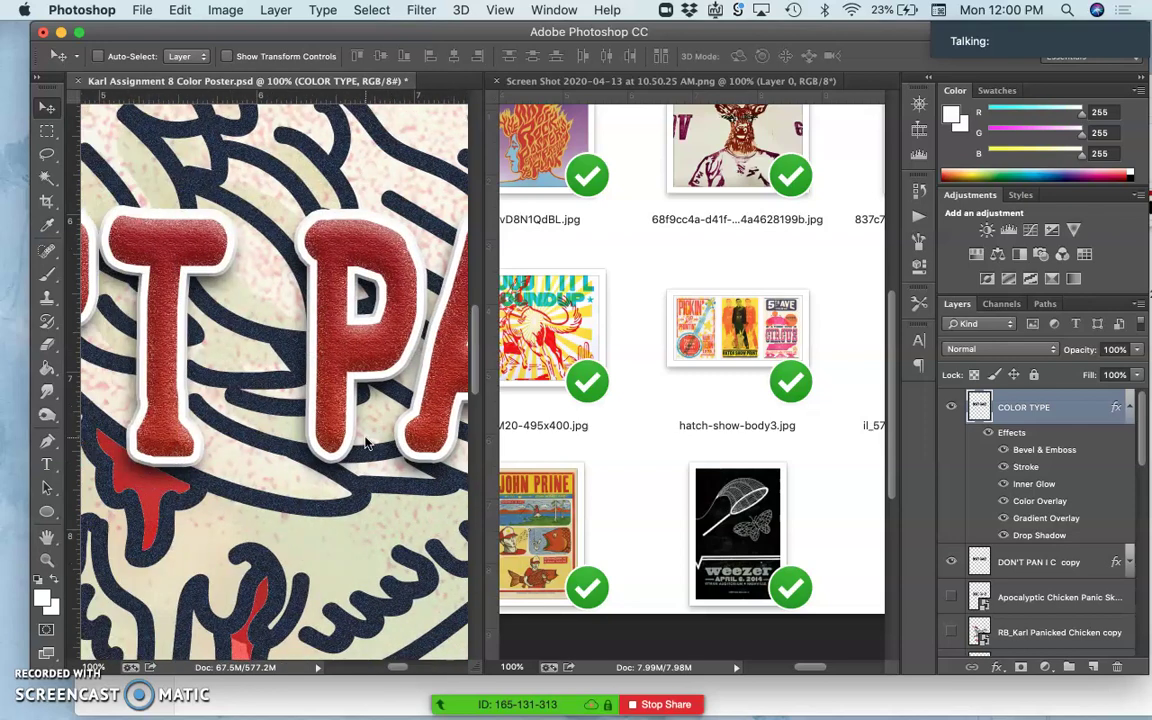
pyautogui.hscroll(-8, 366, 444)
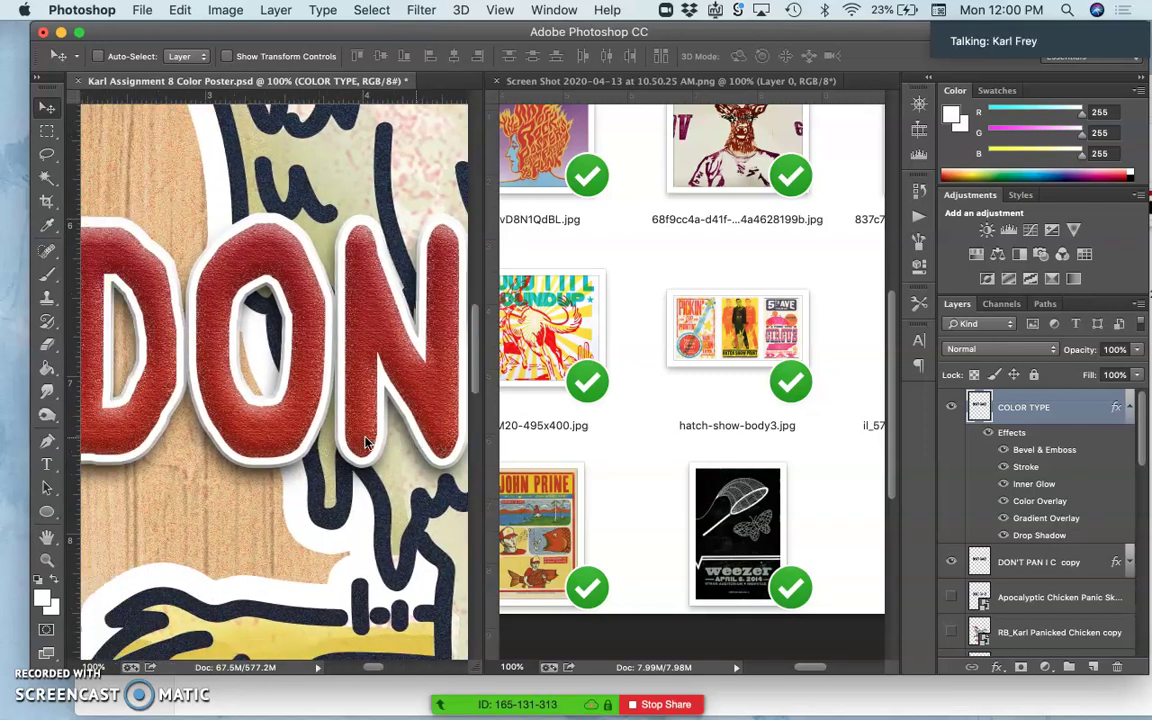
pyautogui.hscroll(20, 366, 444)
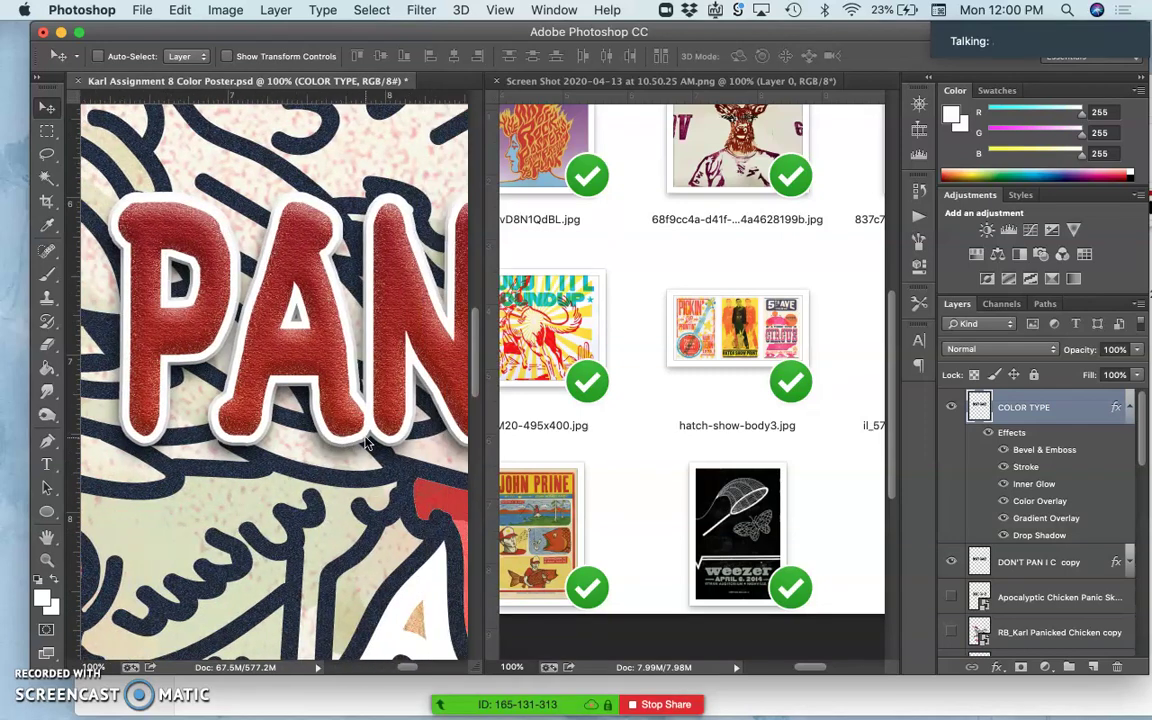
pyautogui.hscroll(6, 366, 444)
pyautogui.hscroll(1, 366, 444)
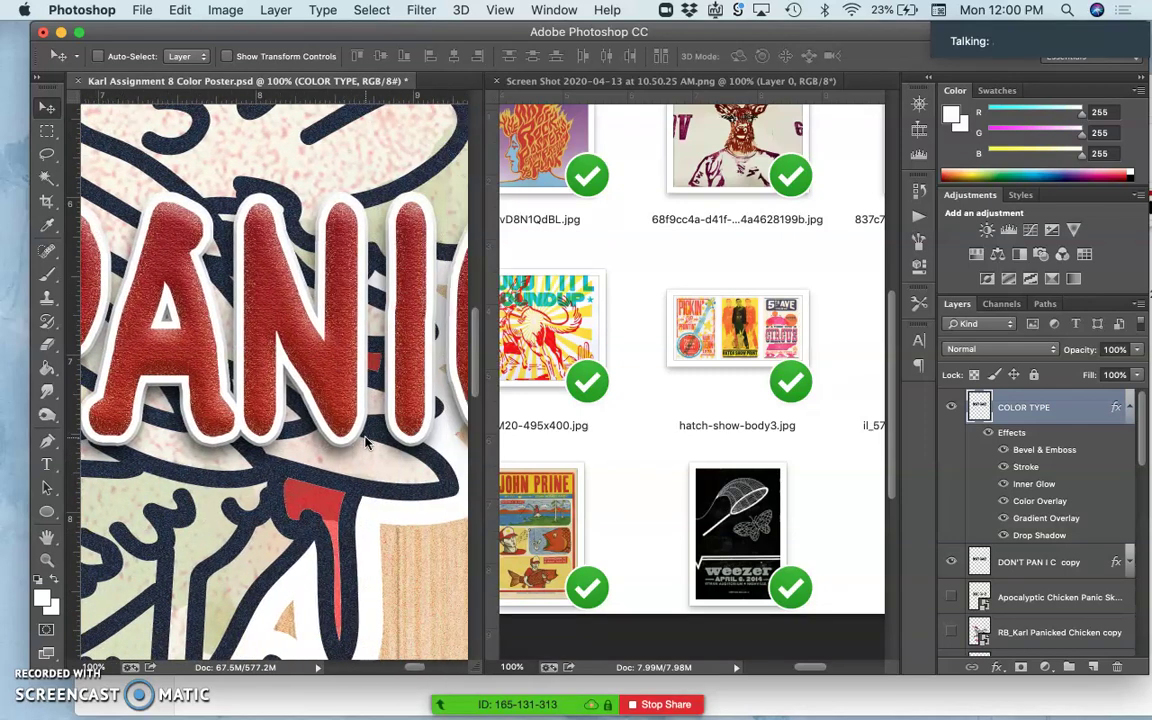
# Lasso the letters N, I and C on the COLOR TYPE layer and shift them slightly away from the A.
pyautogui.press('super+minus')
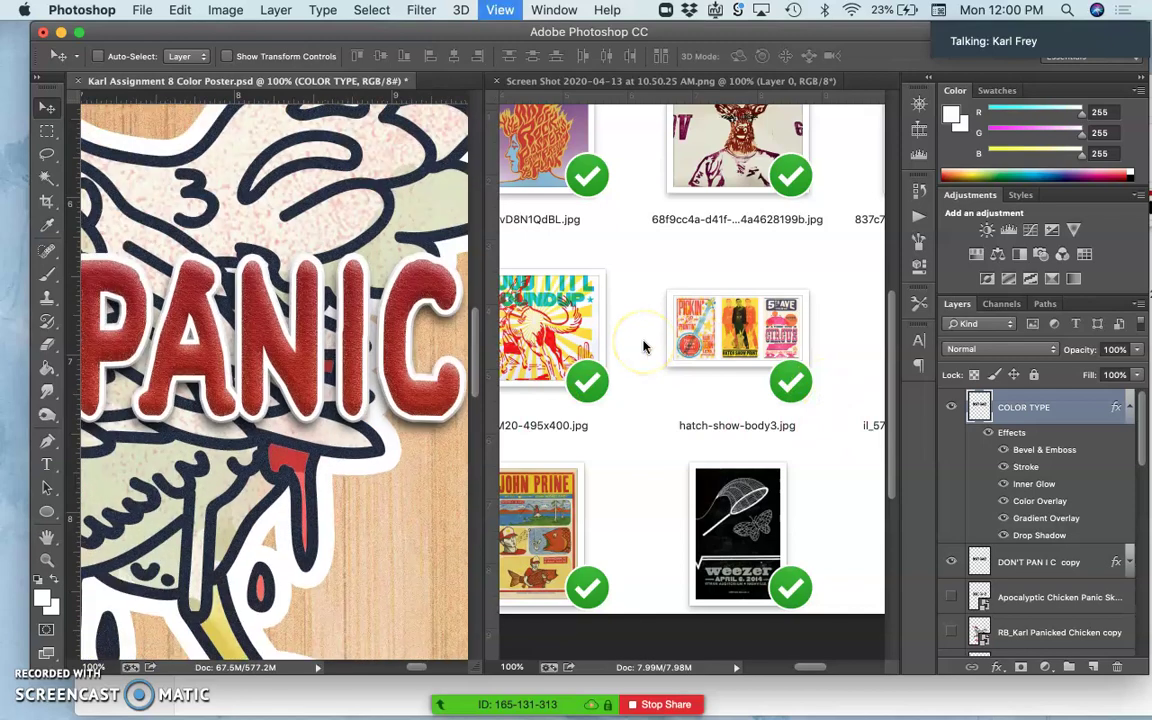
pyautogui.press('super+minus')
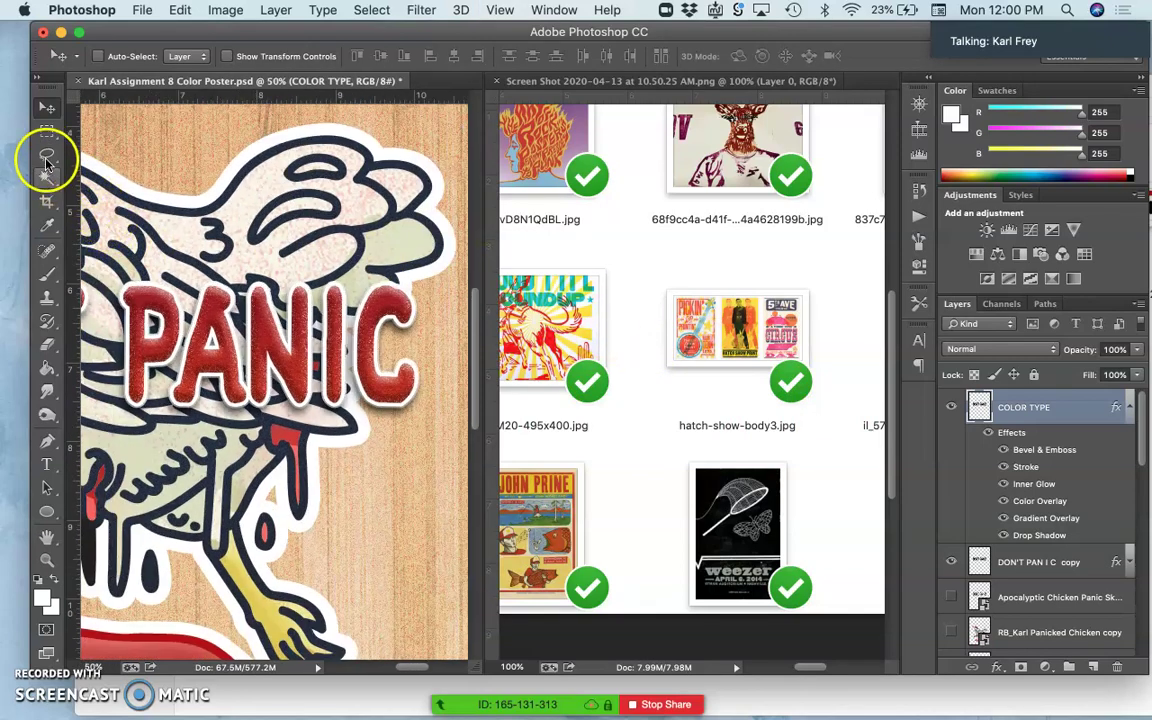
pyautogui.click(46, 155)
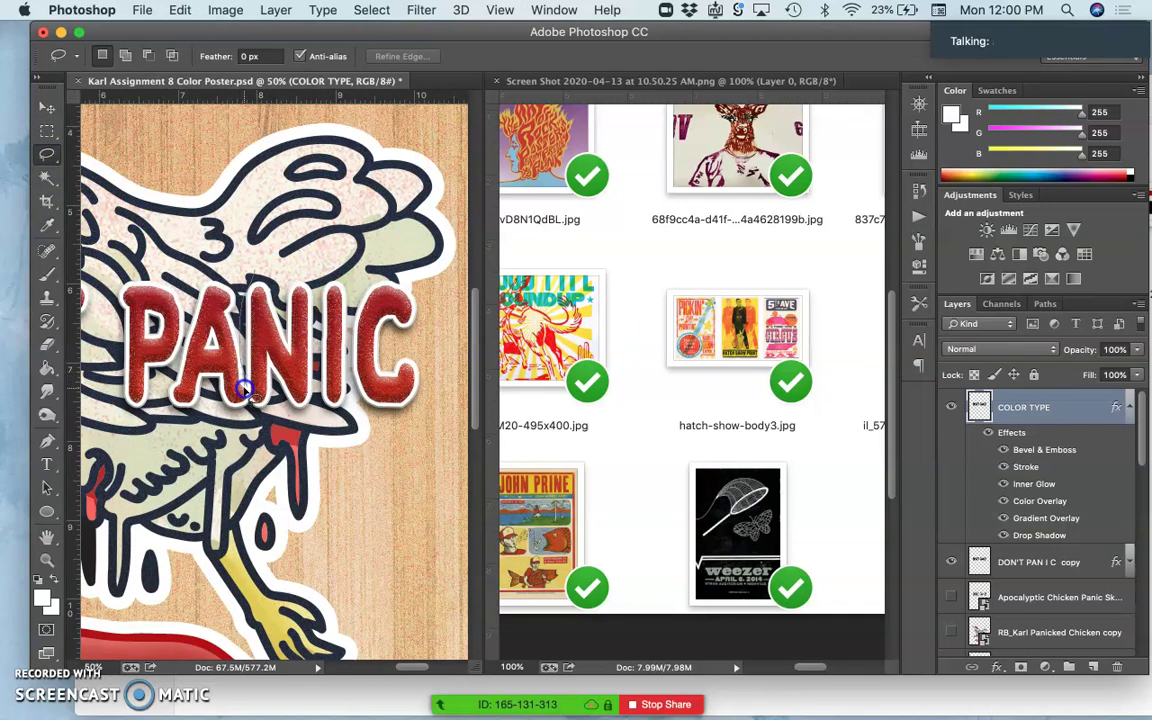
pyautogui.moveTo(300, 424)
pyautogui.mouseDown()
pyautogui.moveTo(420, 405)
pyautogui.moveTo(431, 290)
pyautogui.mouseUp()
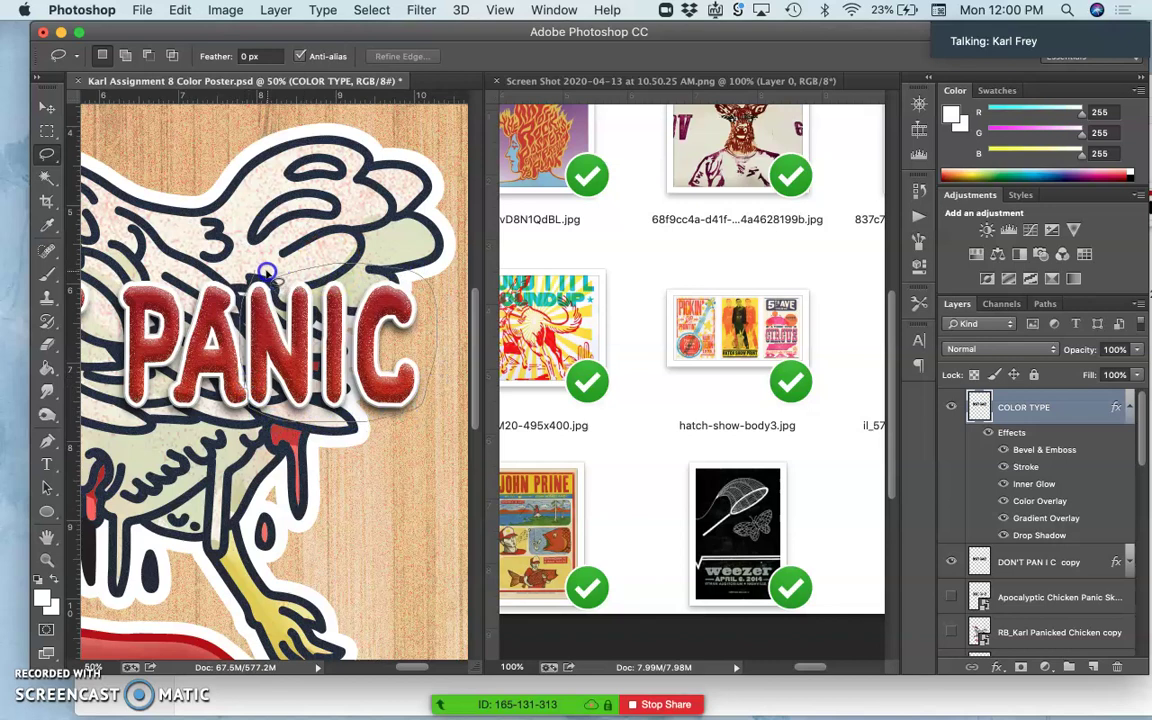
pyautogui.moveTo(265, 272); pyautogui.dragTo(262, 270)
pyautogui.click(47, 104)
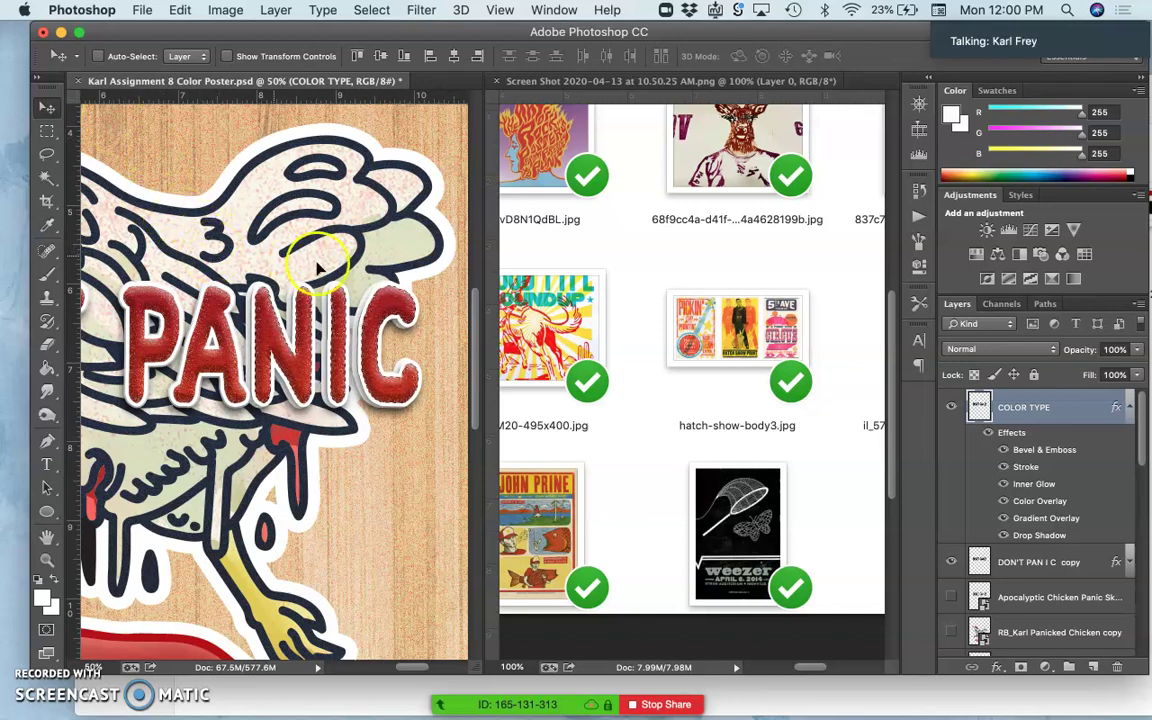
# Try to move the lettering on the DON'T PAN I C copy layer, and undo the move.
pyautogui.click(1040, 562)
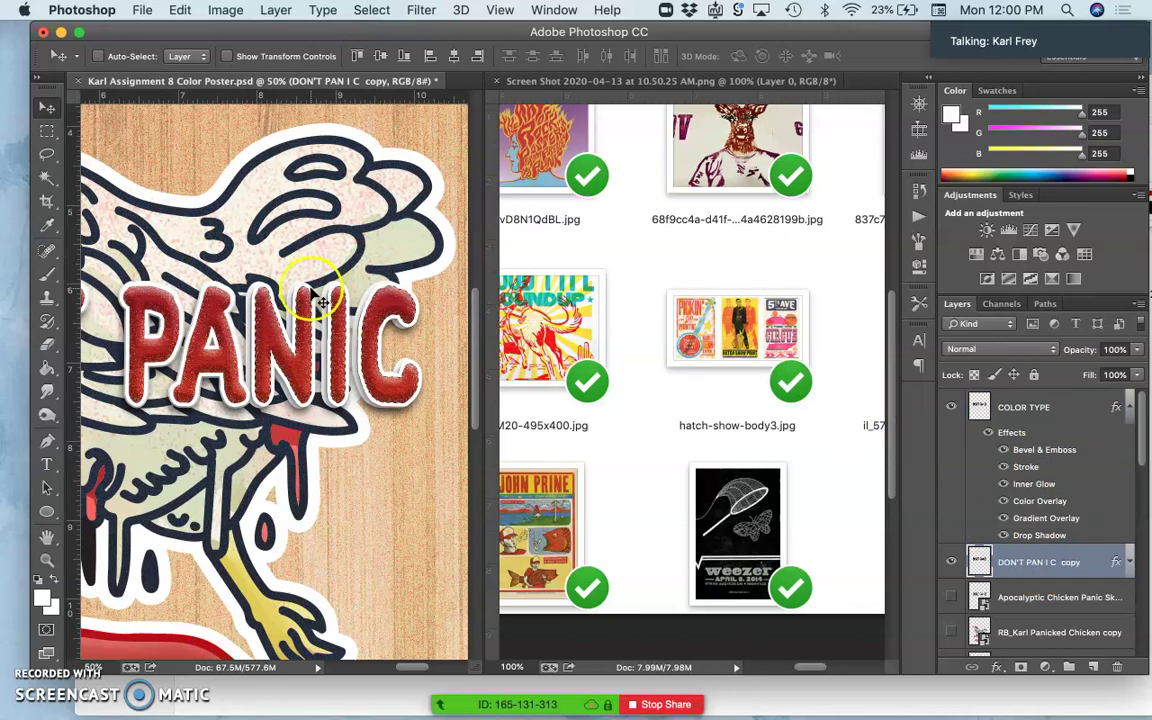
pyautogui.moveTo(243, 302); pyautogui.dragTo(253, 355)
pyautogui.press('super+z')
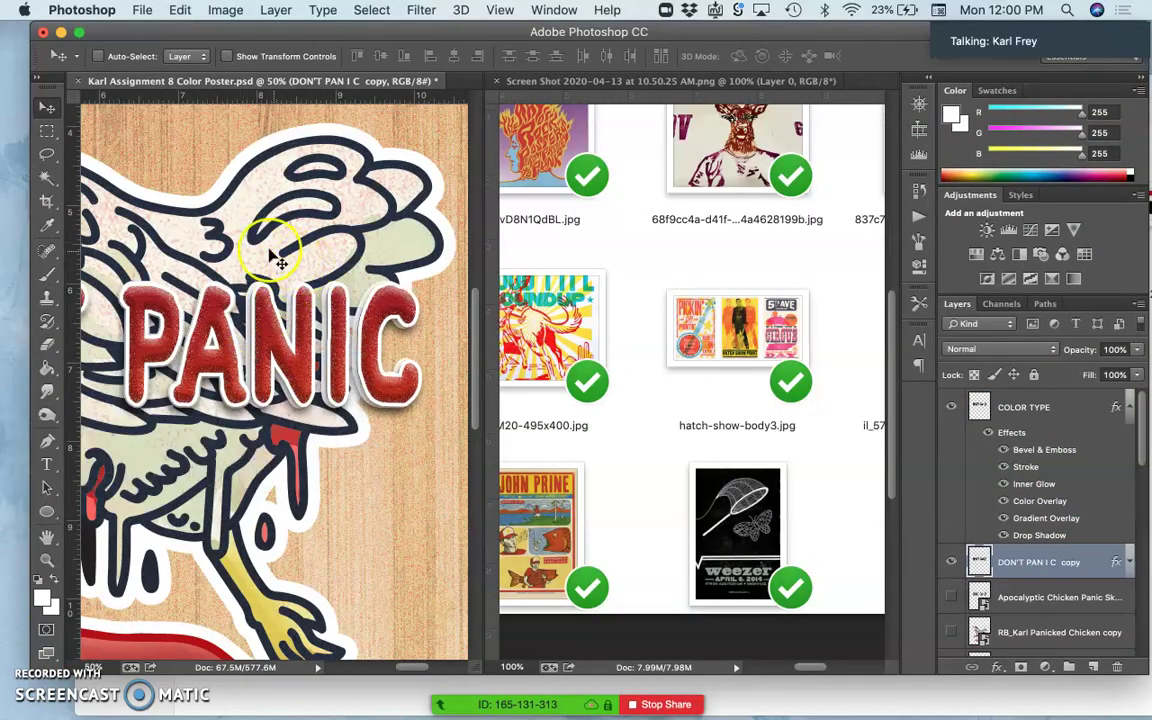
# Lasso the letters N, I and C on the DON'T PAN I C copy layer and shift them to match the red letters.
pyautogui.click(48, 158)
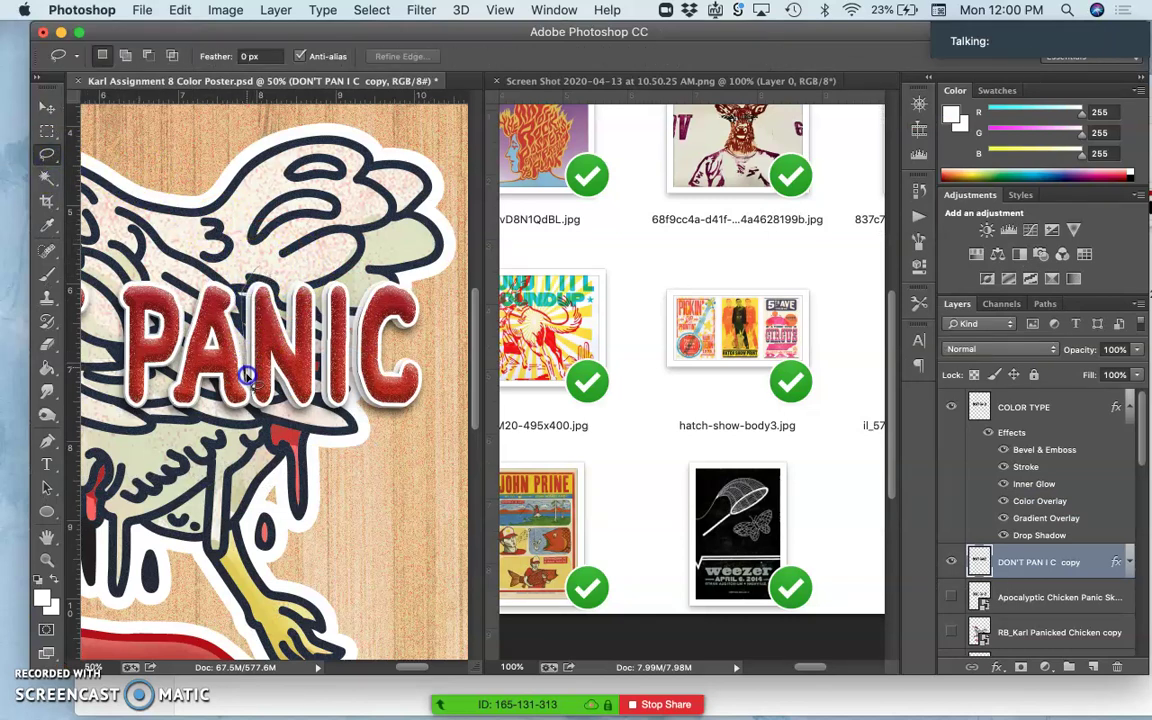
pyautogui.moveTo(385, 423)
pyautogui.mouseDown()
pyautogui.moveTo(430, 407)
pyautogui.moveTo(436, 288)
pyautogui.mouseUp()
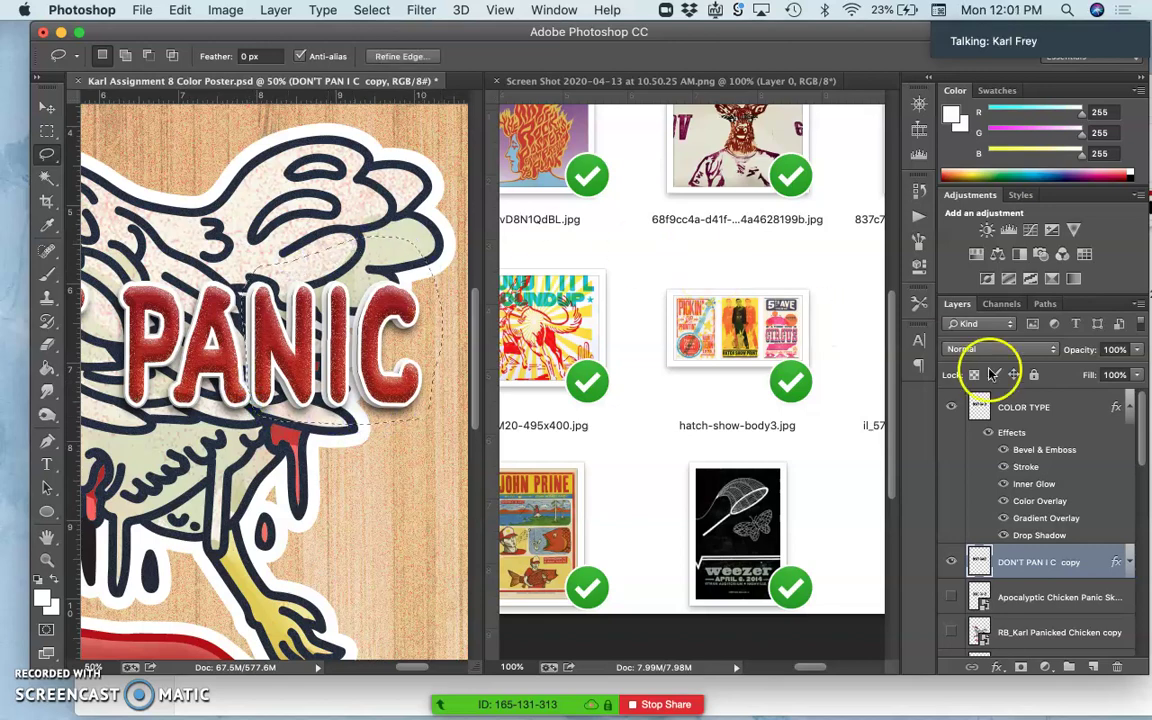
pyautogui.click(1018, 406)
pyautogui.click(1010, 561)
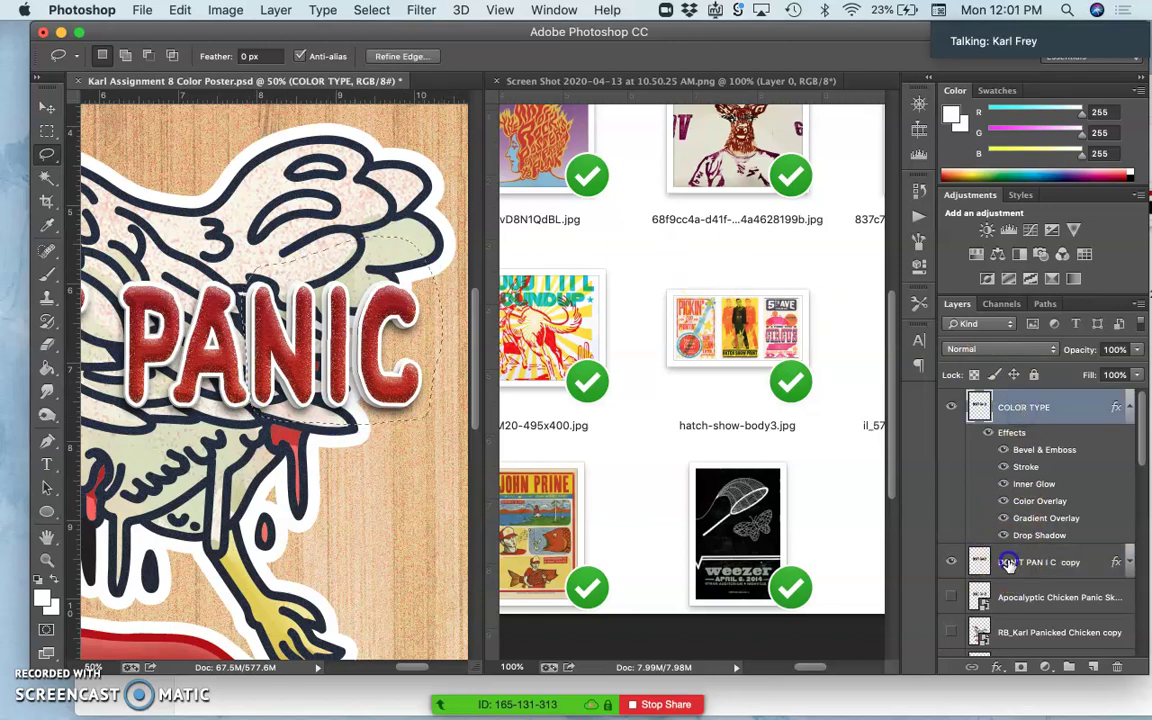
pyautogui.click(335, 355)
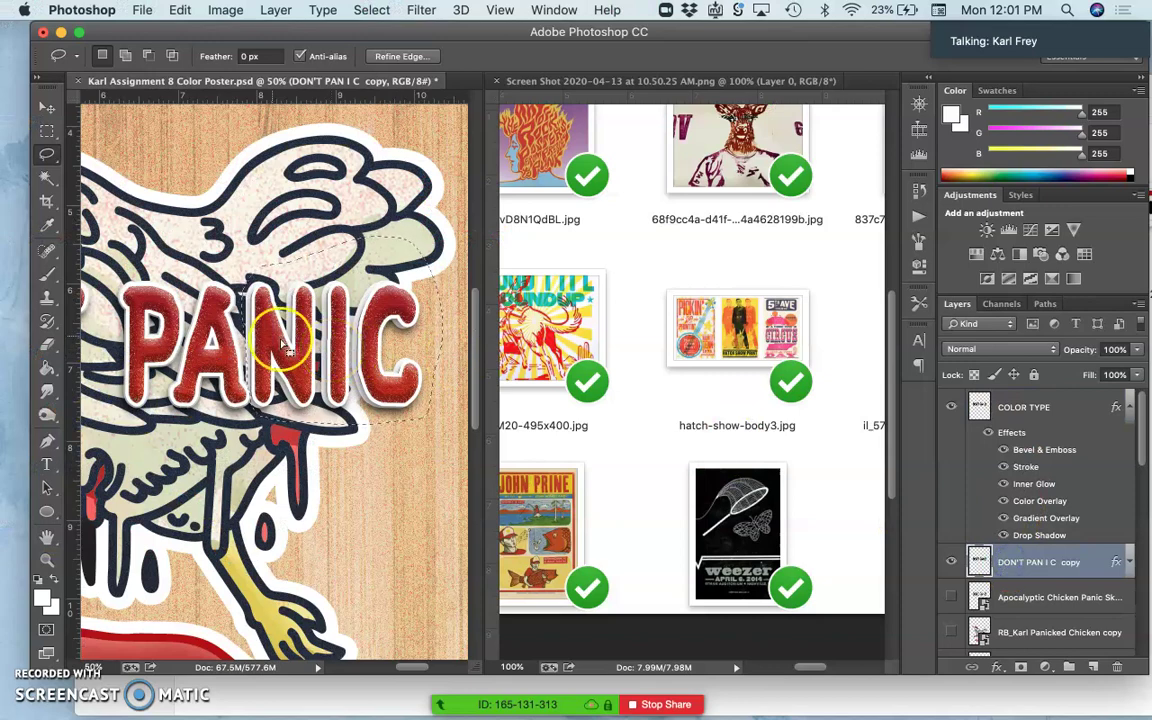
pyautogui.click(46, 107)
pyautogui.click(265, 262)
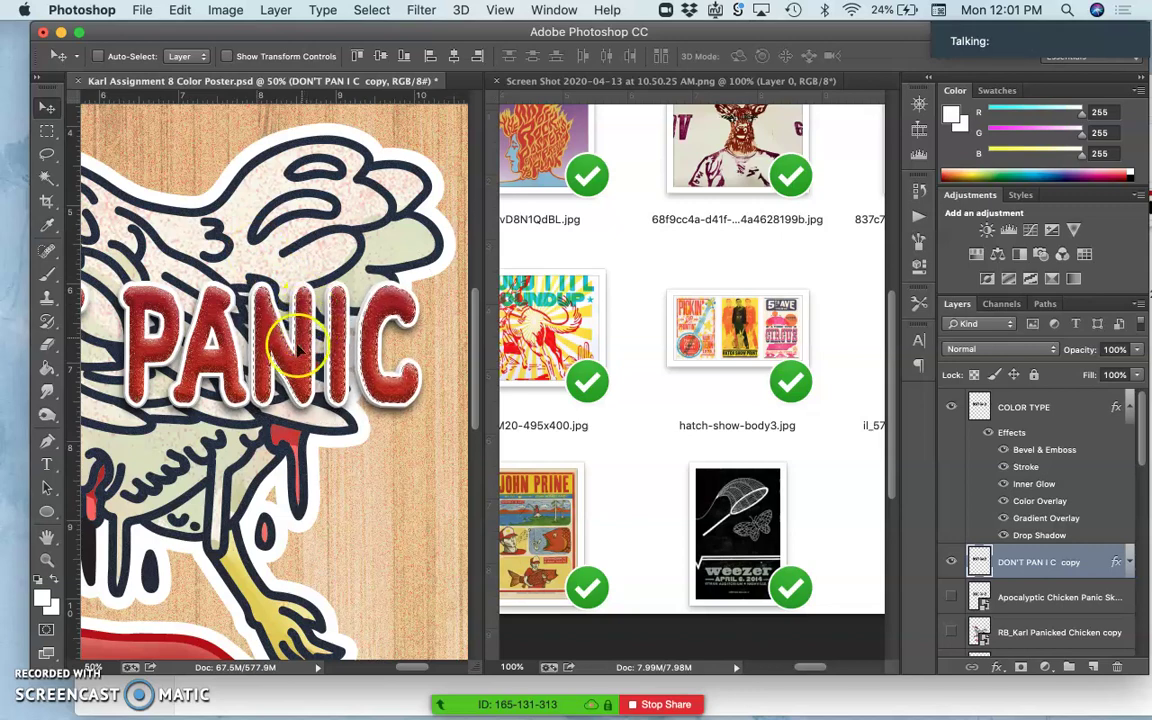
# Inspect the alignment of the outlines around the N, I and C at 300% magnification.
pyautogui.hscroll(2, 301, 321)
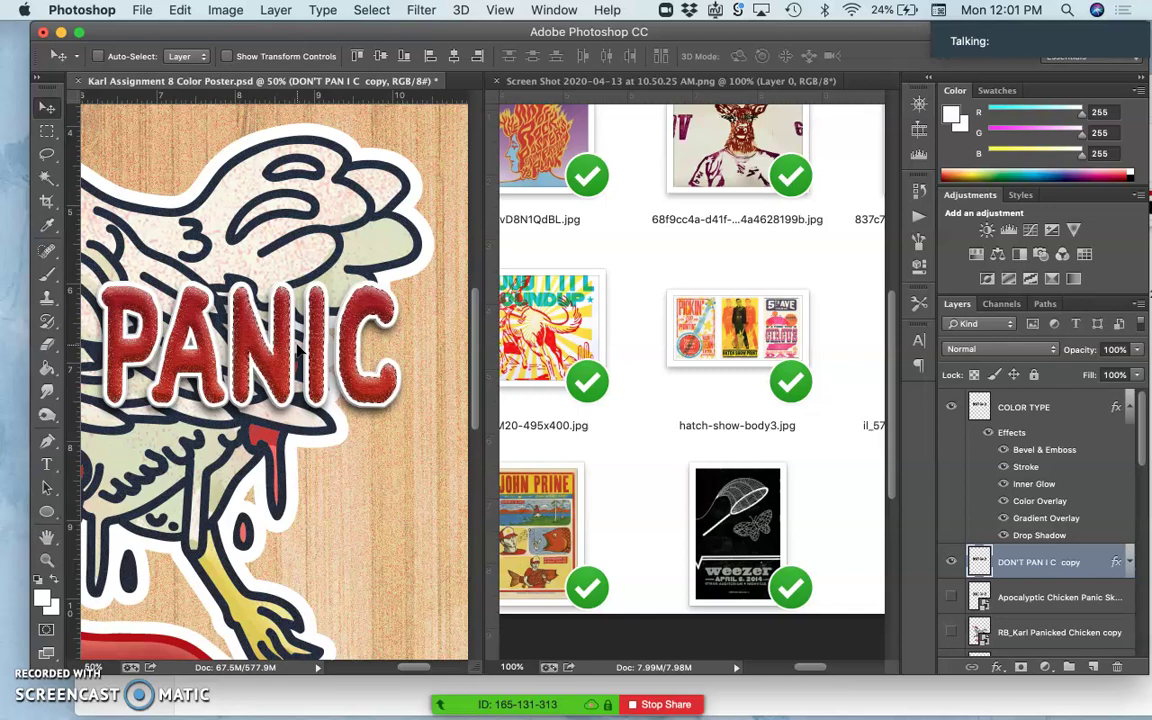
pyautogui.press('super+equal')
pyautogui.press('super+equal')
pyautogui.press('super+equal')
pyautogui.press('super+equal')
pyautogui.press('super+equal')
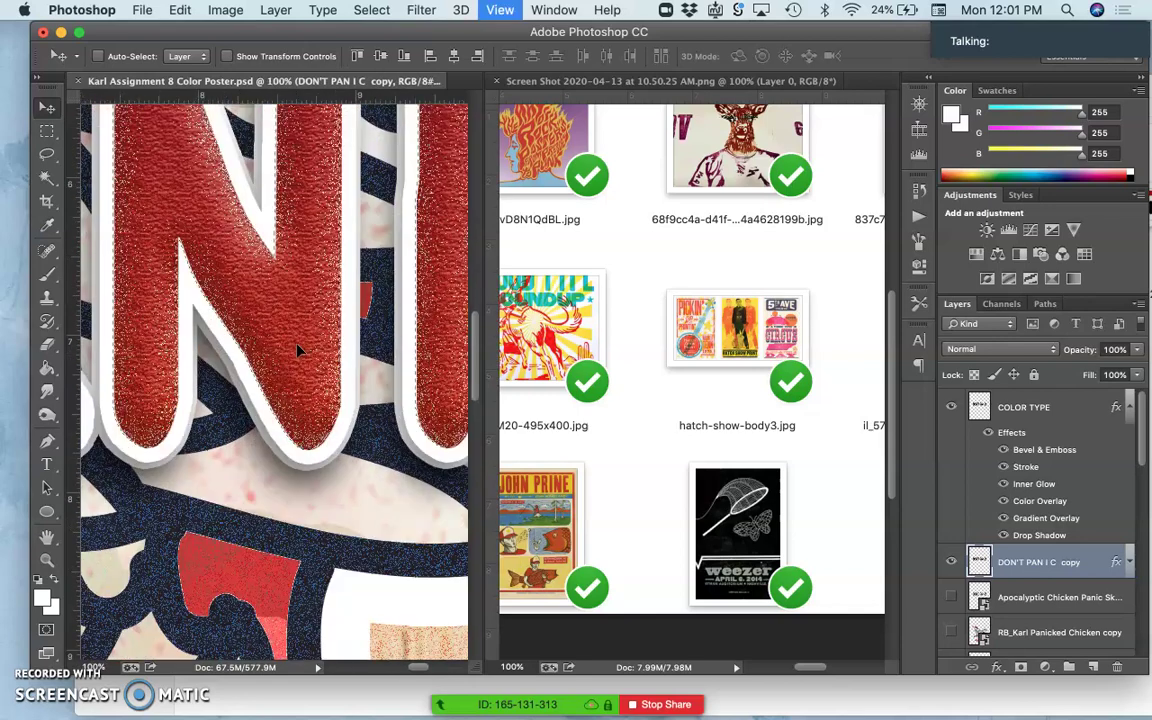
pyautogui.hscroll(3, 297, 350)
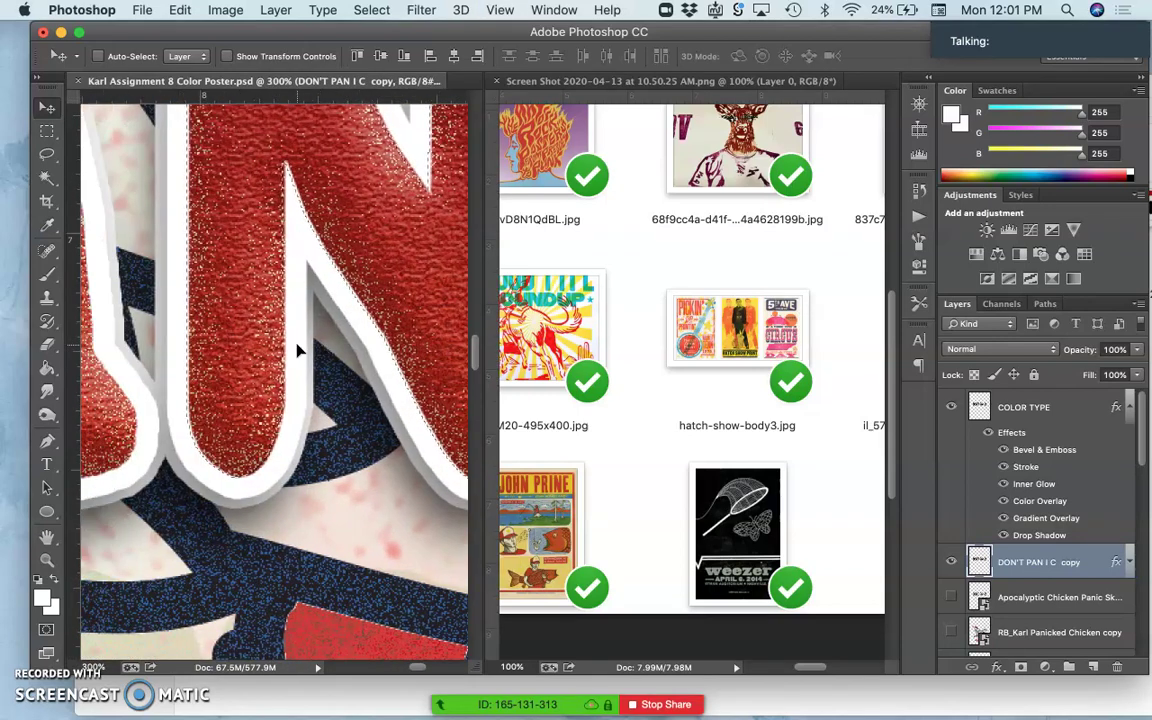
pyautogui.hscroll(5, 297, 350)
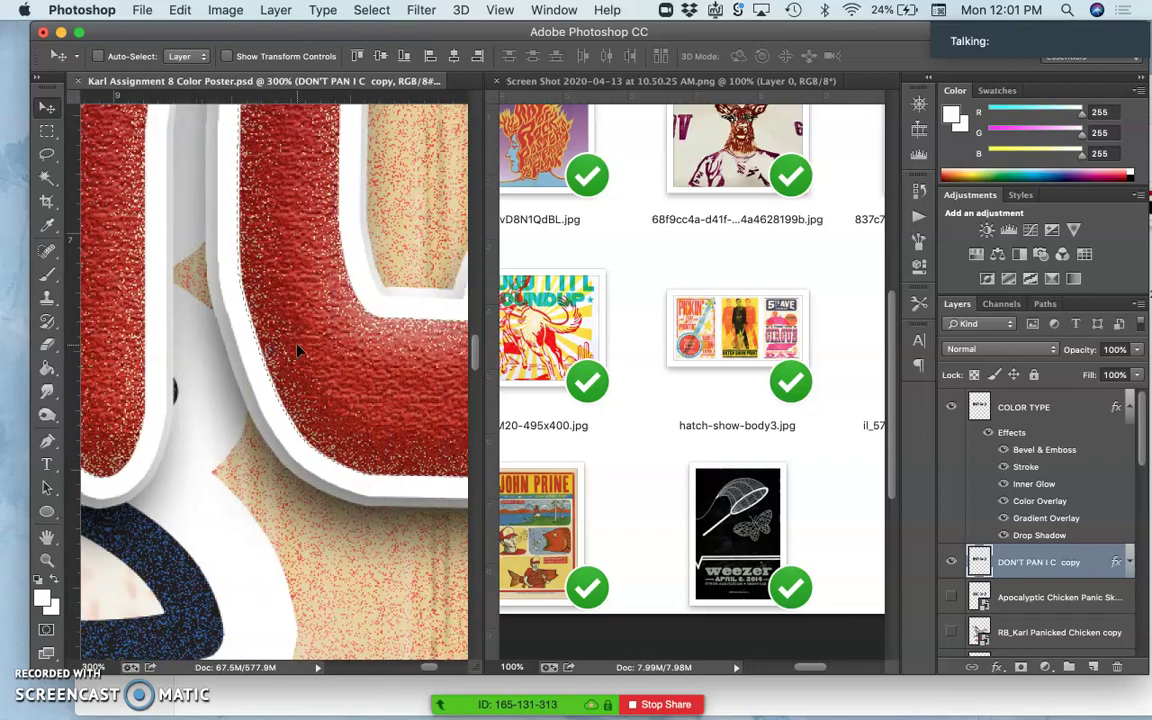
pyautogui.scroll(5, 297, 350)
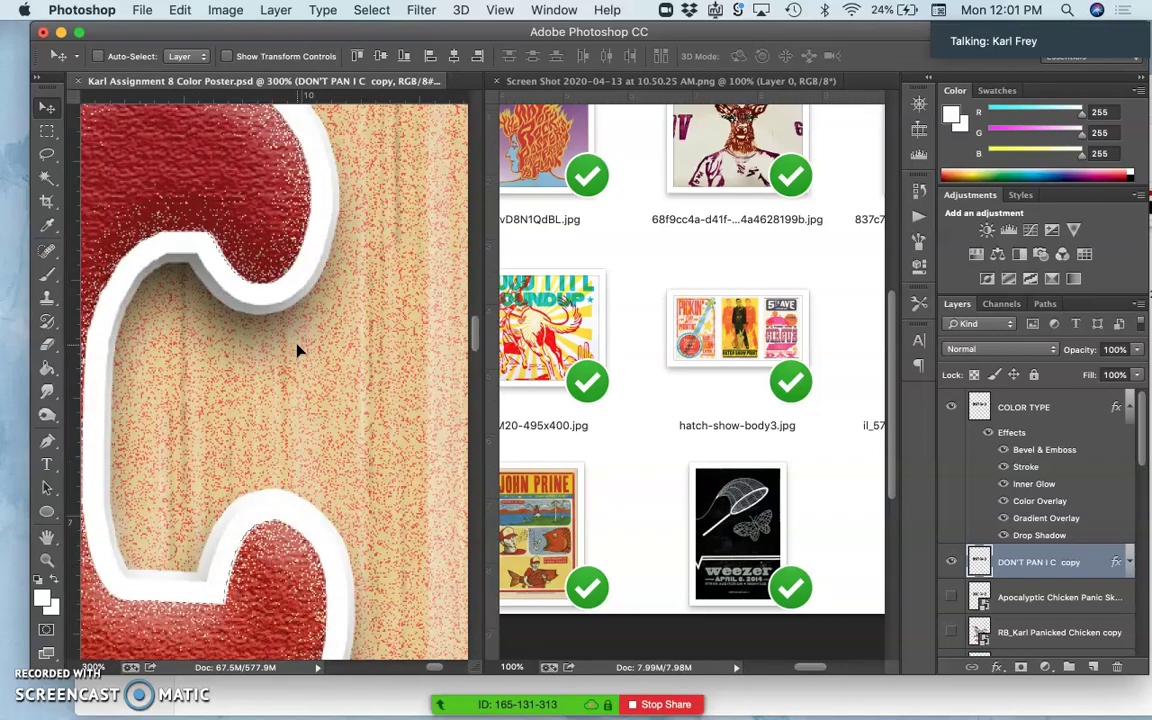
pyautogui.hscroll(-5, 297, 350)
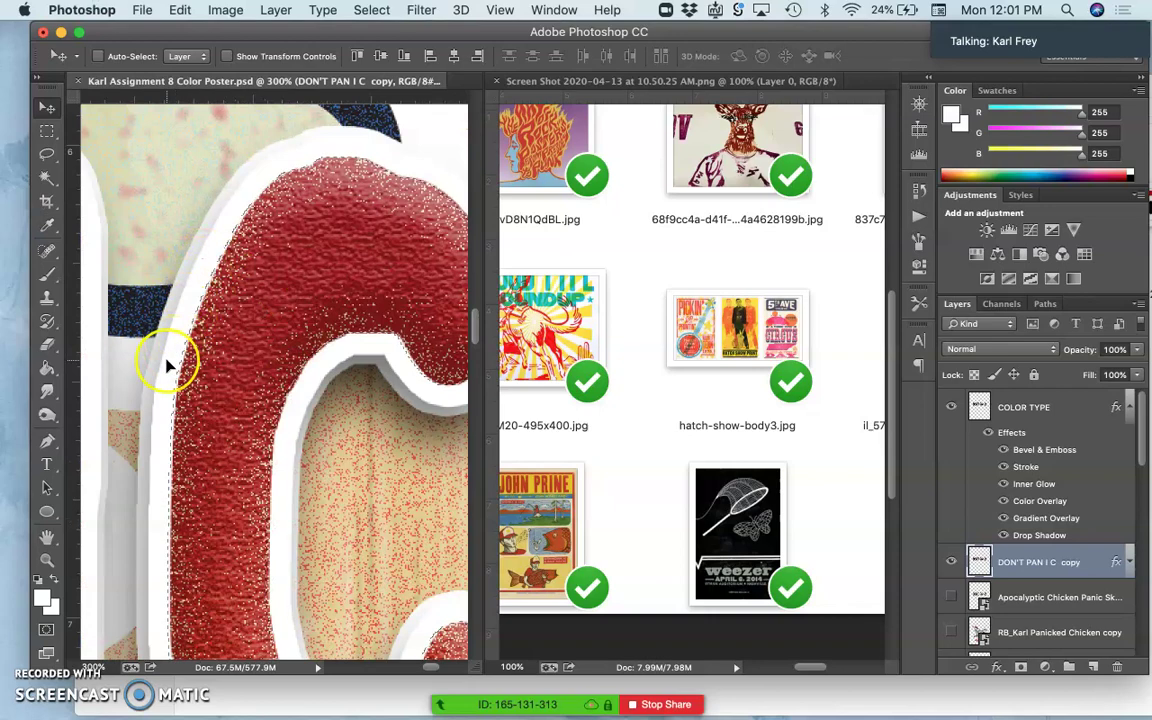
# Examine the white outlines along the PANIC letters up close, and view the whole poster at 16.7% magnification.
pyautogui.hscroll(-5, 168, 366)
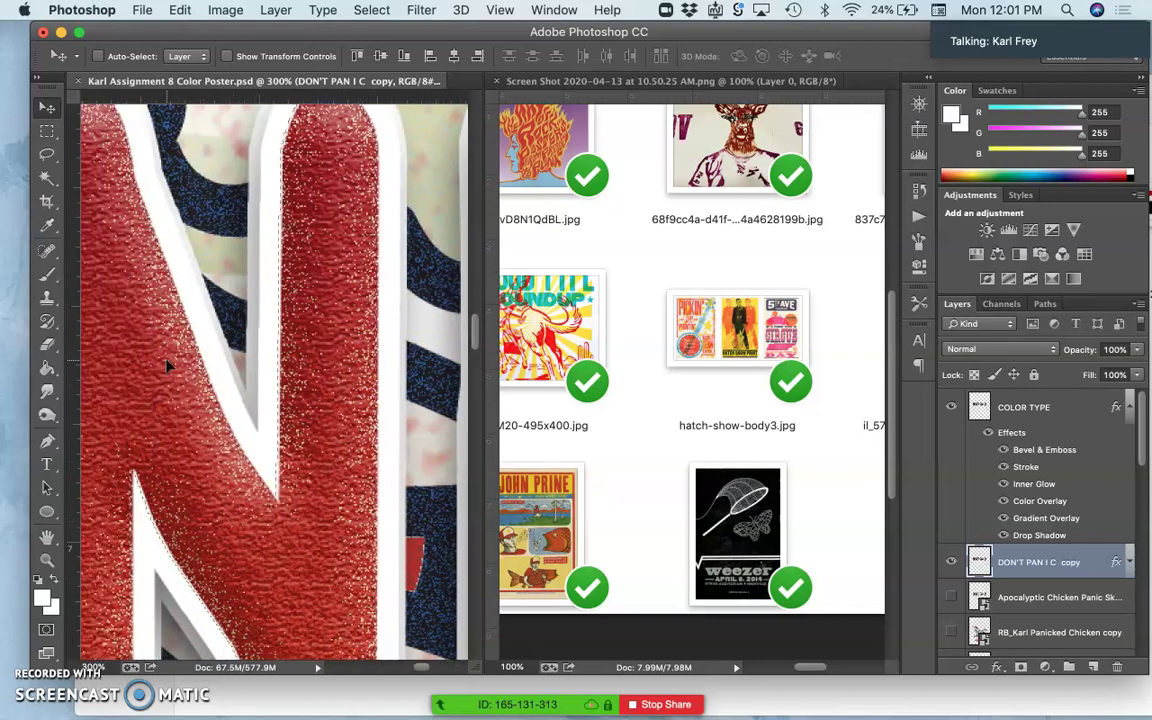
pyautogui.hscroll(-5, 168, 366)
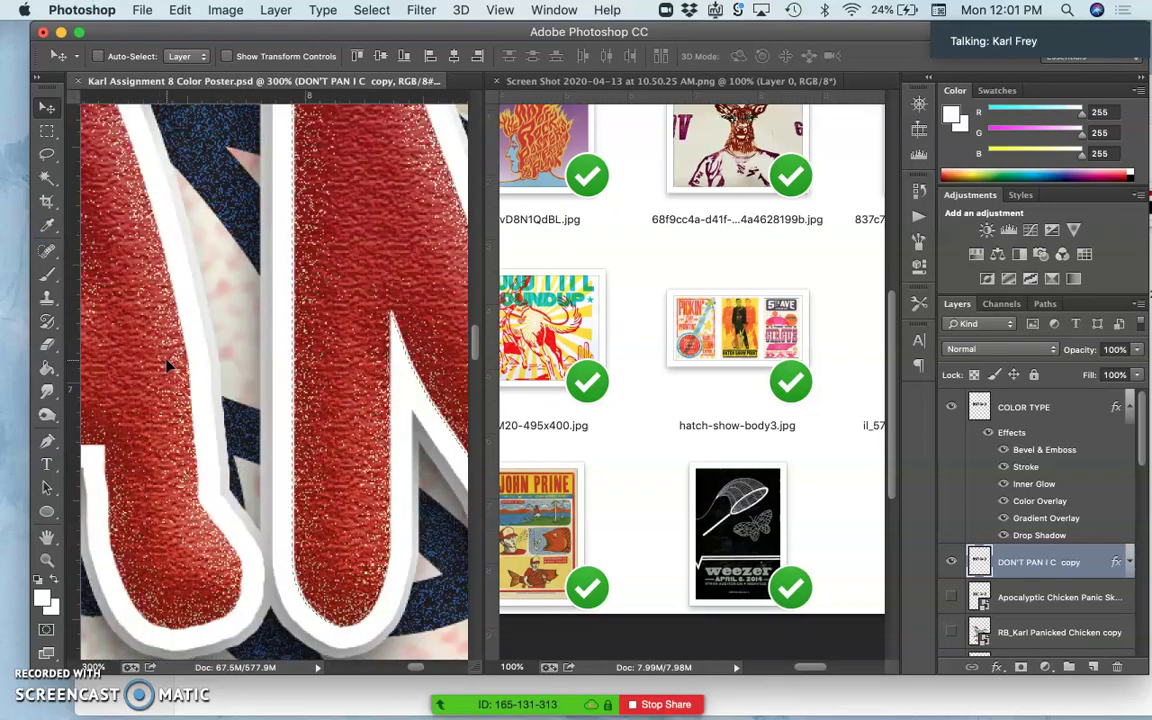
pyautogui.press('super+minus')
pyautogui.press('super+minus')
pyautogui.press('super+minus')
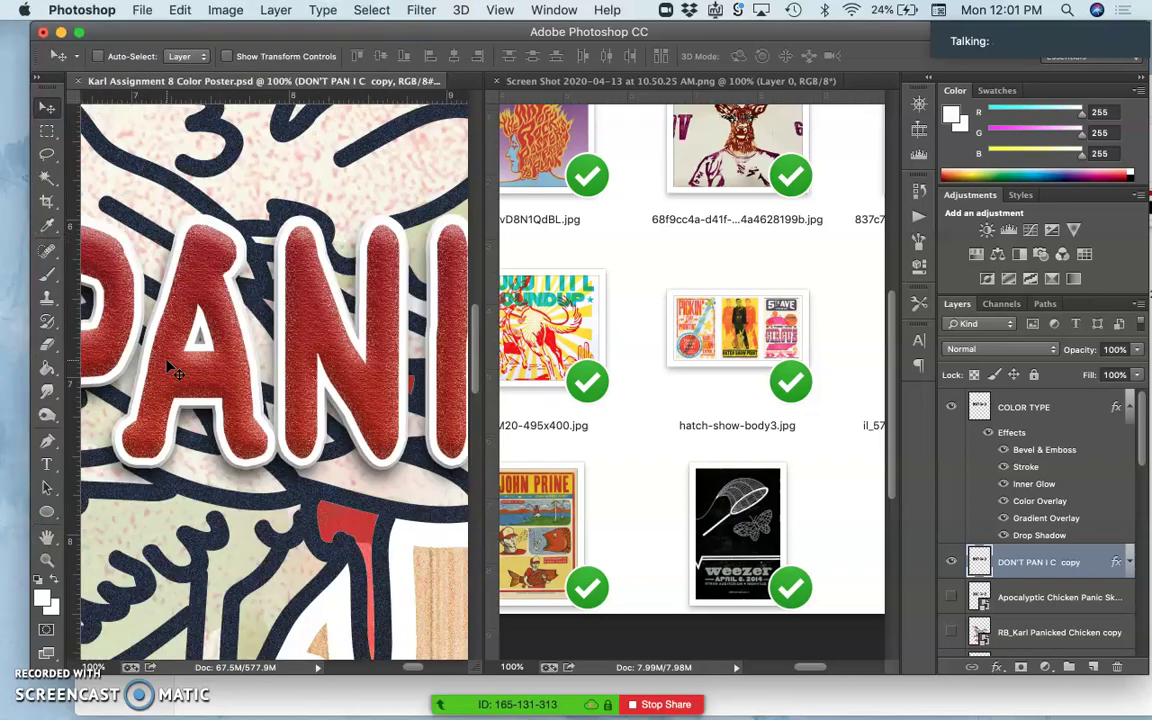
pyautogui.press('super+minus')
pyautogui.press('super+minus')
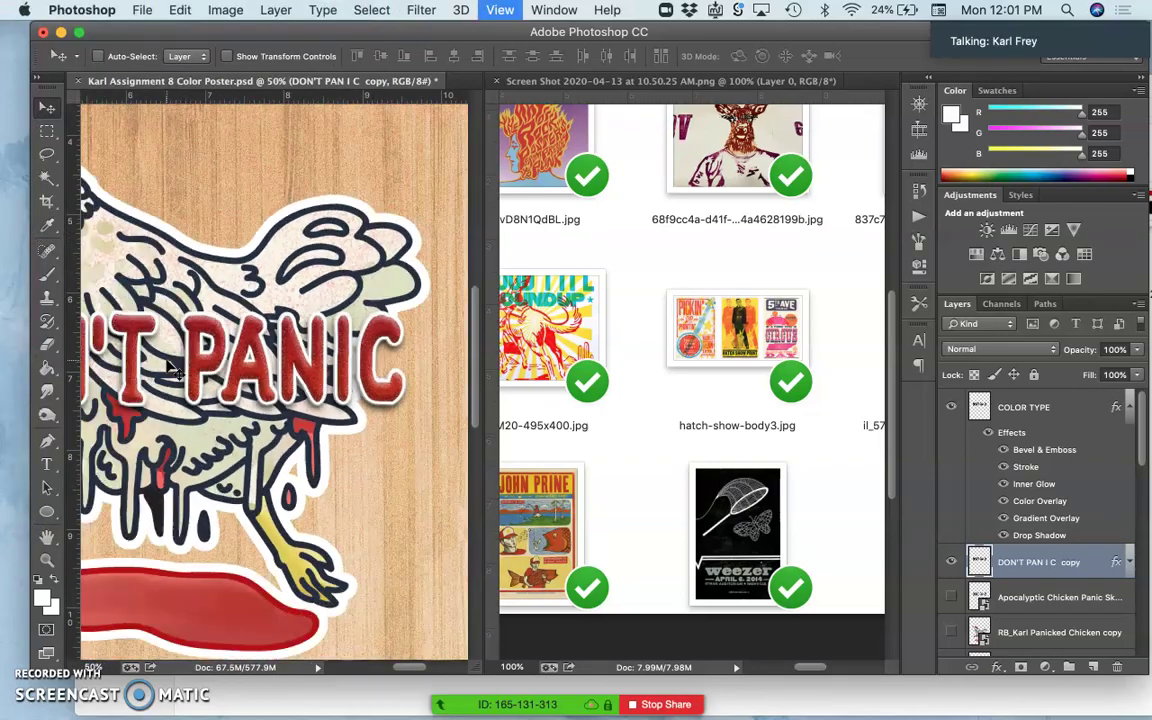
pyautogui.press('super+minus')
pyautogui.press('super+minus')
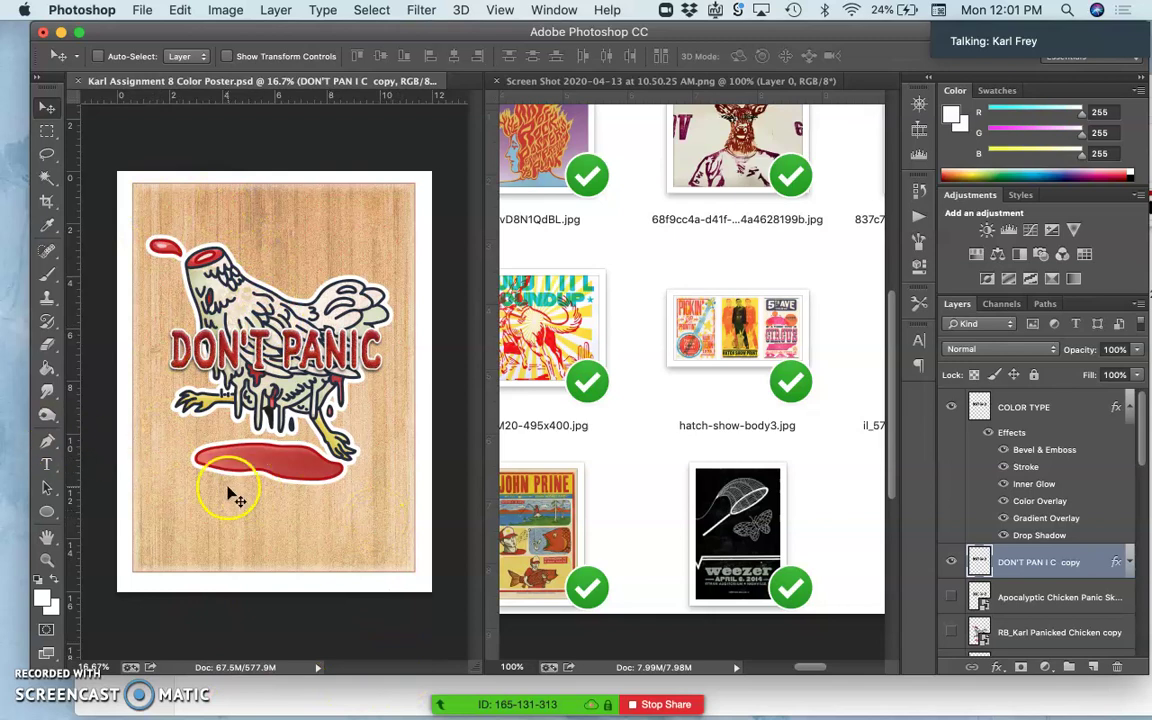
# Save the layered poster file, and save a JPEG copy in the same folder at Maximum quality 12 with Baseline Optimized.
pyautogui.click(142, 12)
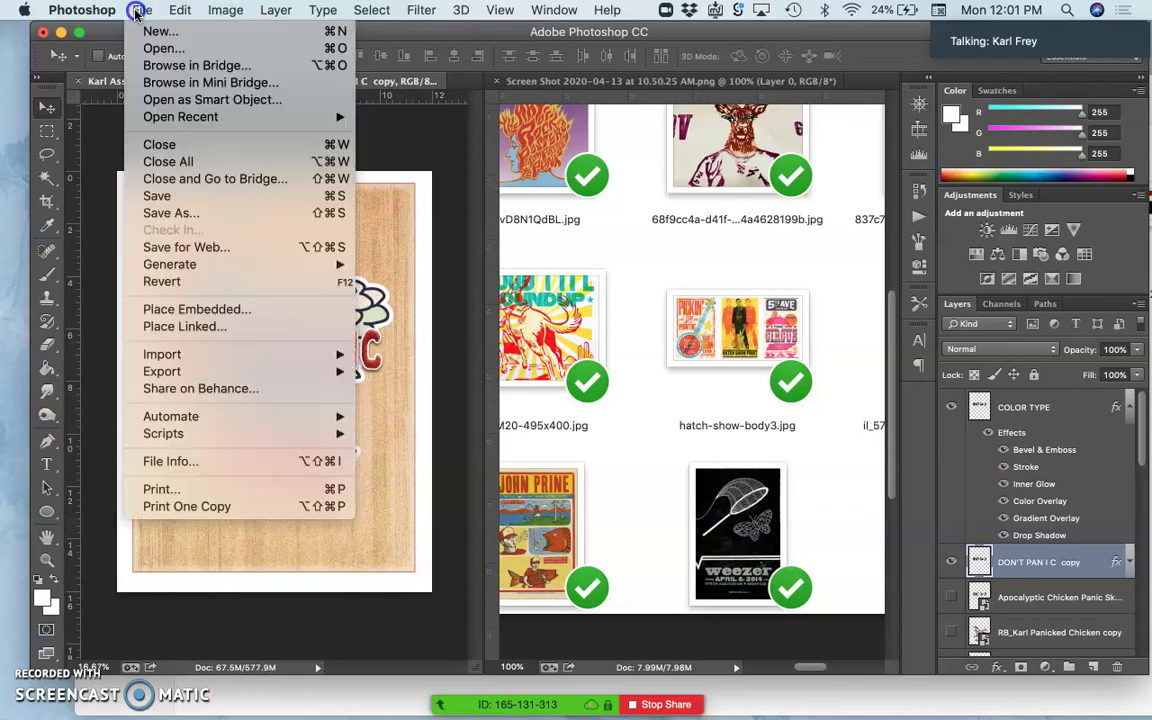
pyautogui.click(155, 195)
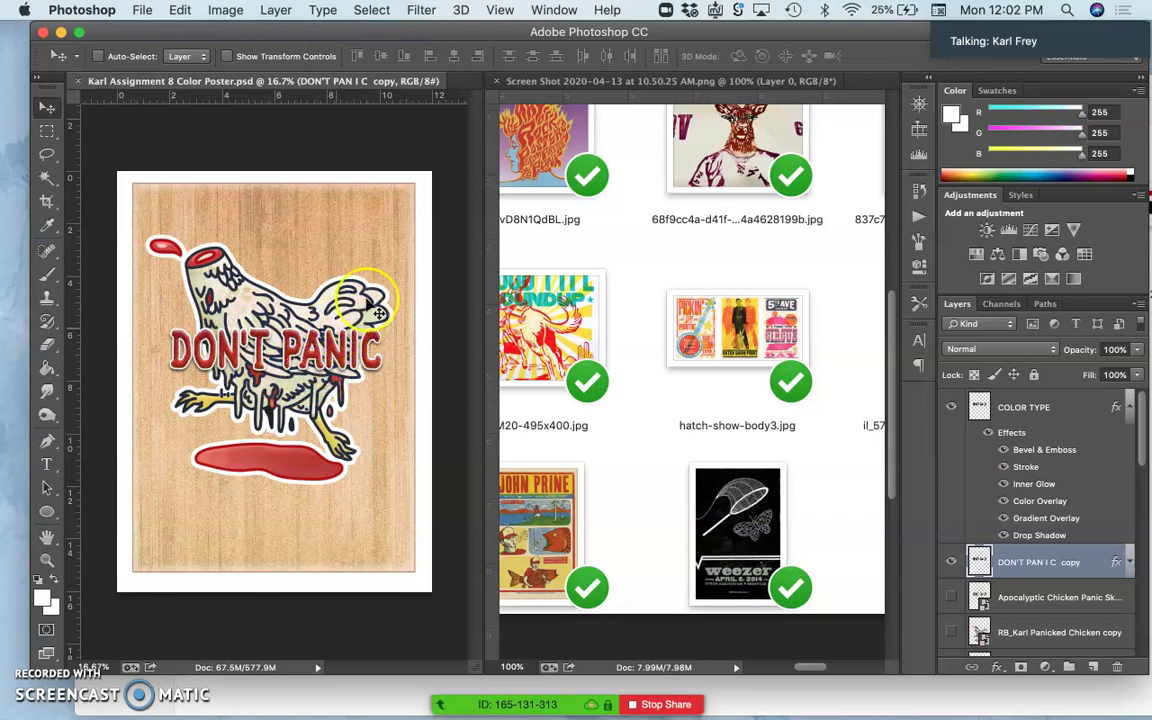
pyautogui.click(142, 10)
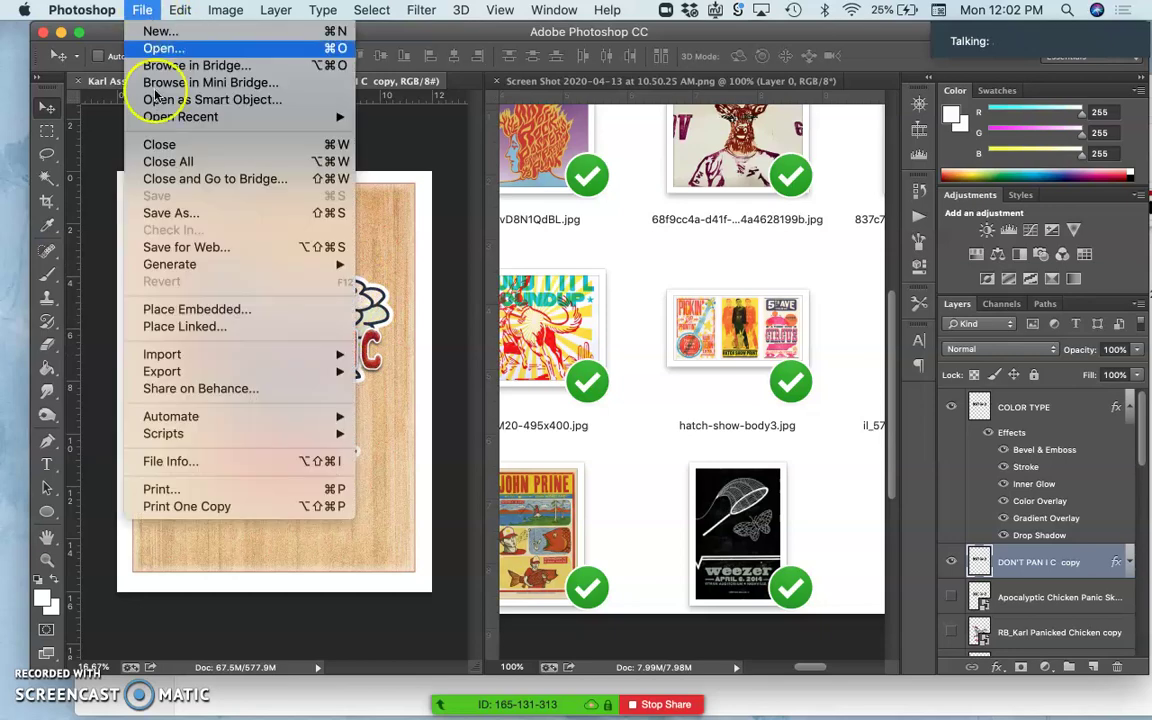
pyautogui.click(165, 213)
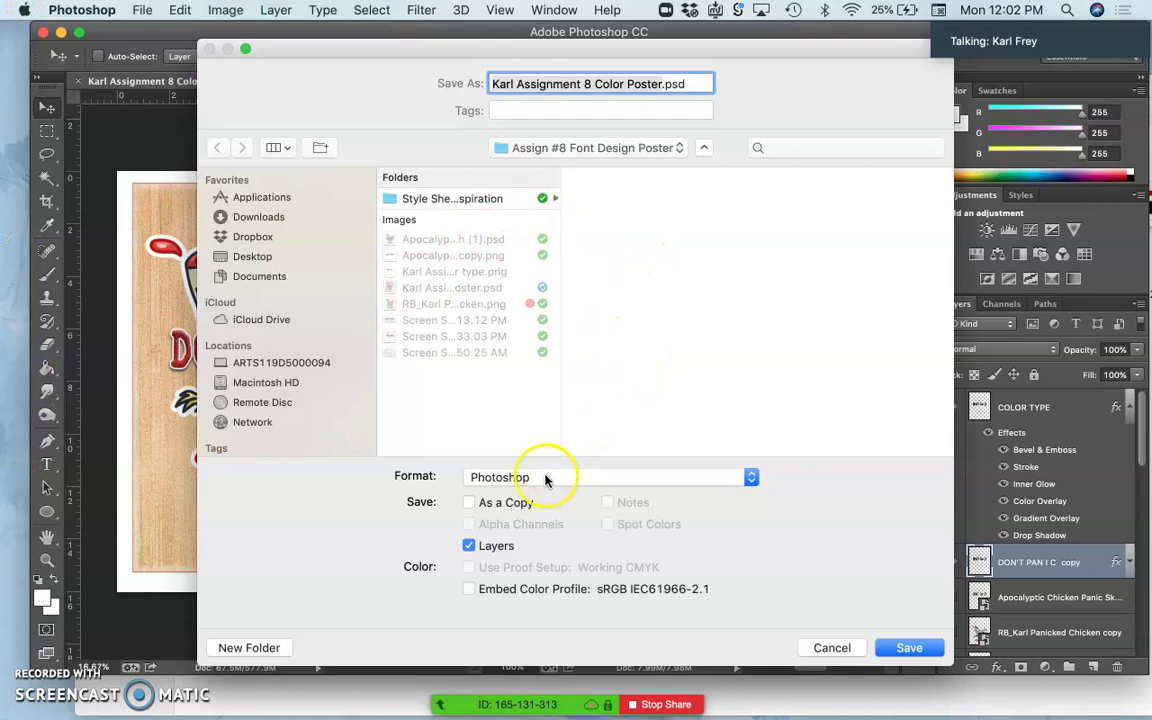
pyautogui.click(480, 479)
pyautogui.click(528, 591)
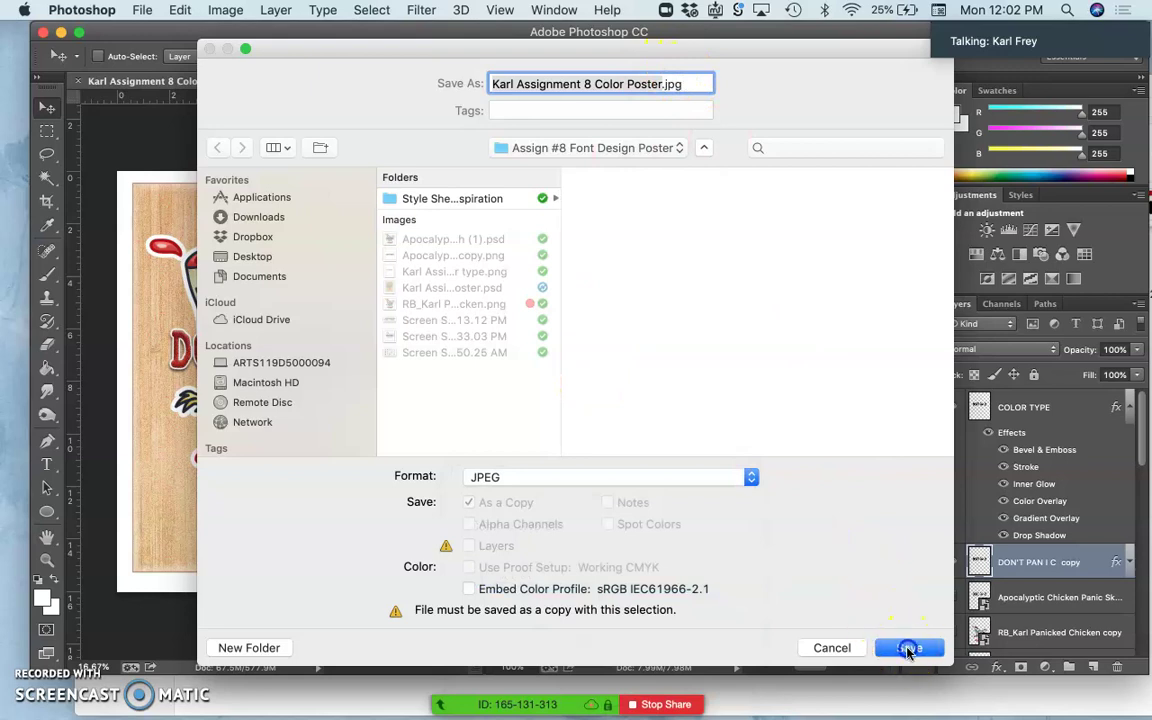
pyautogui.click(909, 648)
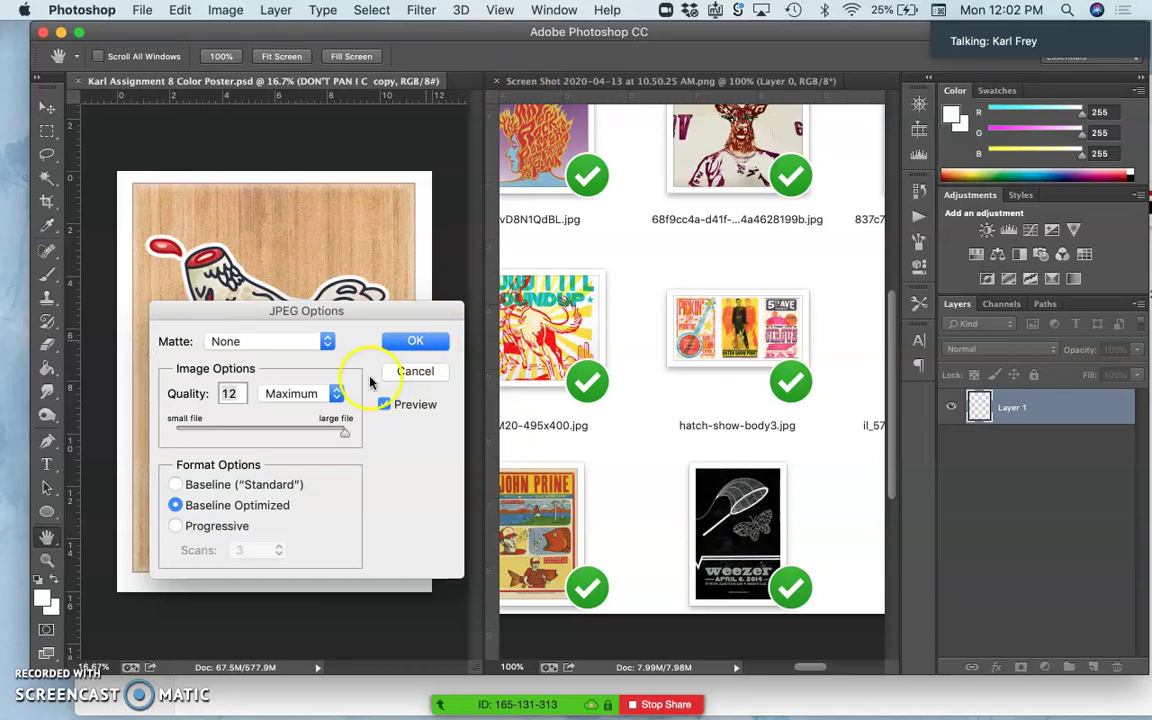
pyautogui.press('Return')
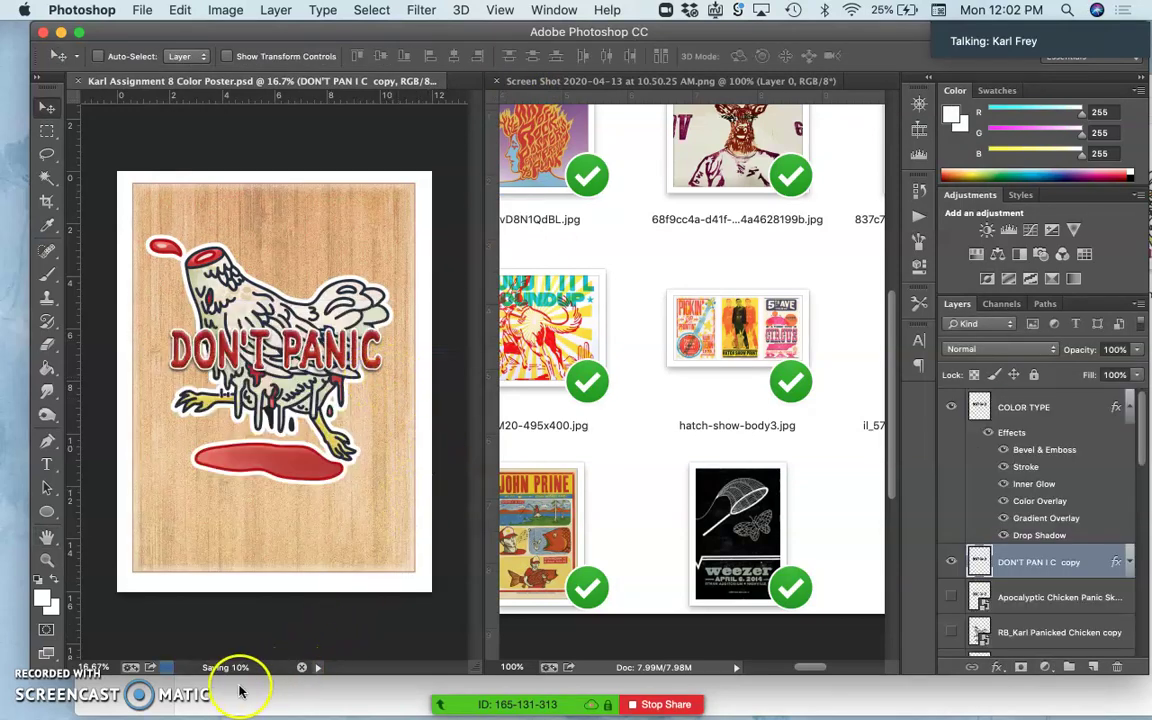
# Switch to Chrome and view the Instructional Examples album on Photobucket.
pyautogui.moveTo(10, 489)
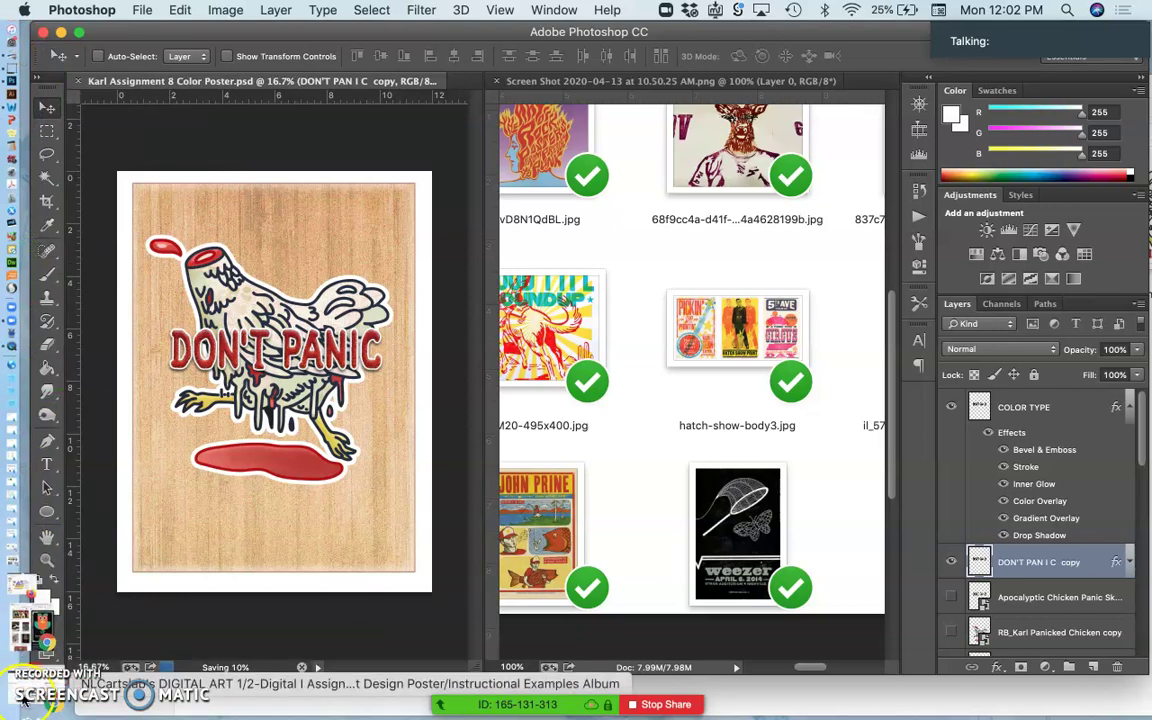
pyautogui.click(30, 620)
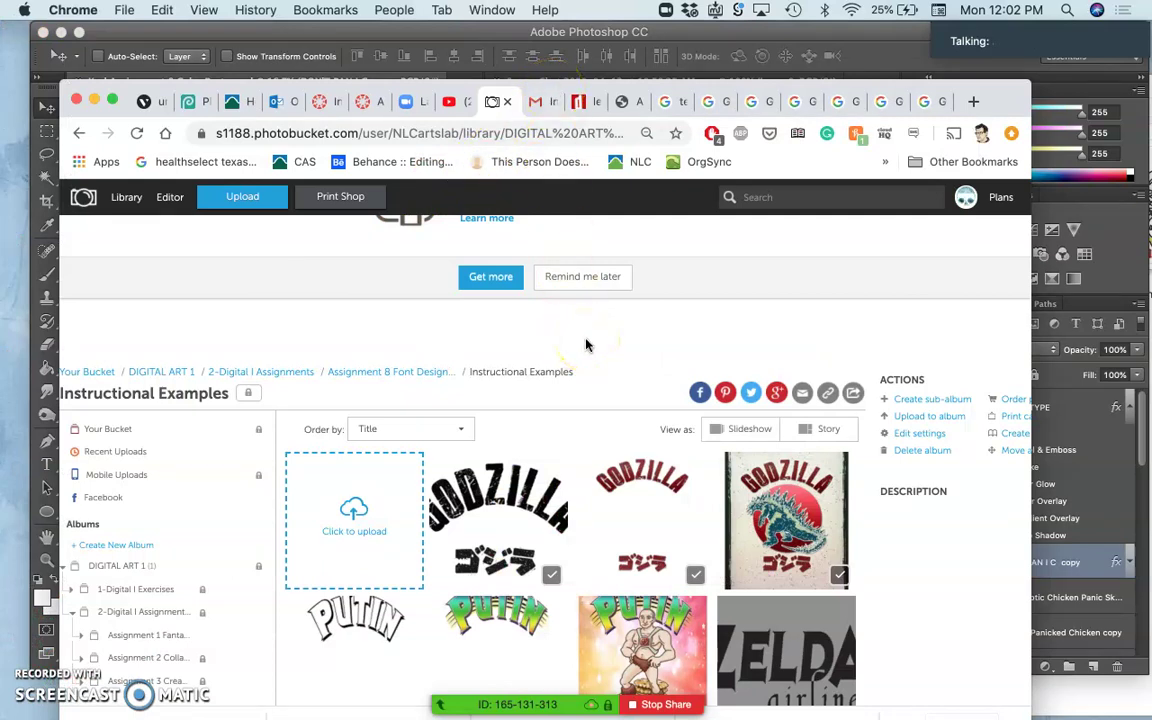
pyautogui.scroll(-3, 623, 420)
pyautogui.scroll(1, 623, 420)
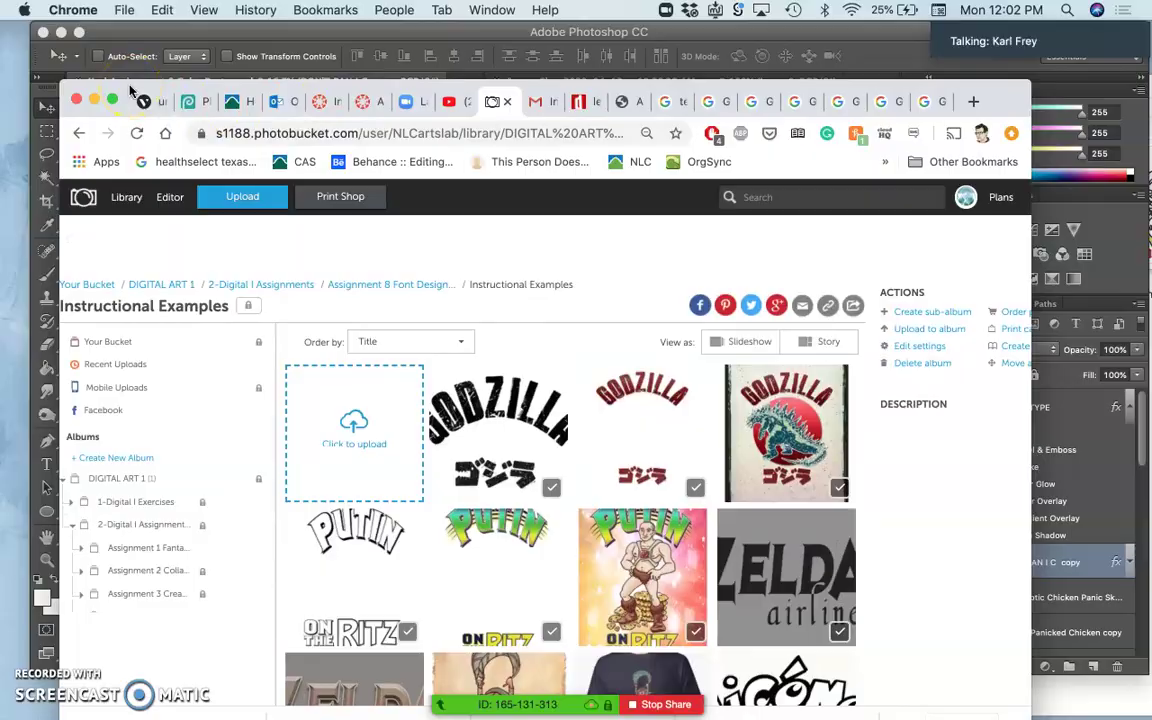
# Switch to the Assign #8 Font Design Poster folder in Finder and move its window aside to expose the album's upload area.
pyautogui.hotkey('ctrl', 'Up')
pyautogui.press('Left')
pyautogui.press('Return')
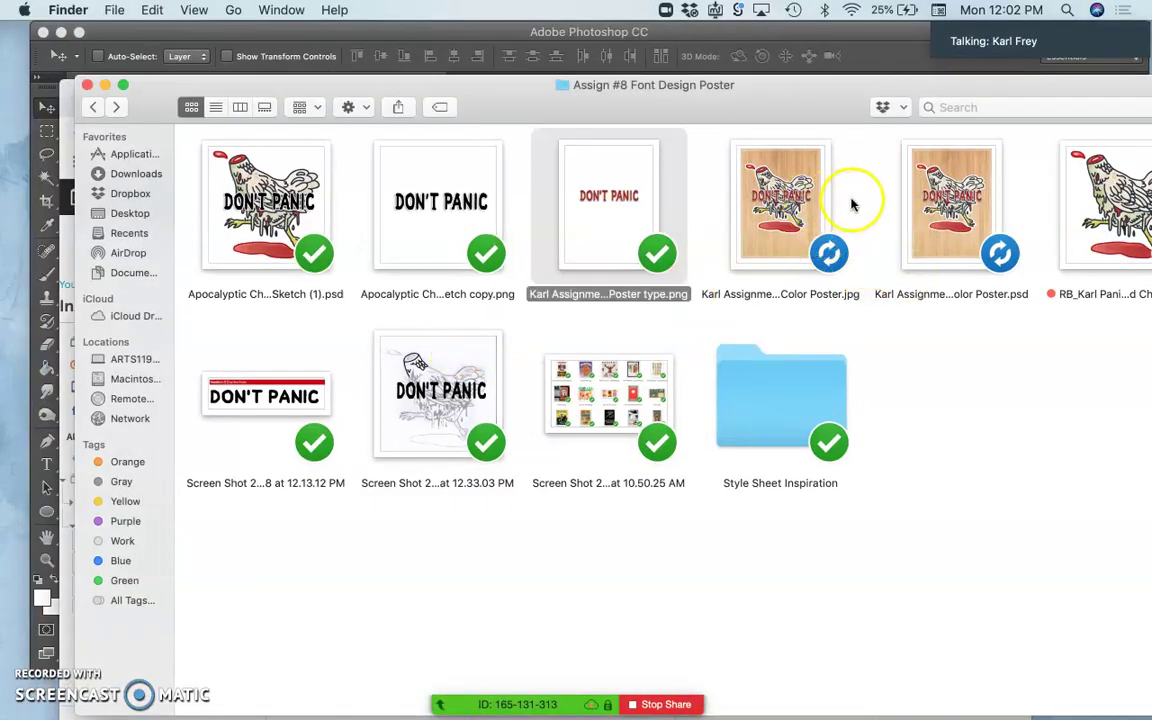
pyautogui.click(740, 160)
pyautogui.moveTo(758, 100); pyautogui.dragTo(1042, 100)
# Try to drop the color poster JPEG onto the Photobucket album's upload area, and return to the album page.
pyautogui.moveTo(1063, 233); pyautogui.dragTo(318, 468)
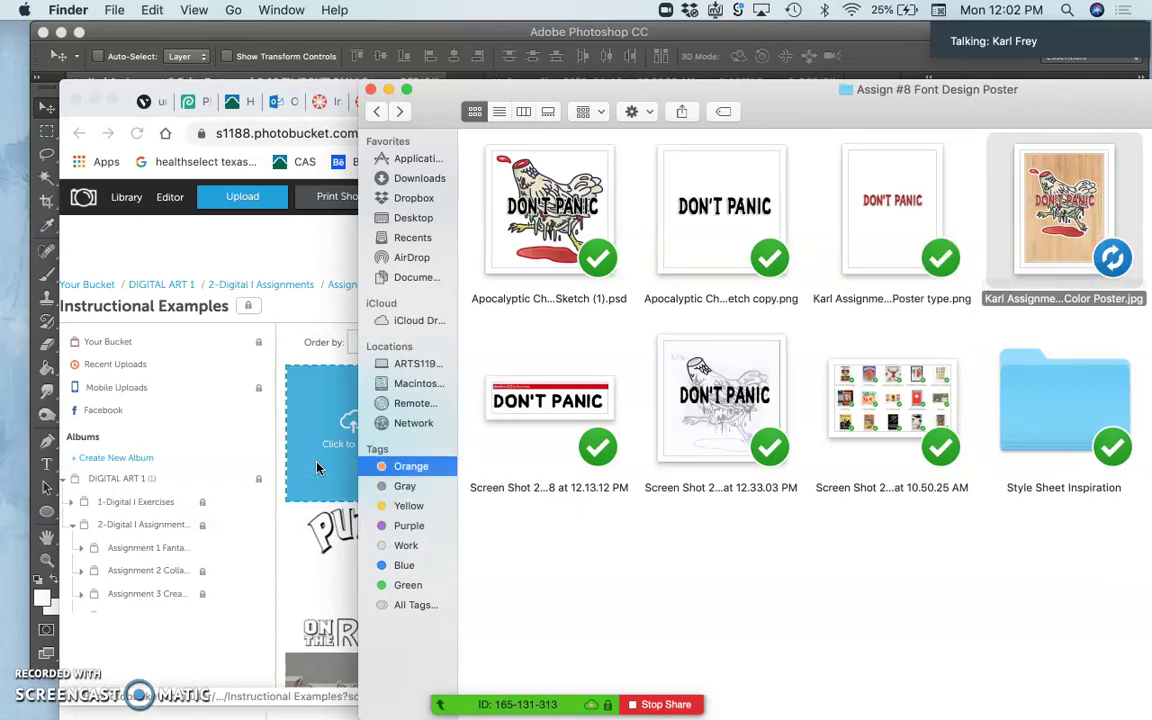
pyautogui.click(400, 468)
pyautogui.click(316, 617)
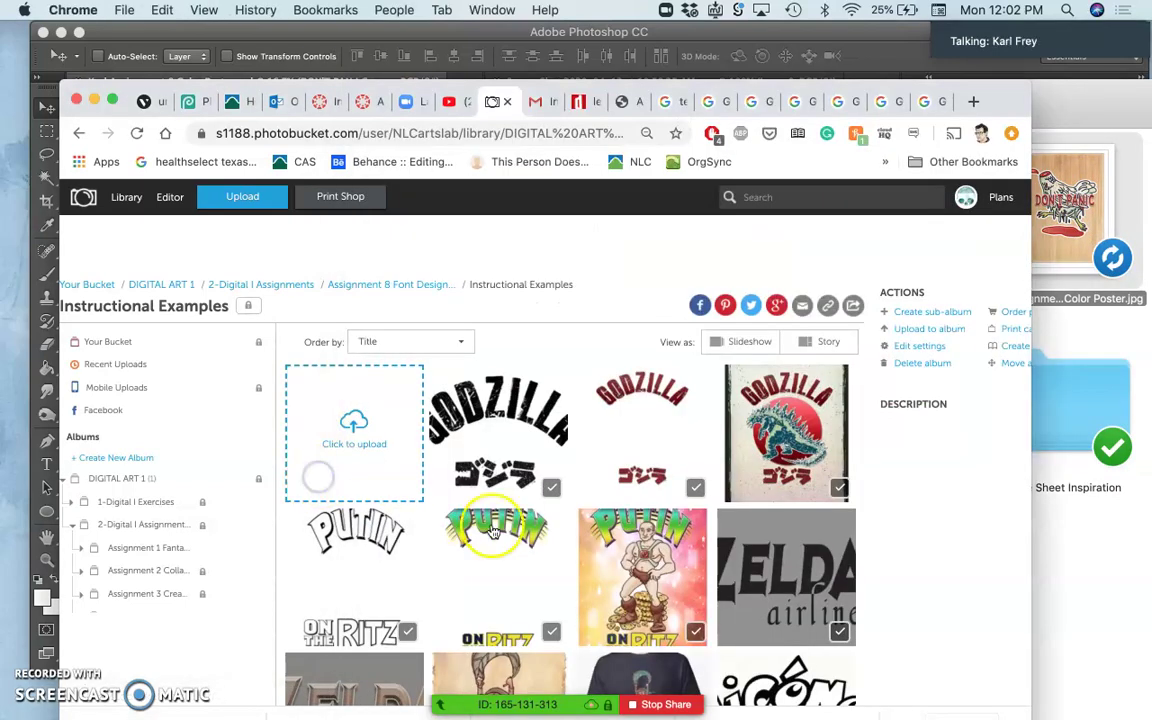
# Upload the color poster JPEG from the Finder folder to the Instructional Examples album.
pyautogui.scroll(-5, 527, 566)
pyautogui.scroll(-5, 530, 568)
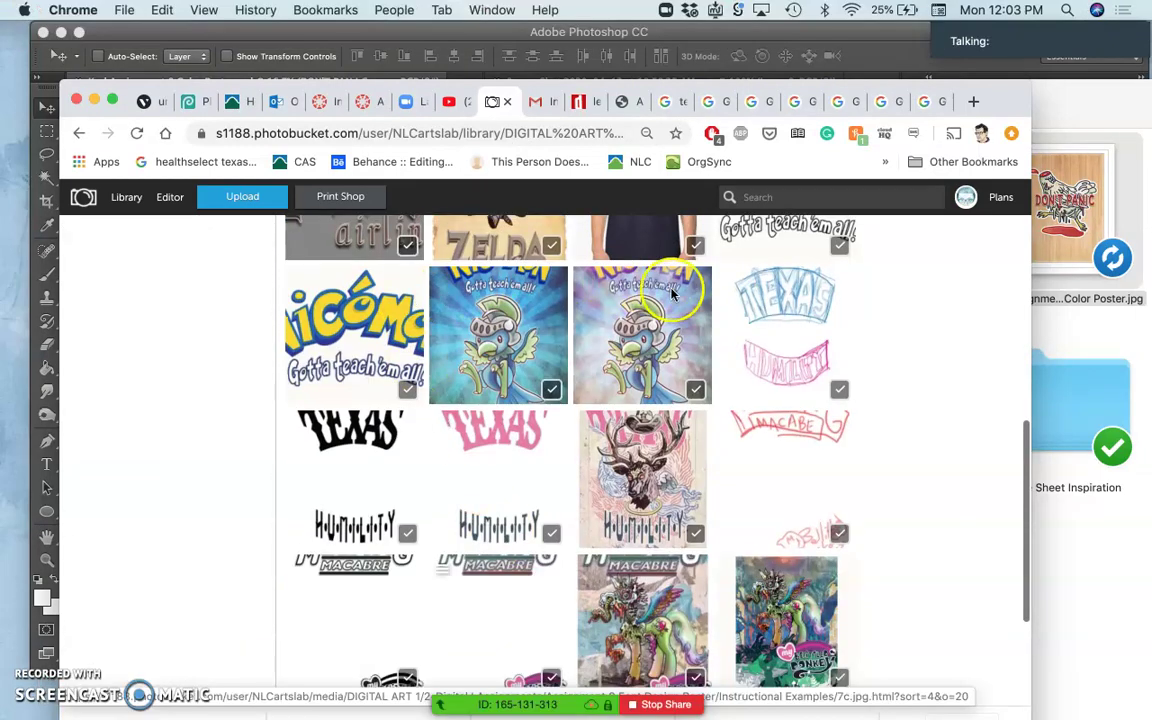
pyautogui.click(1077, 340)
pyautogui.moveTo(1060, 237); pyautogui.dragTo(388, 560)
pyautogui.scroll(-2, 388, 560)
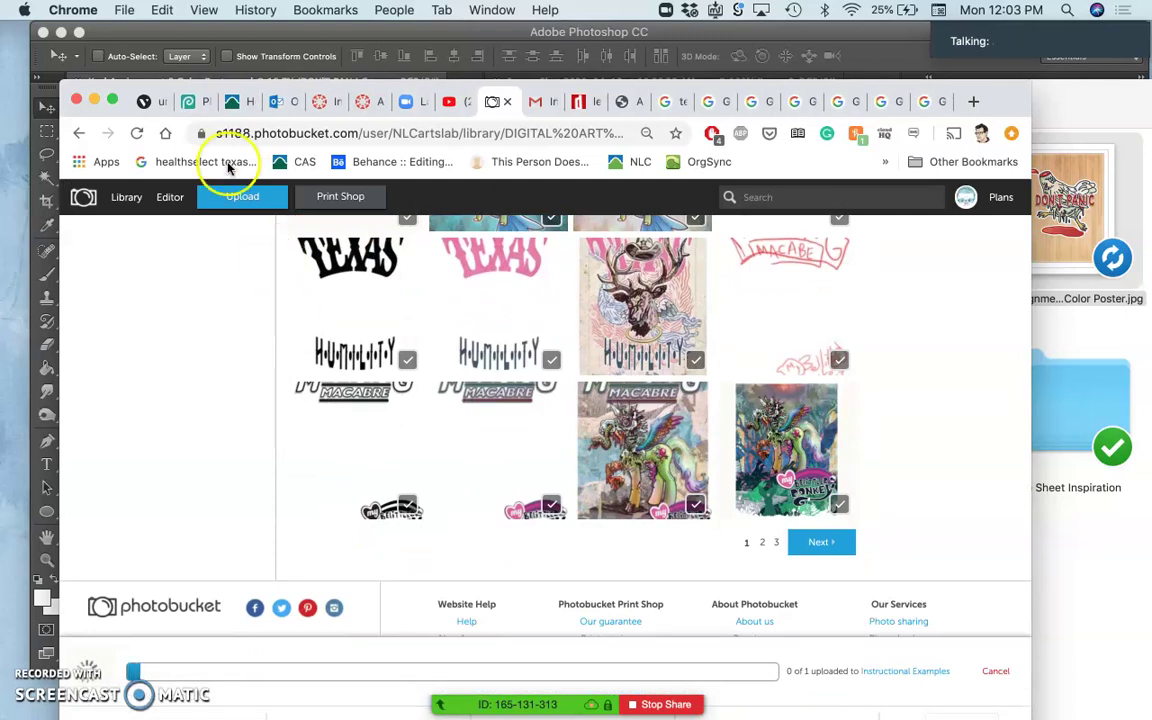
# Switch to Photoshop and view the first rows of posters in the reference screenshot.
pyautogui.click(206, 31)
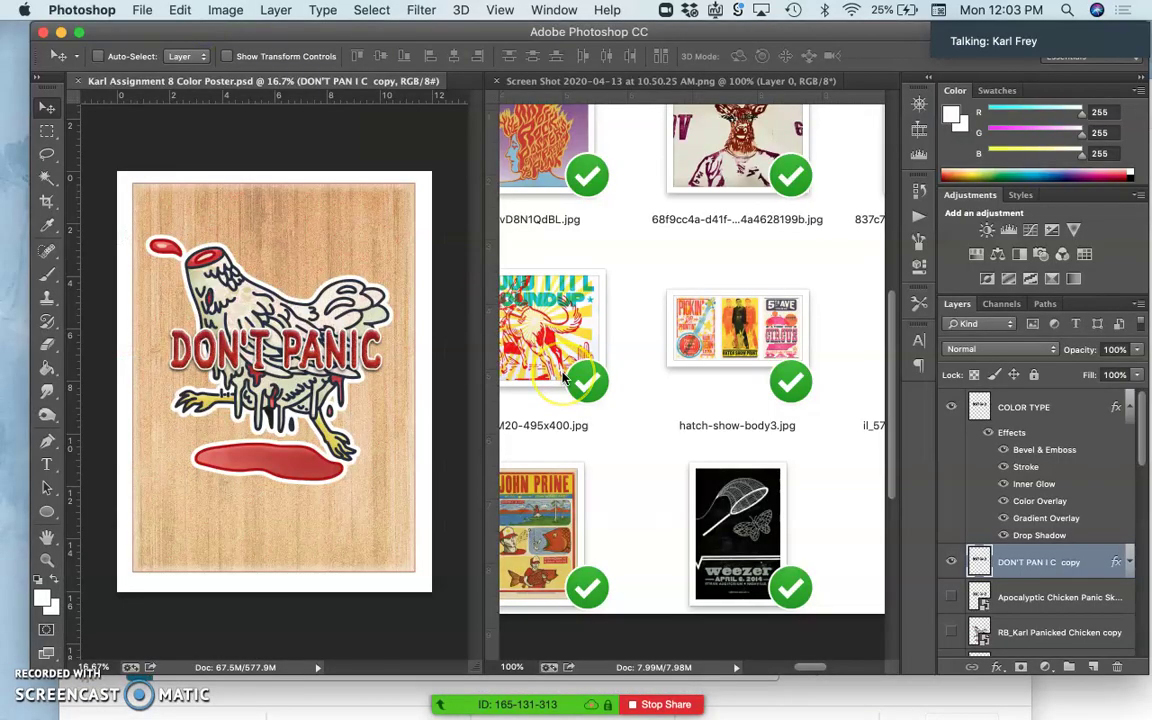
pyautogui.scroll(3, 563, 378)
pyautogui.hscroll(-5, 563, 378)
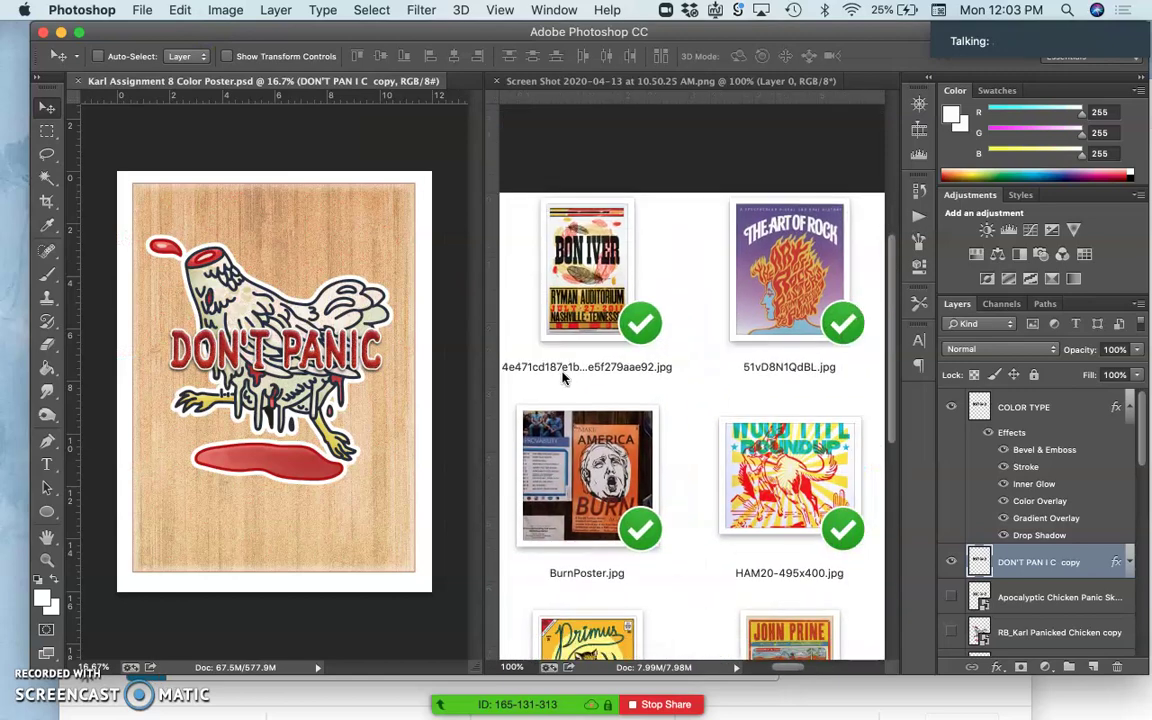
# Examine the poster's lettering, chicken artwork, red puddle and wood-grain background at up to 100% magnification.
pyautogui.press('super+equal')
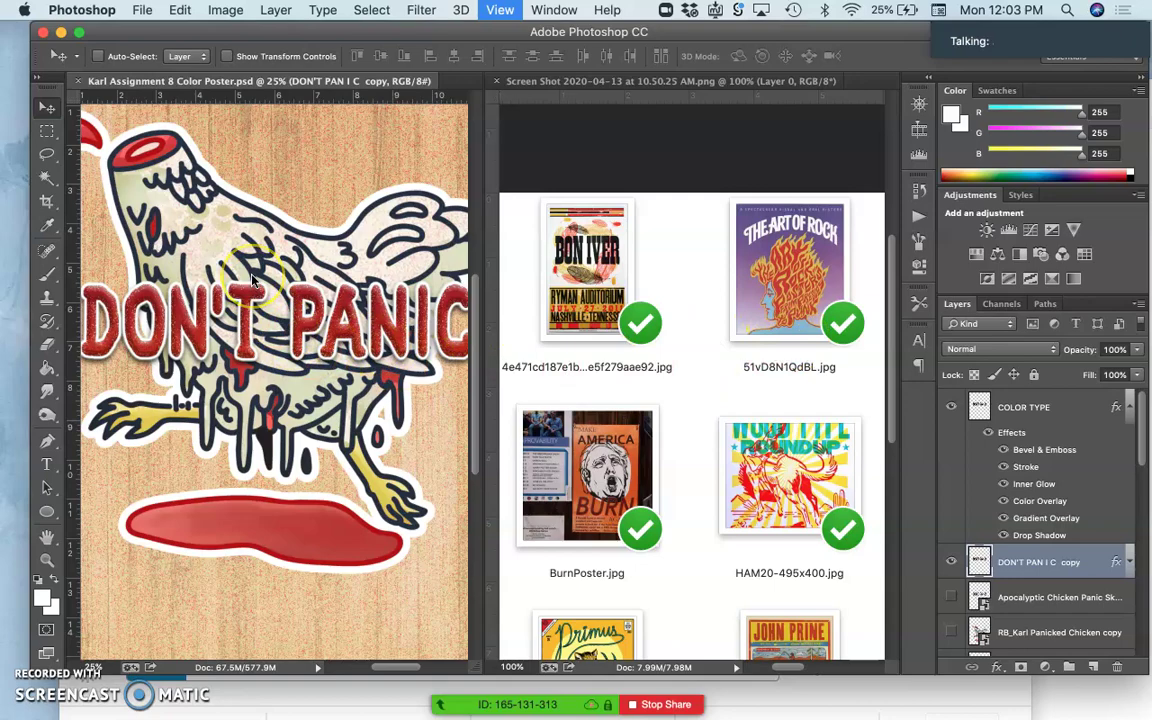
pyautogui.press('super+equal')
pyautogui.press('super+equal')
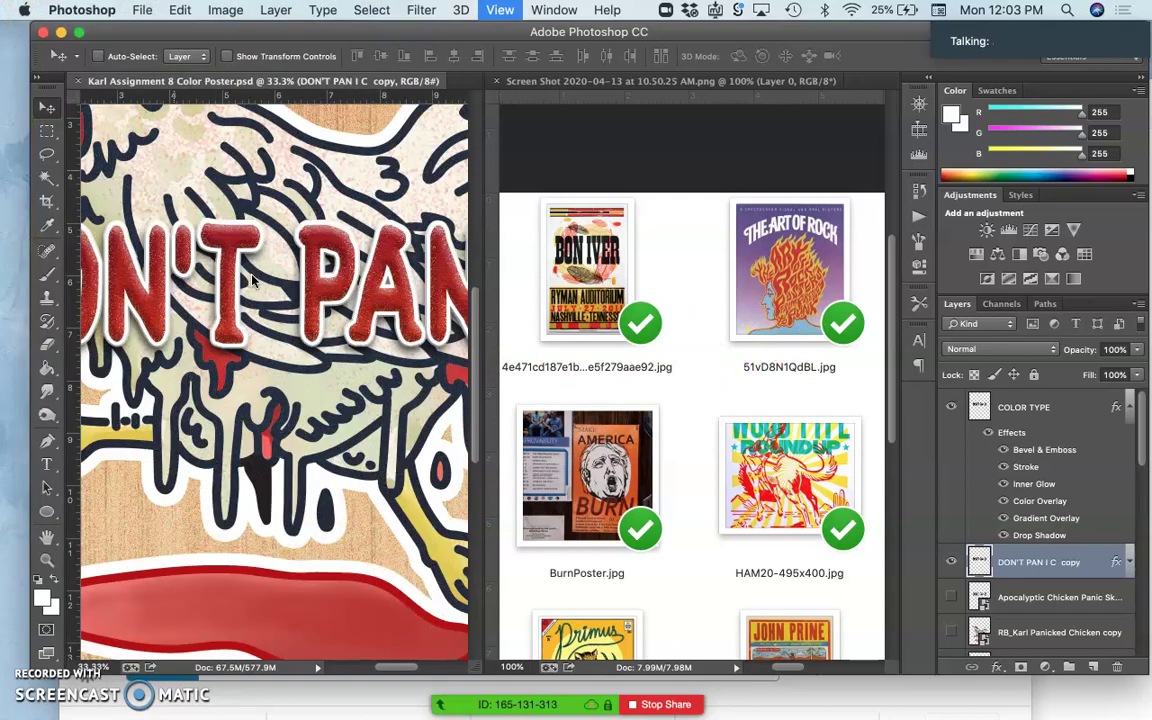
pyautogui.scroll(-5, 252, 280)
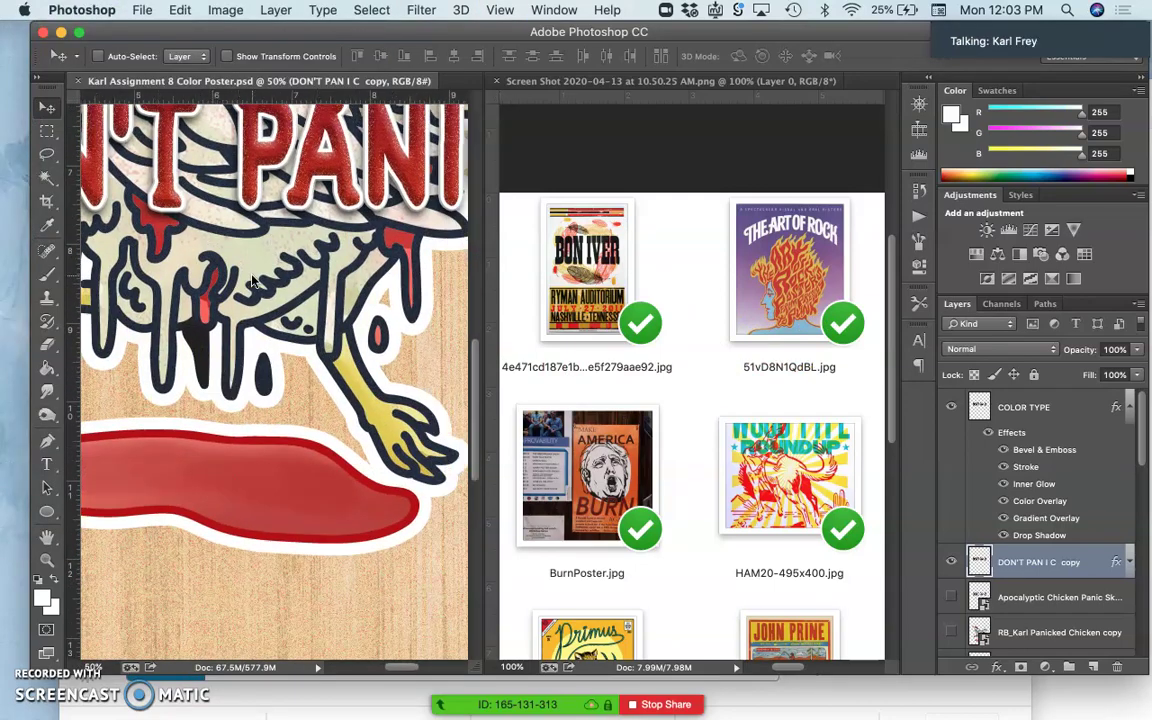
pyautogui.scroll(3, 262, 288)
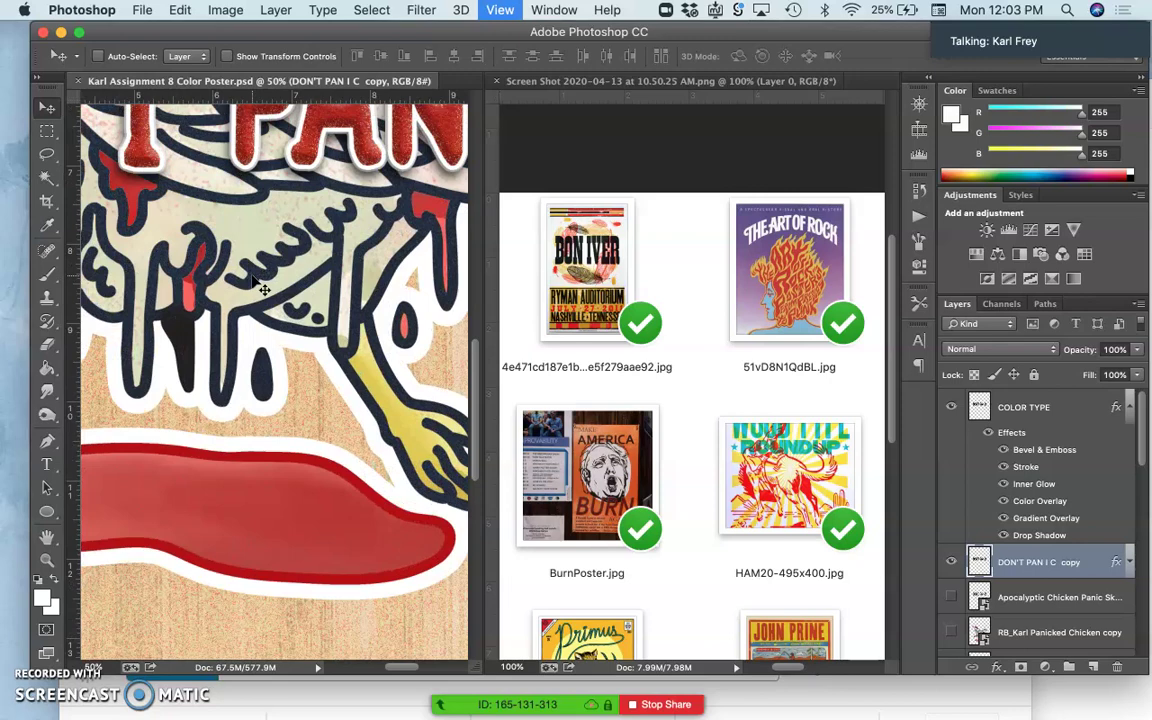
pyautogui.press('super+equal')
pyautogui.press('super+equal')
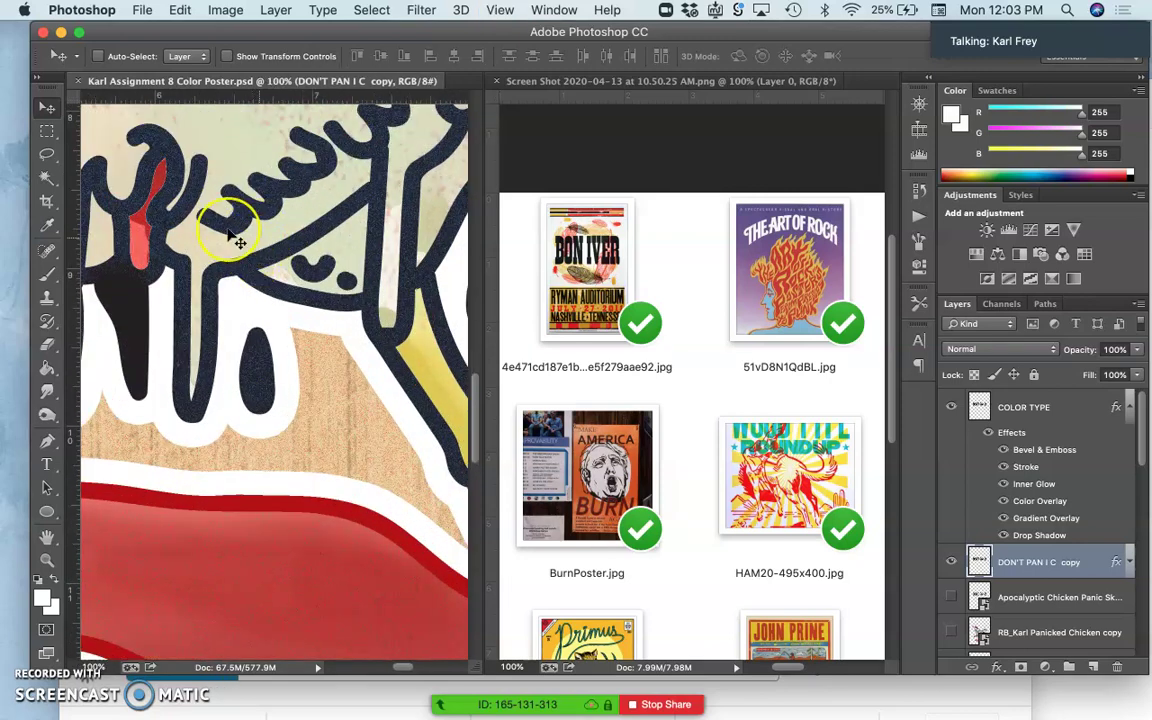
pyautogui.scroll(5, 230, 238)
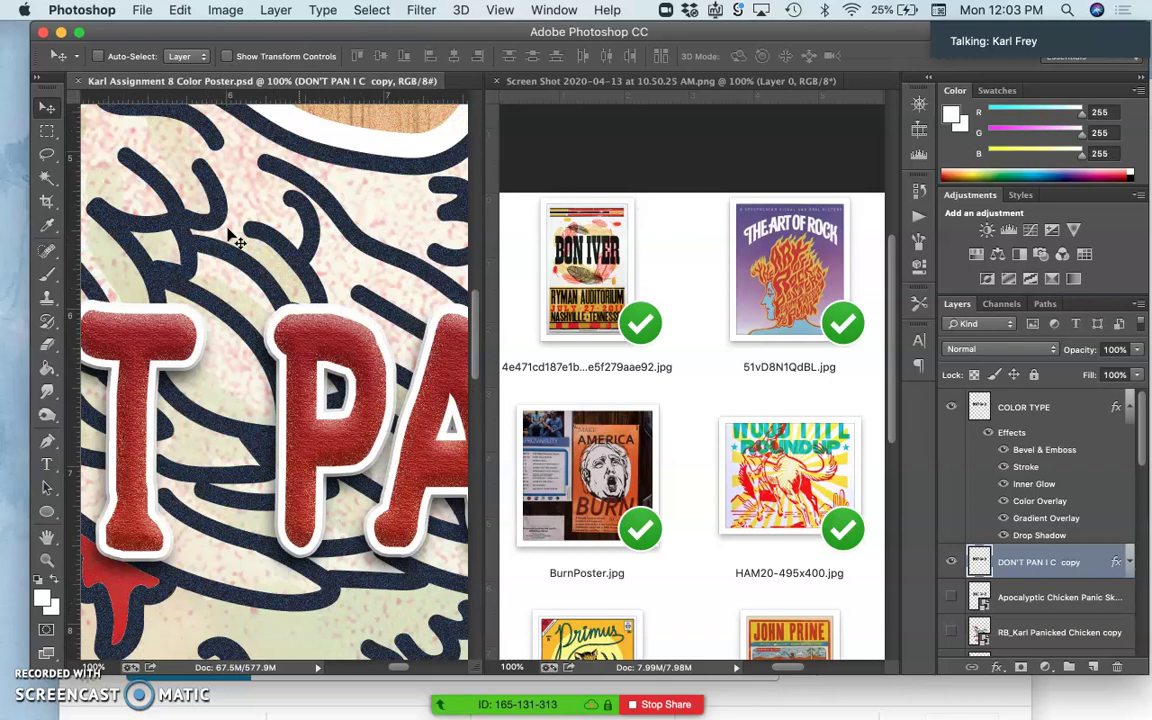
pyautogui.scroll(5, 230, 238)
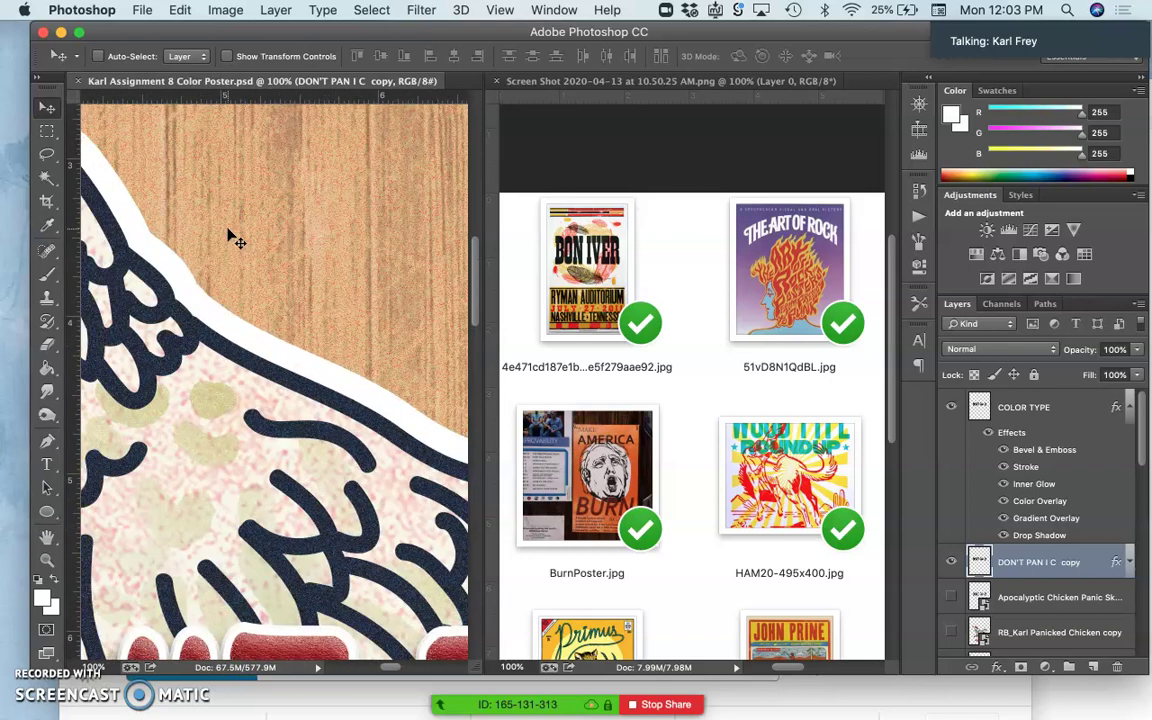
pyautogui.scroll(-3, 182, 432)
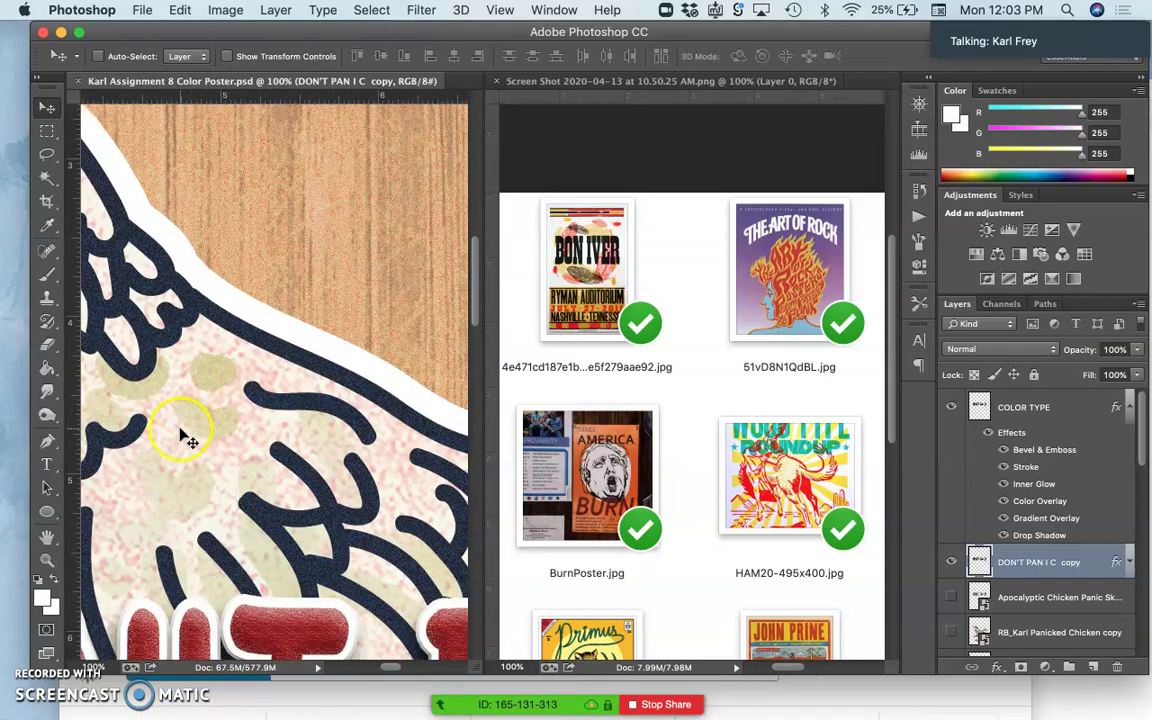
pyautogui.scroll(-10, 265, 478)
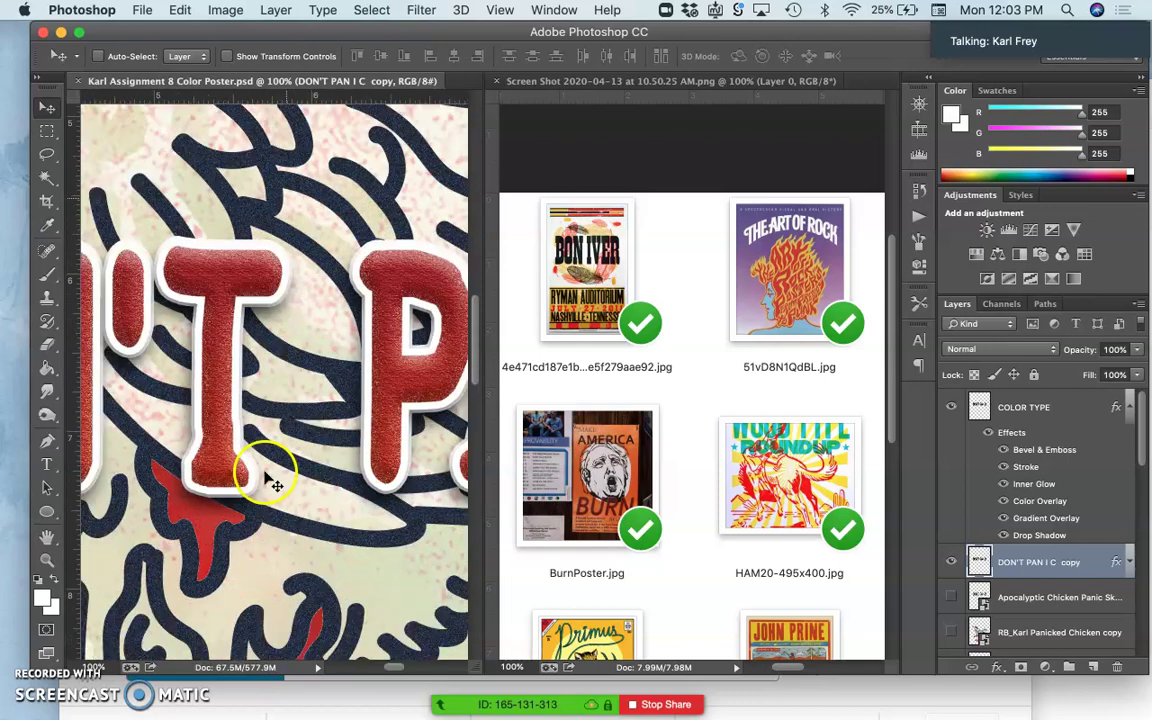
pyautogui.scroll(-5, 230, 517)
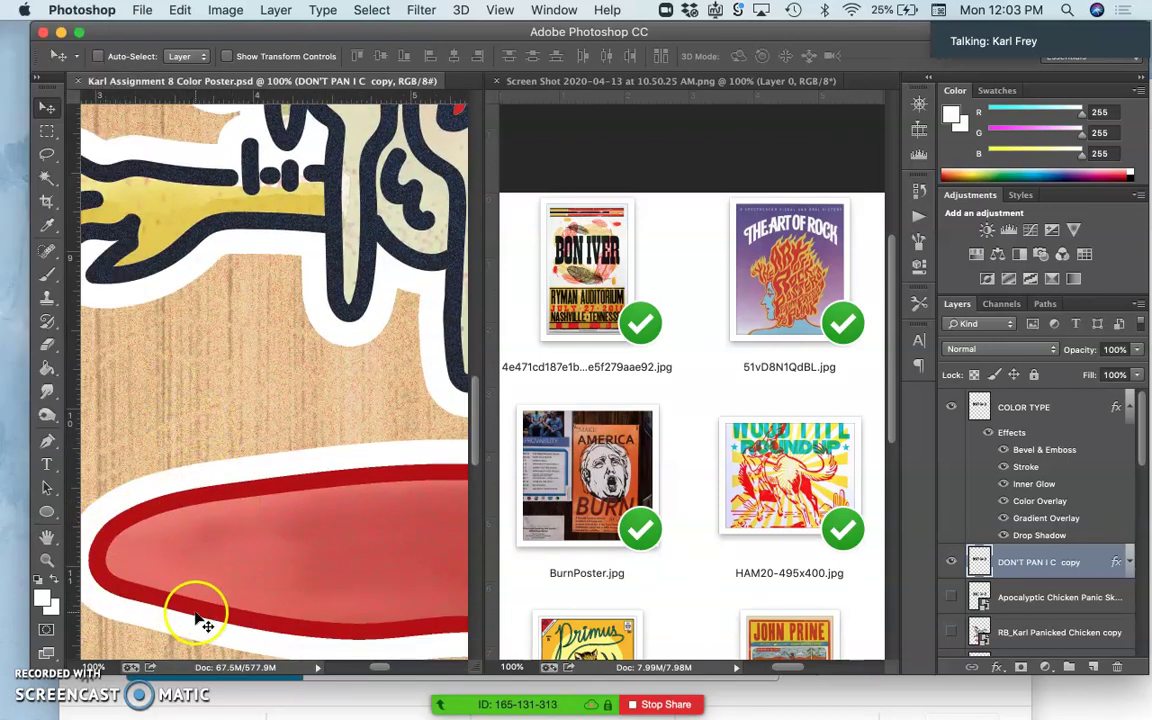
pyautogui.scroll(-5, 196, 612)
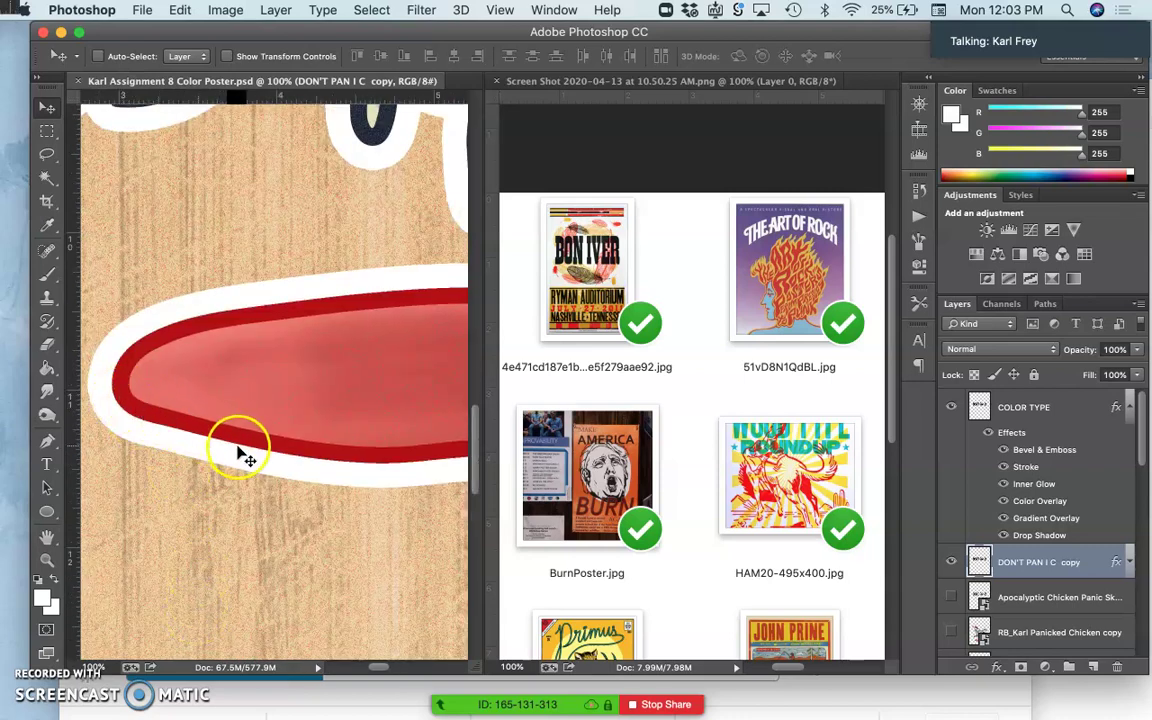
pyautogui.hscroll(10, 239, 455)
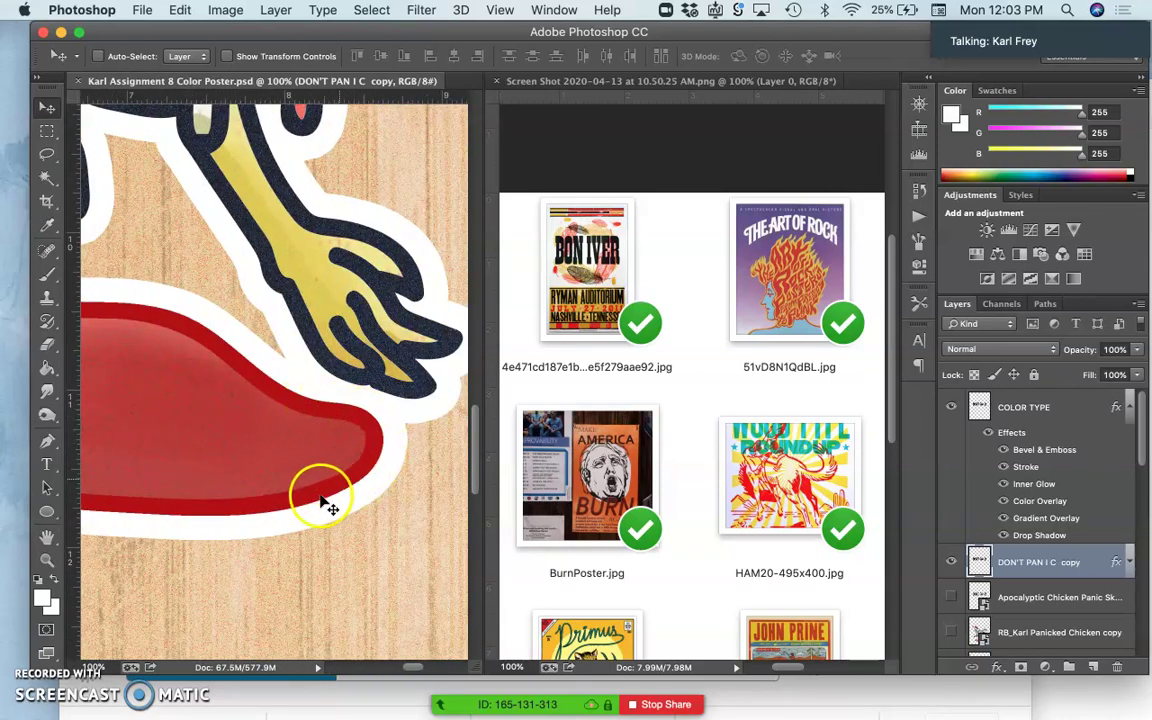
pyautogui.scroll(-10, 320, 497)
pyautogui.scroll(15, 320, 503)
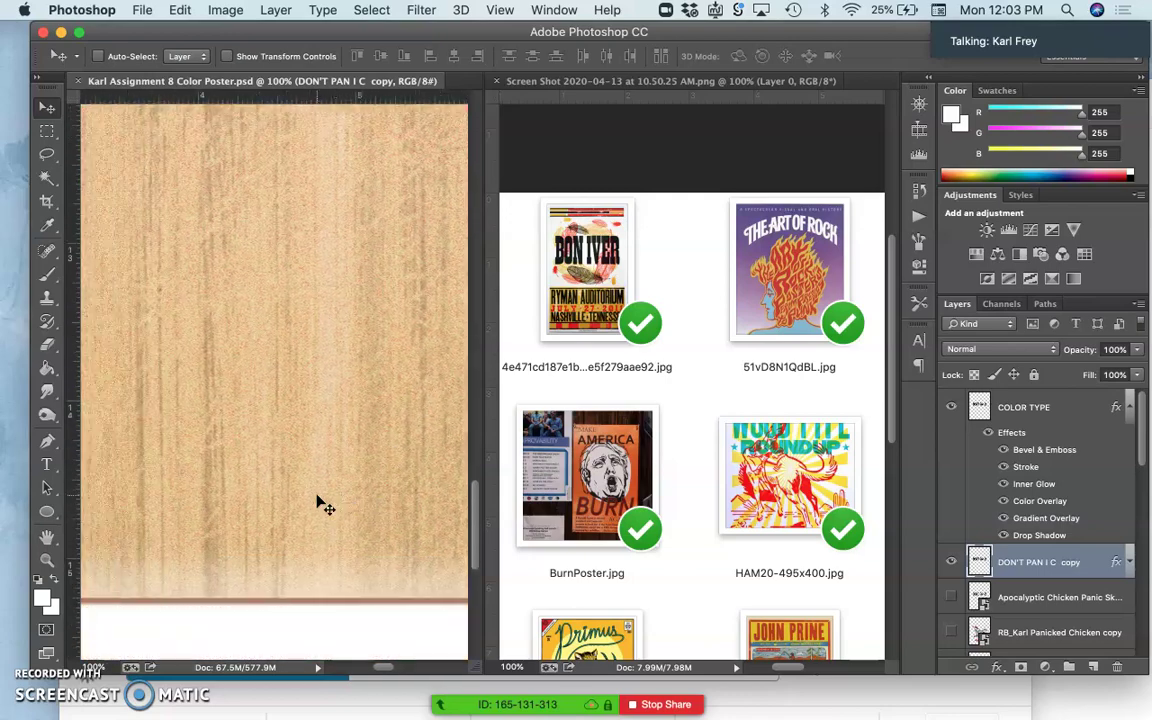
# Look over the red lettering and the chicken's cut neck against the wood grain in the color poster at 100% magnification.
pyautogui.scroll(5, 320, 503)
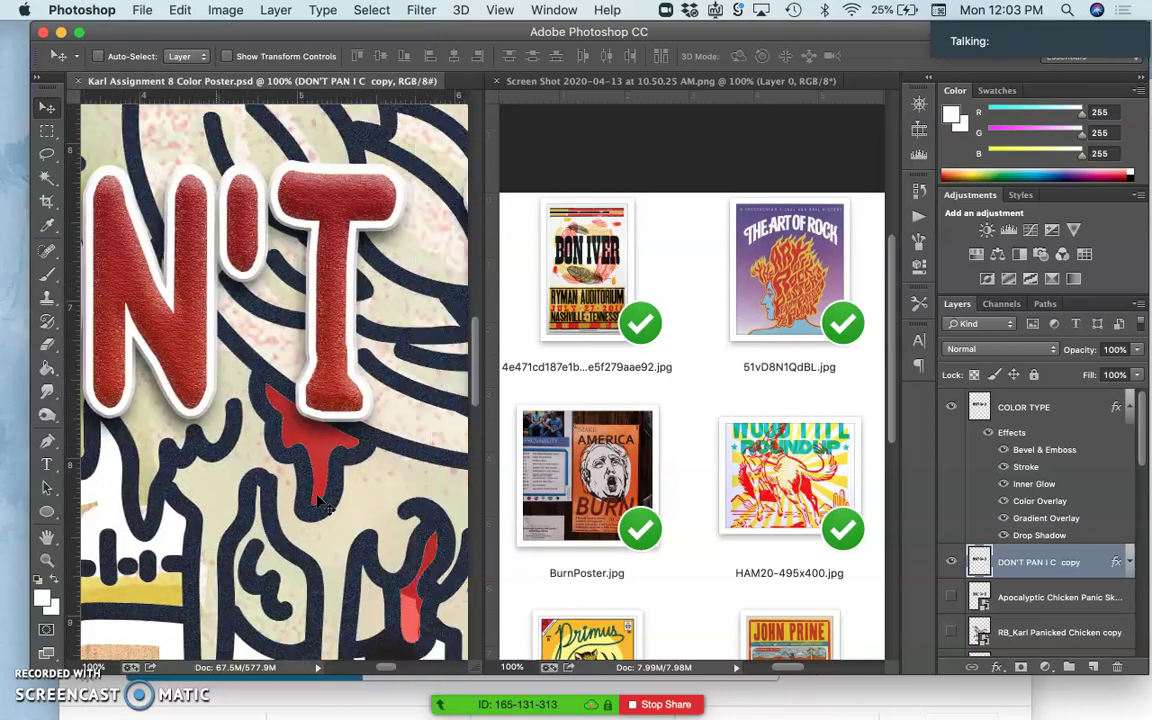
pyautogui.scroll(-8, 320, 503)
pyautogui.hscroll(-5, 320, 503)
pyautogui.hscroll(3, 320, 503)
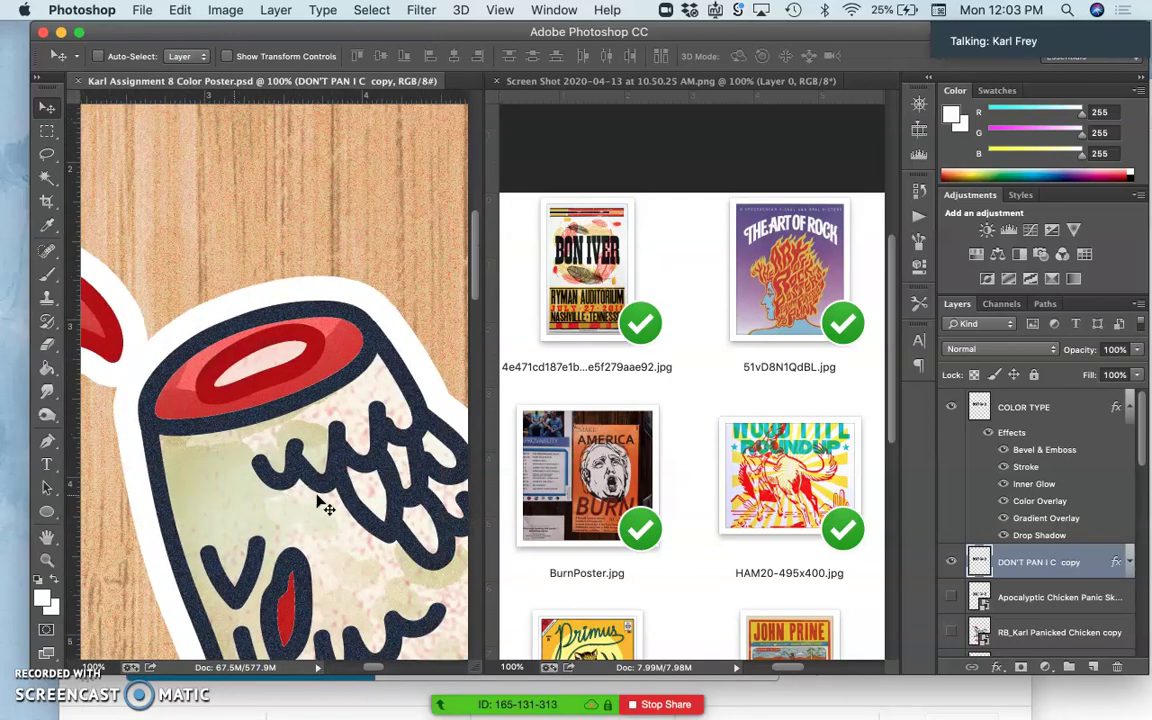
# Enlarge the multicolored poster with yellow and magenta figures in the reference screenshot to 600% magnification.
pyautogui.click(665, 390)
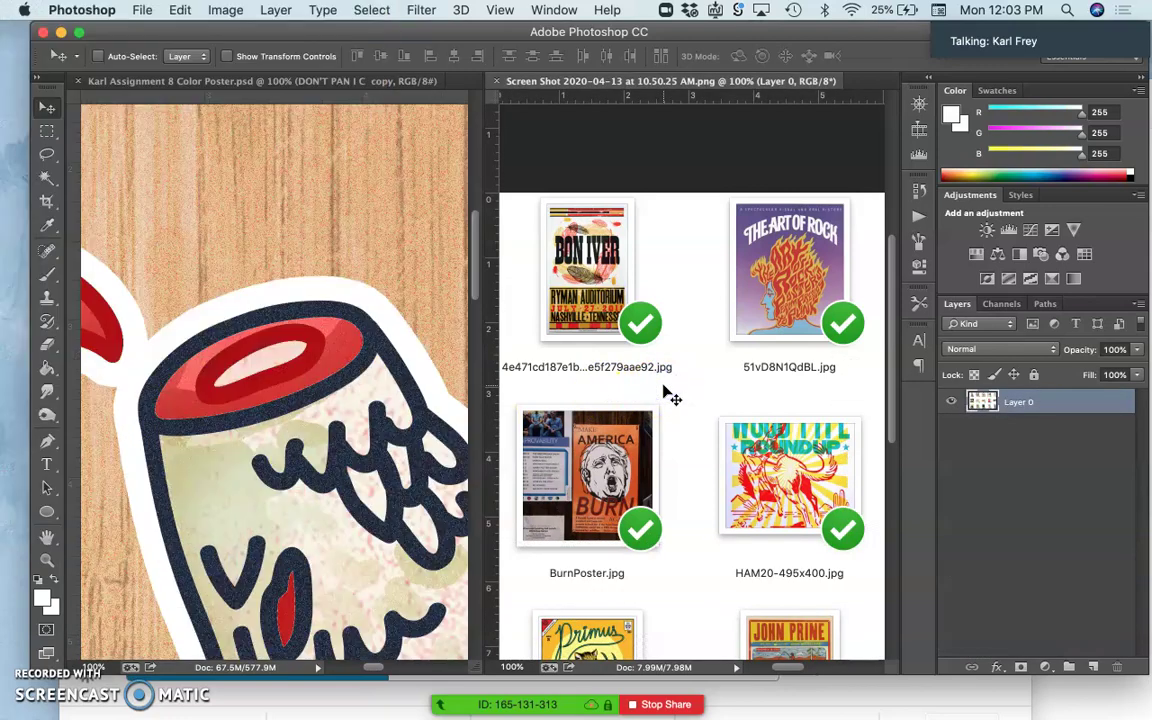
pyautogui.hscroll(10, 636, 365)
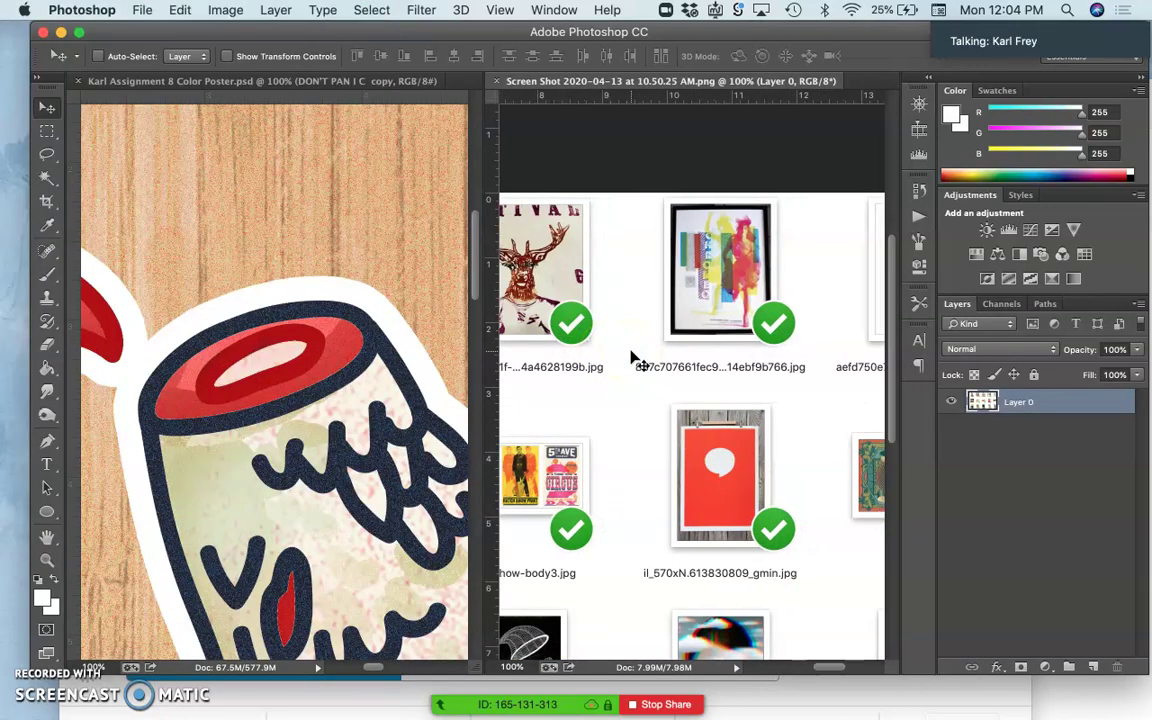
pyautogui.press('super+equal')
pyautogui.press('super+equal')
pyautogui.press('super+equal')
pyautogui.press('super+equal')
pyautogui.press('super+equal')
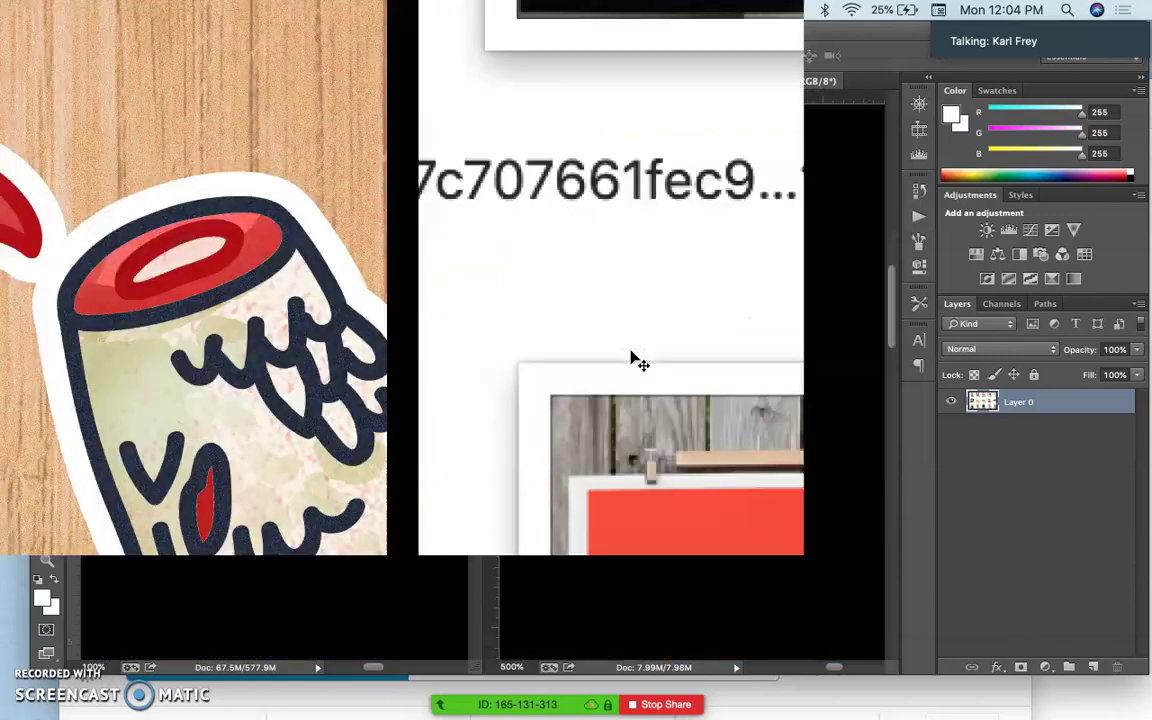
pyautogui.scroll(-10, 710, 245)
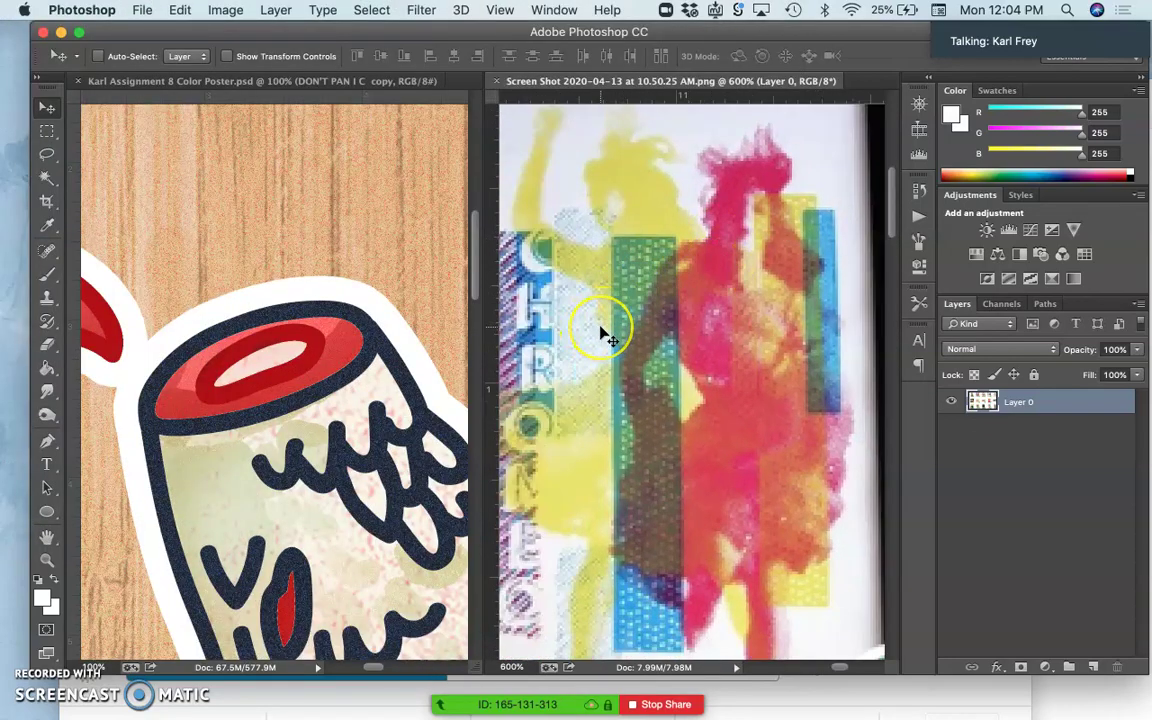
# Examine the enlarged poster's vertical lettering, patterned color bars and the areas where its translucent ink colors overlap.
pyautogui.hscroll(-4, 605, 335)
pyautogui.scroll(-1, 605, 335)
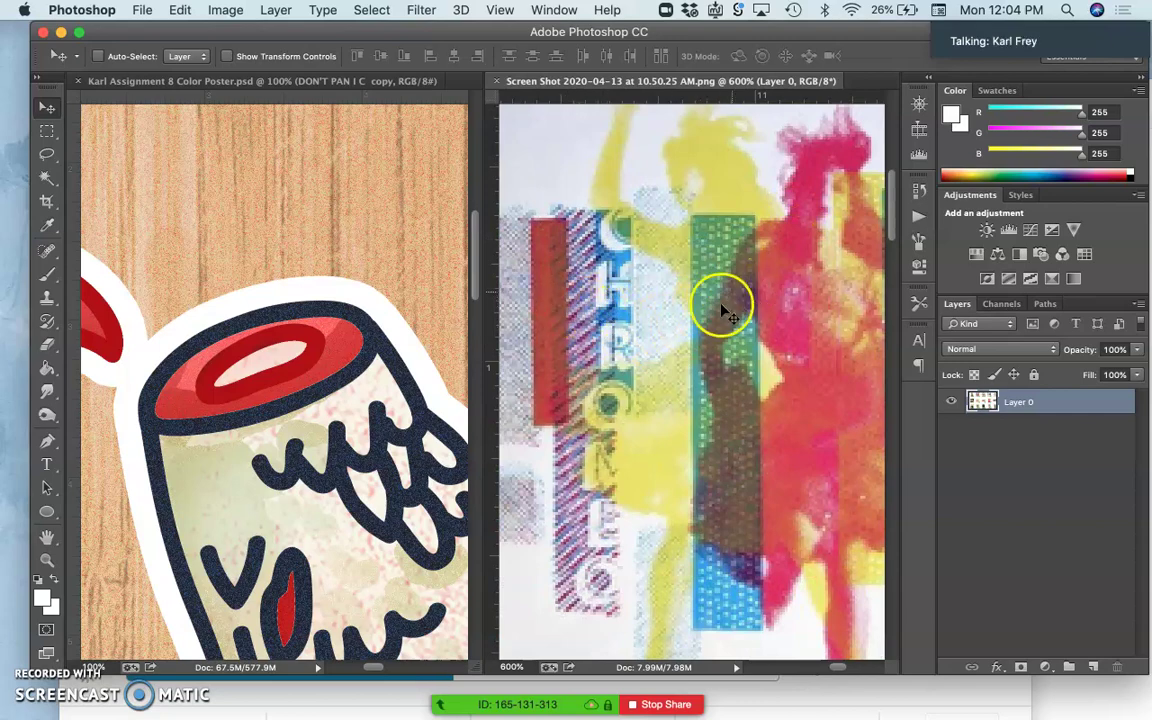
pyautogui.hscroll(-5, 650, 368)
pyautogui.scroll(-2, 650, 368)
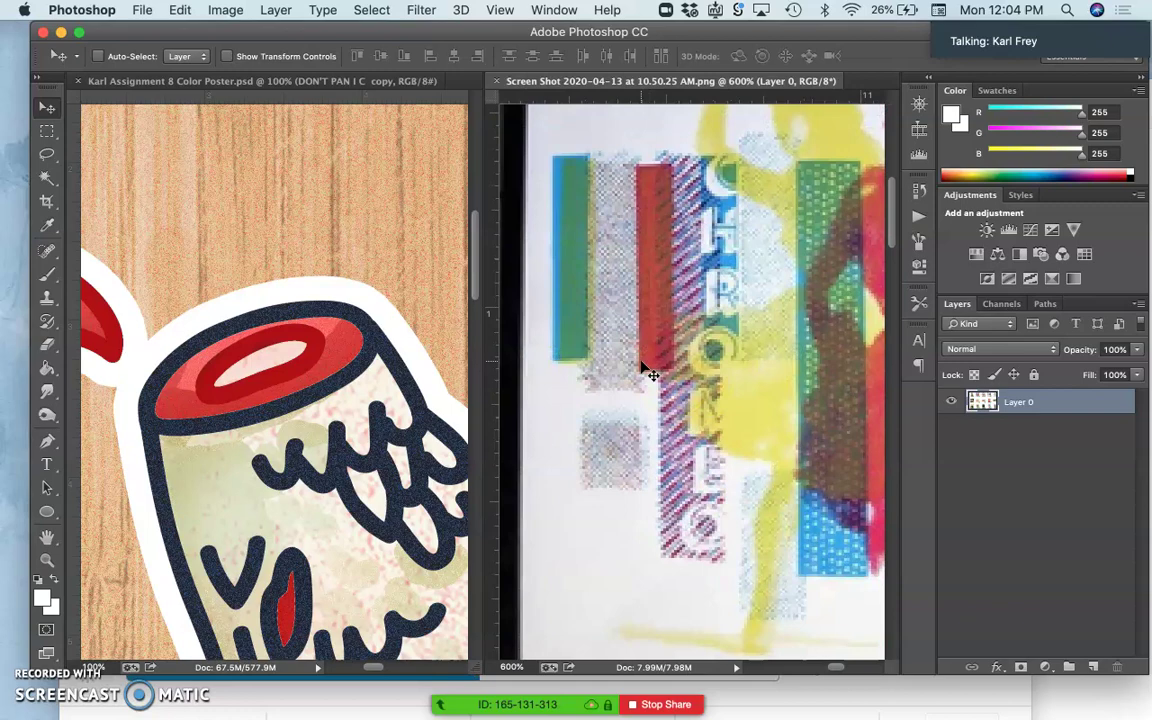
pyautogui.hscroll(5, 643, 368)
pyautogui.scroll(-3, 643, 368)
pyautogui.scroll(4, 643, 368)
pyautogui.hscroll(5, 643, 368)
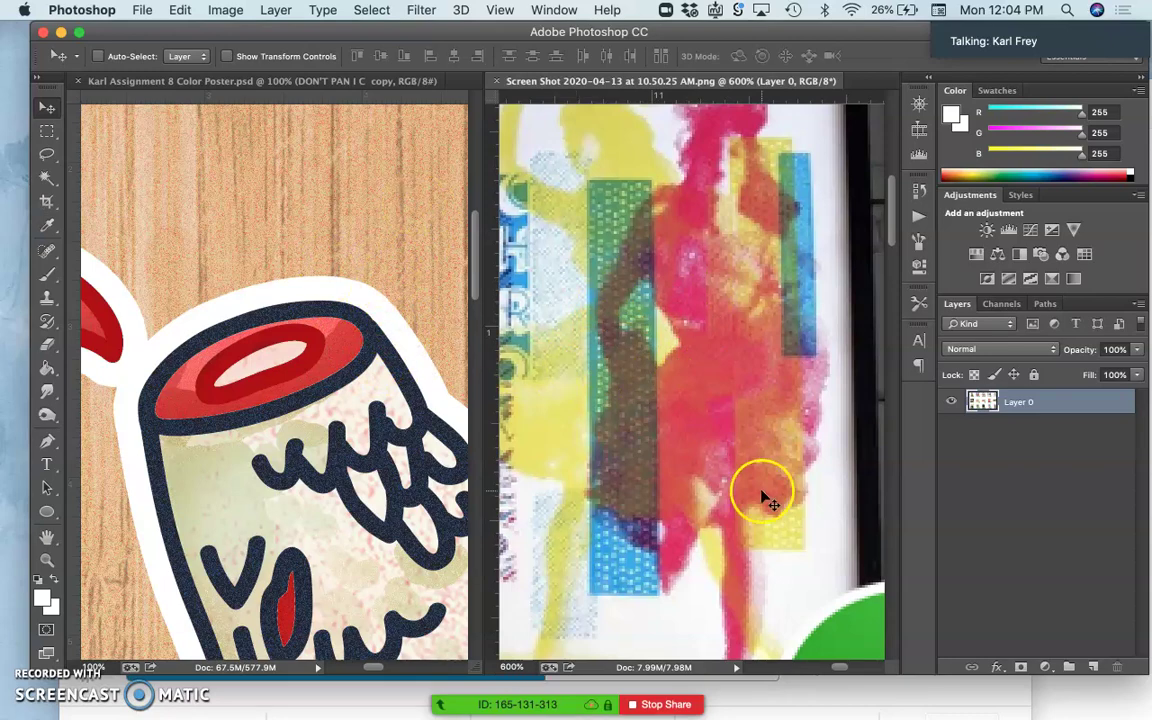
# Switch to Chrome, view the first page of the Photobucket album's thumbnails, and open page 3 of the album.
pyautogui.click(883, 694)
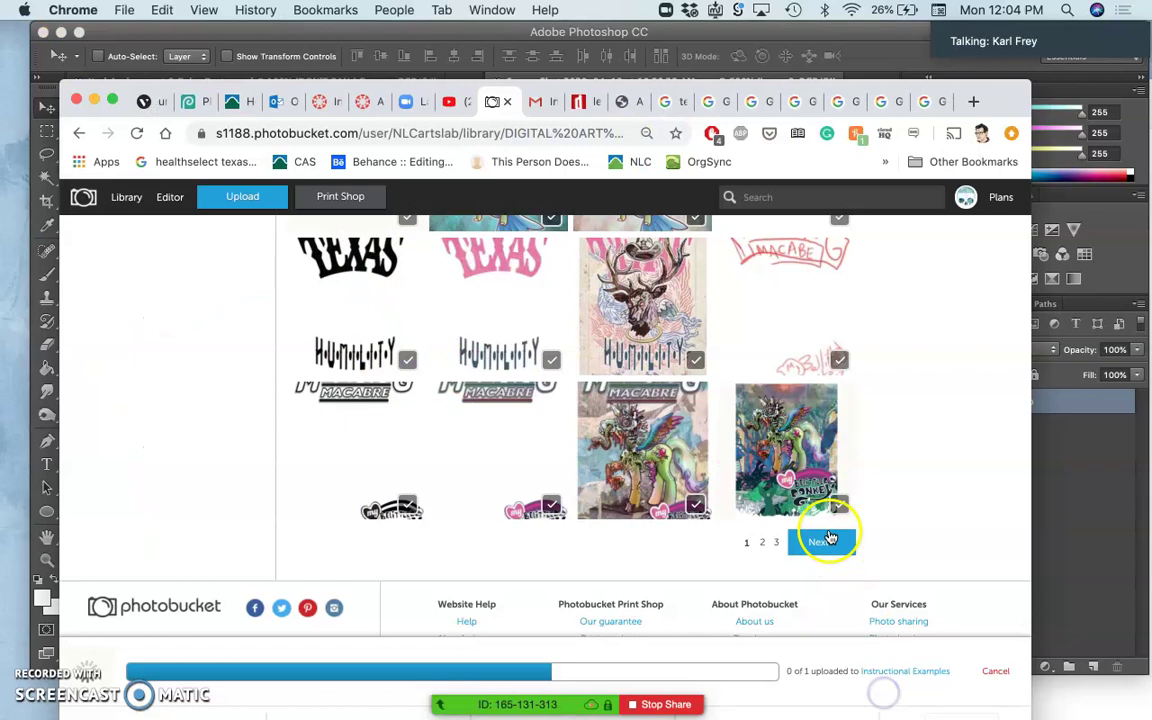
pyautogui.scroll(5, 805, 472)
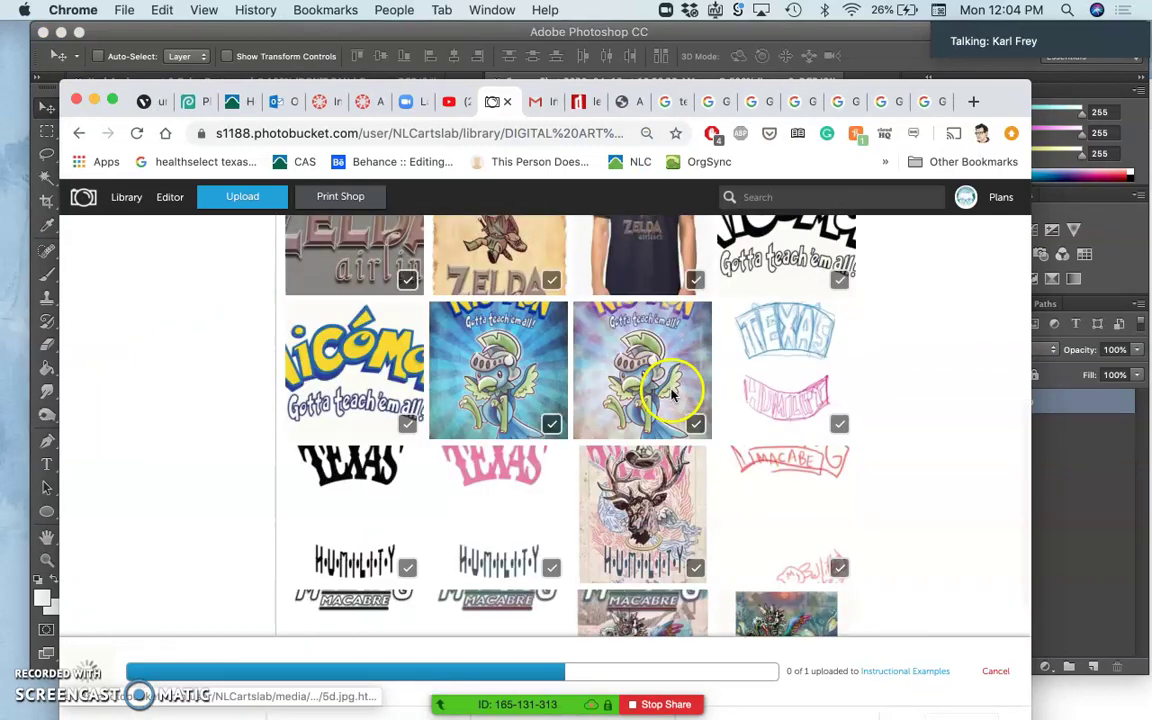
pyautogui.scroll(-4, 722, 411)
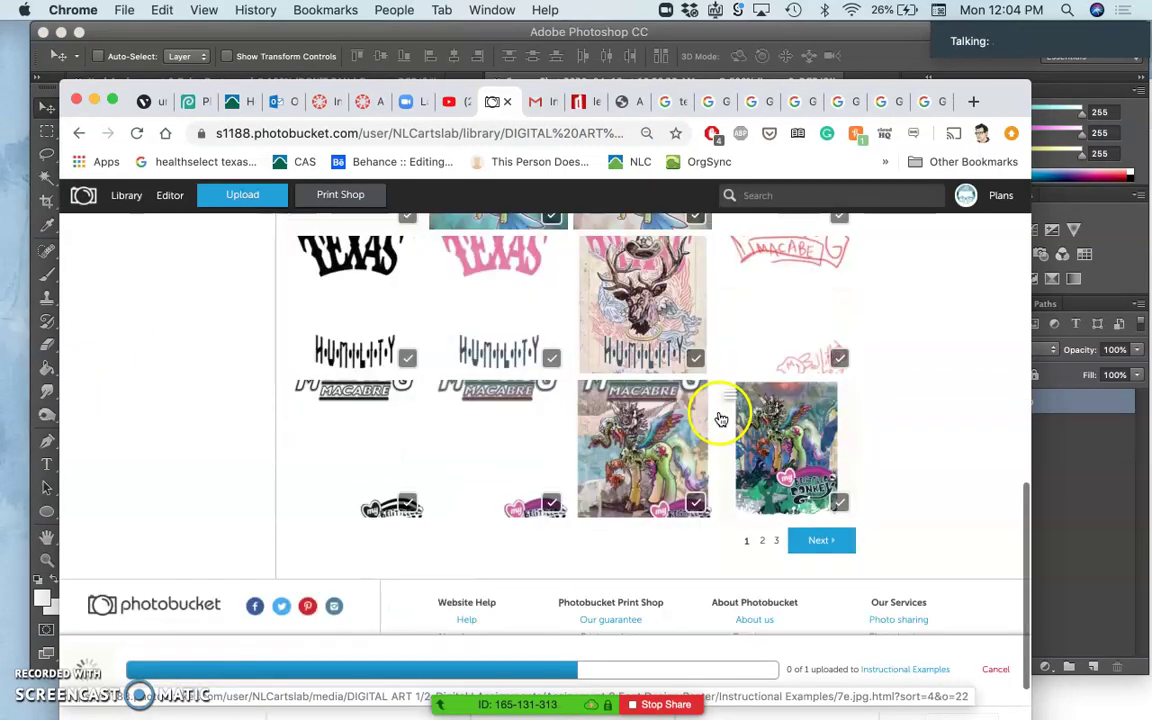
pyautogui.click(775, 541)
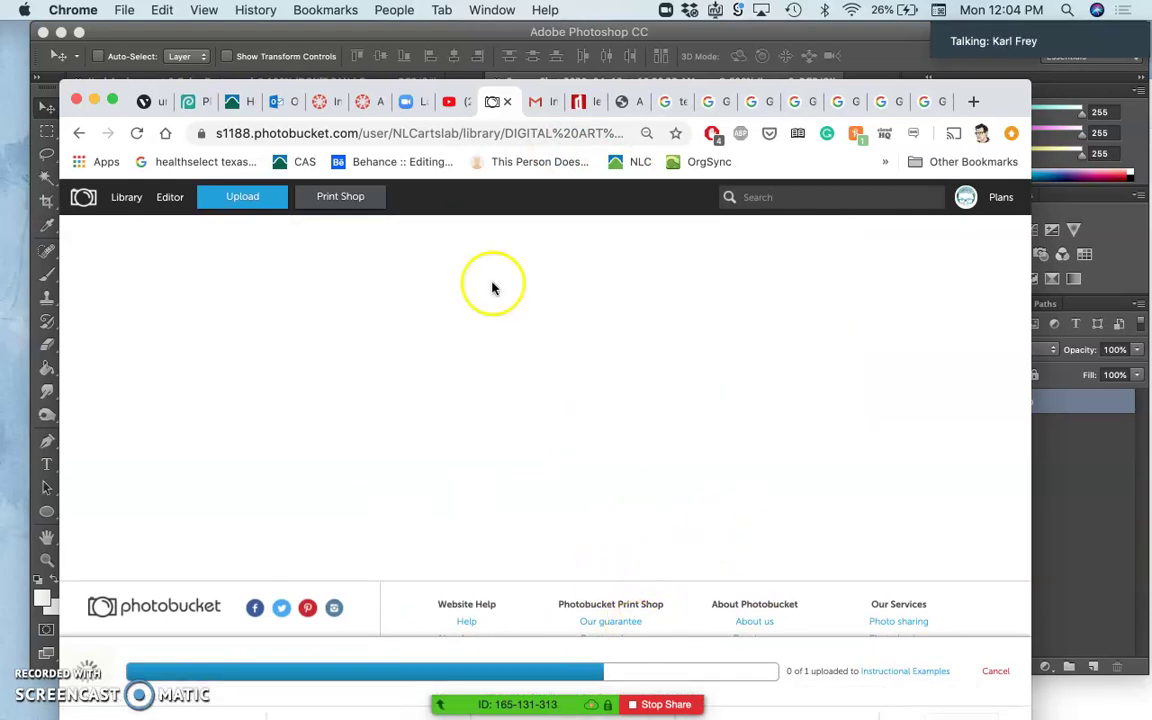
# Switch to the Canvas course home page, move the browser window higher on the screen, and open the Assignment Sheets page.
pyautogui.click(370, 103)
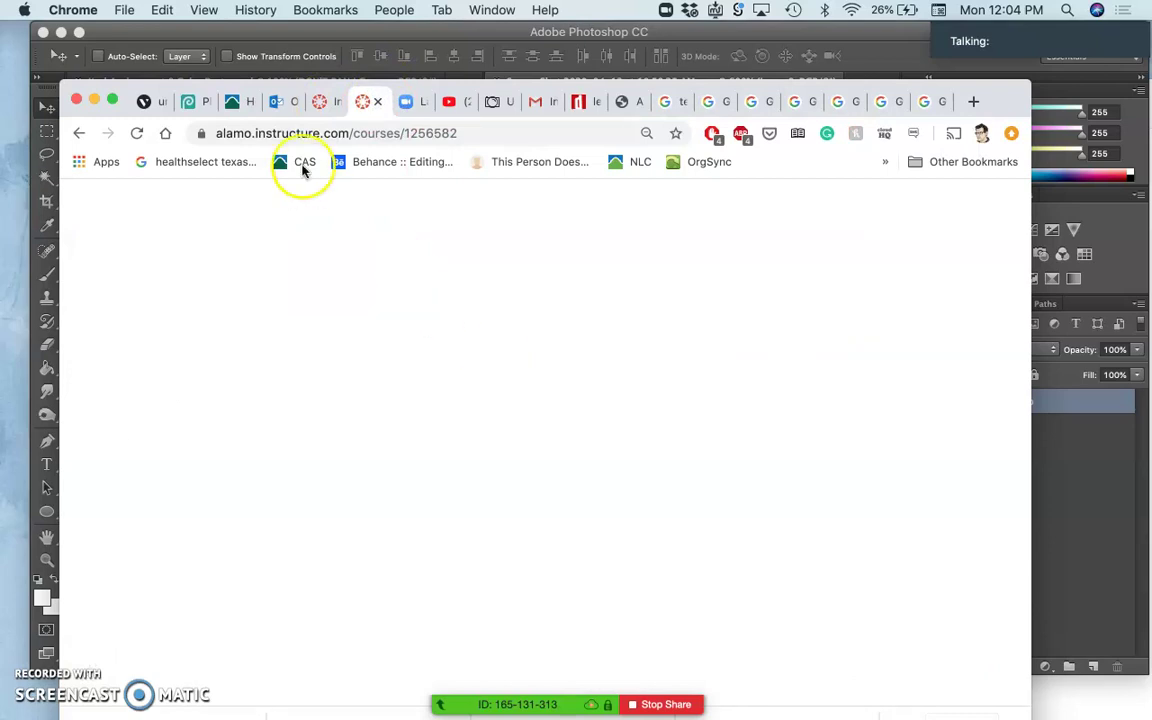
pyautogui.moveTo(130, 90); pyautogui.dragTo(127, 30)
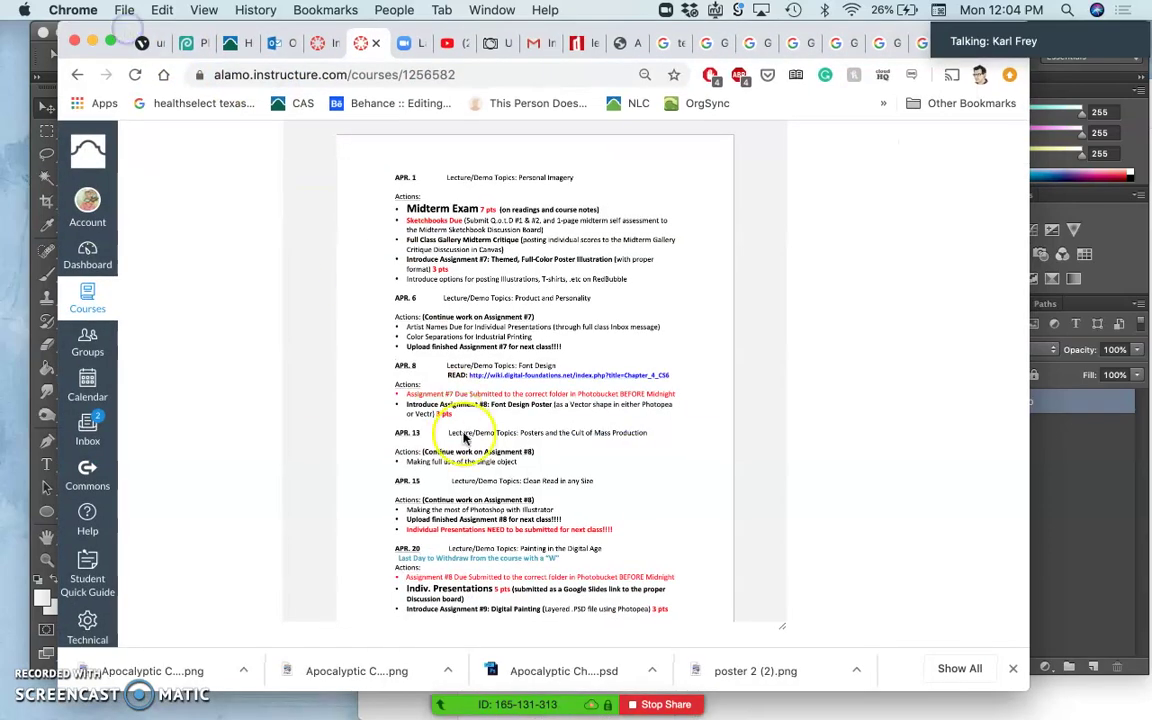
pyautogui.scroll(-15, 463, 428)
pyautogui.scroll(-5, 463, 437)
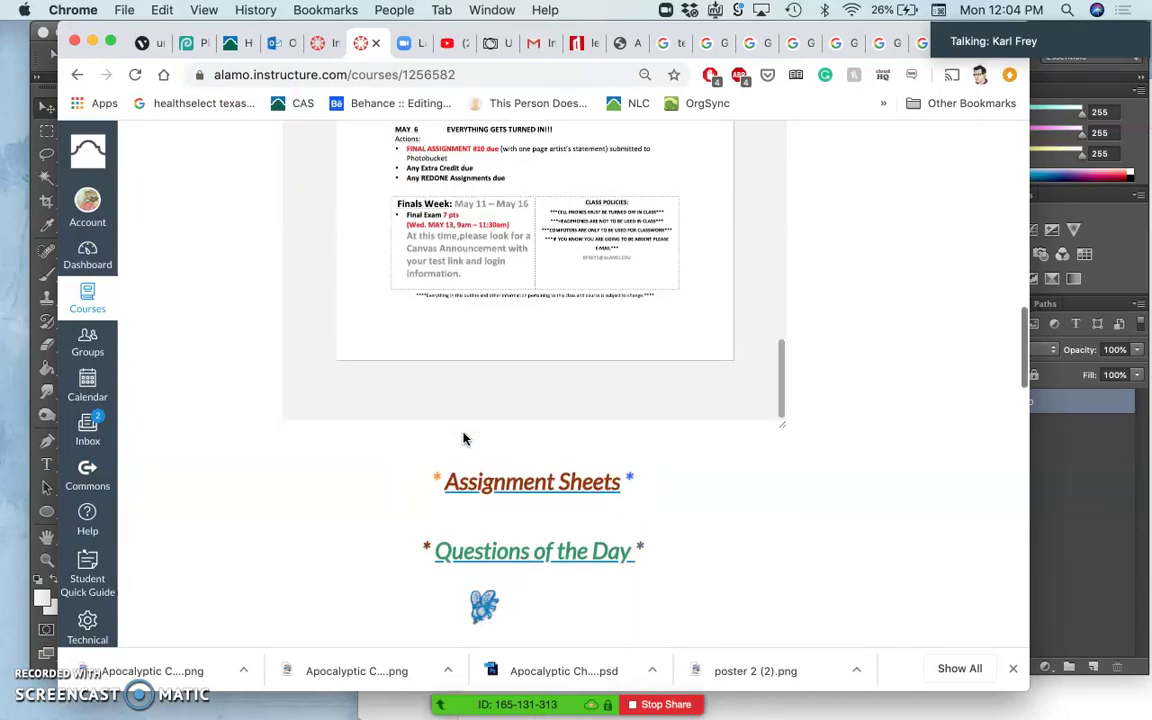
pyautogui.click(502, 424)
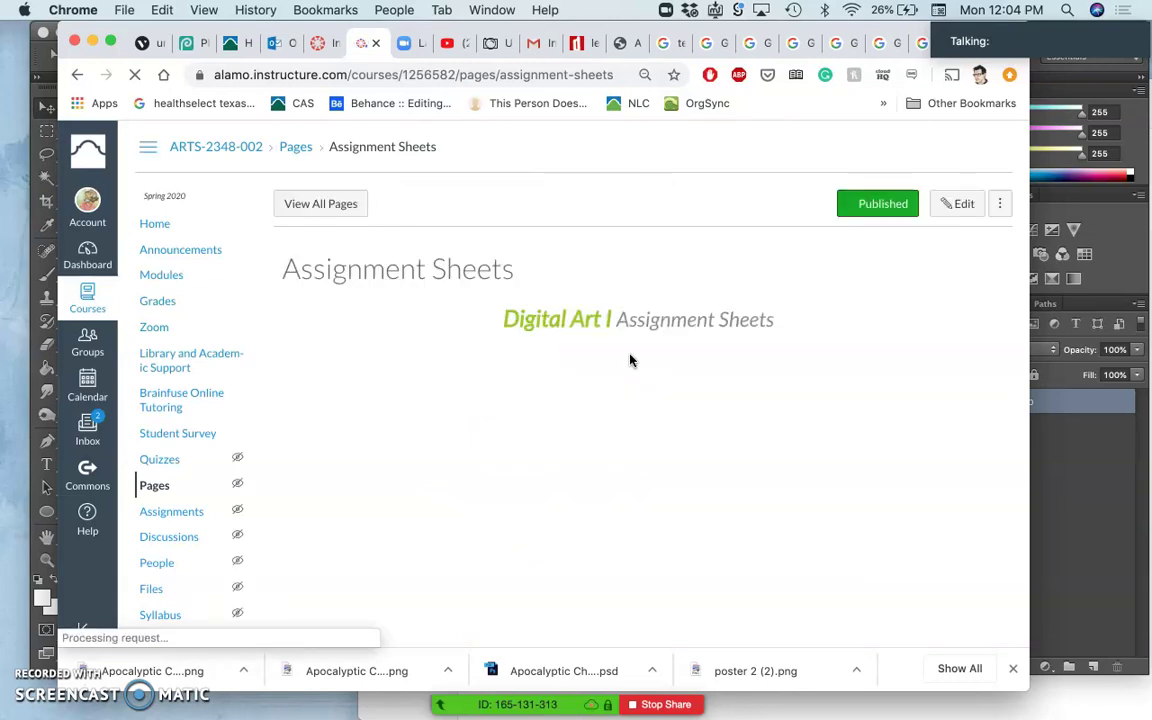
# Open "An Exhaustive Explanation of CMYK Color Separation" listed under Assignment #8 in a new tab and switch to it.
pyautogui.scroll(-1, 576, 392)
pyautogui.scroll(-10, 576, 394)
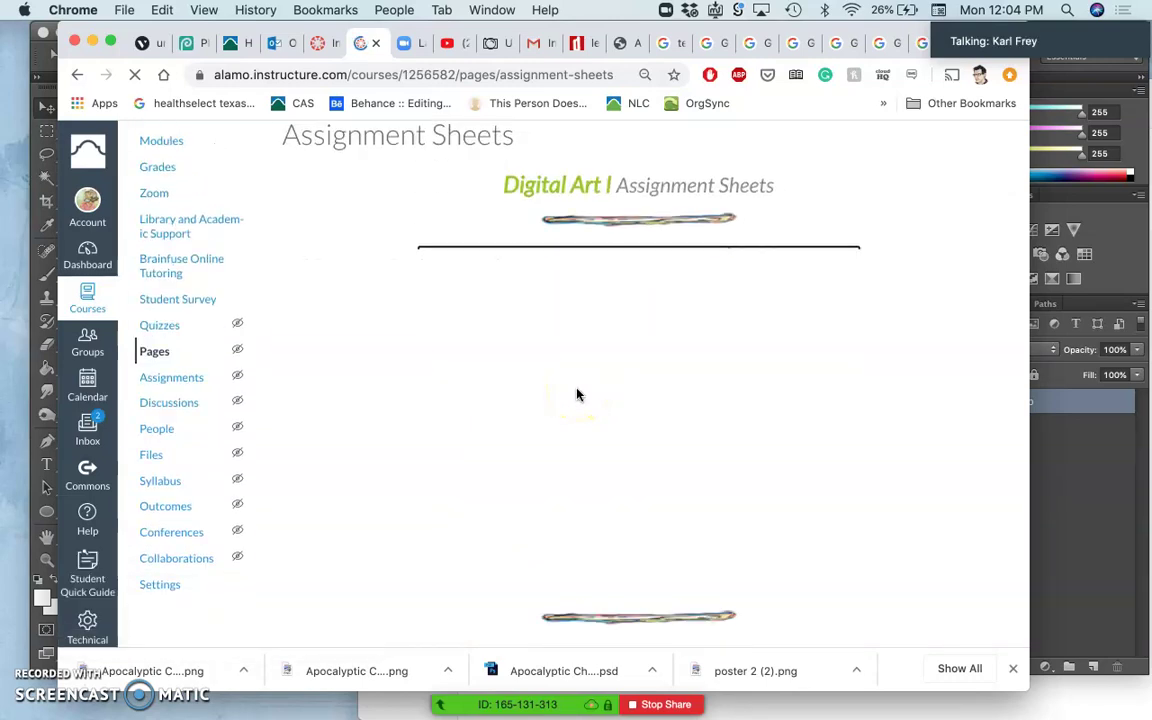
pyautogui.scroll(-5, 576, 394)
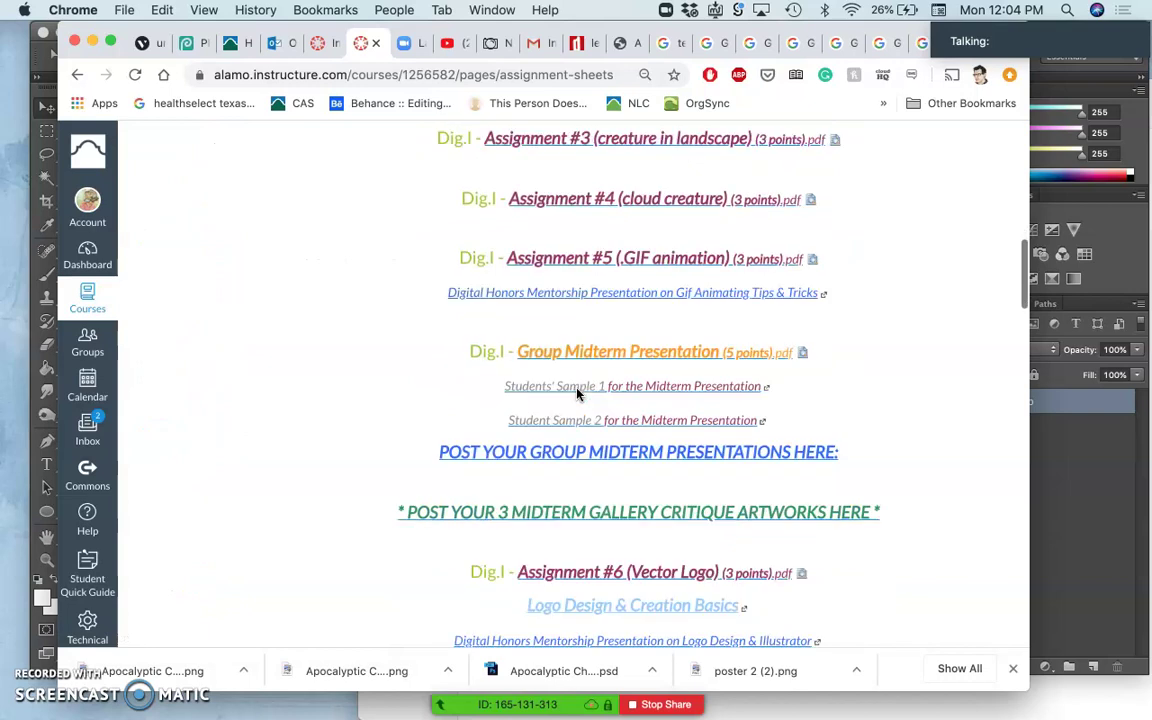
pyautogui.scroll(-2, 576, 394)
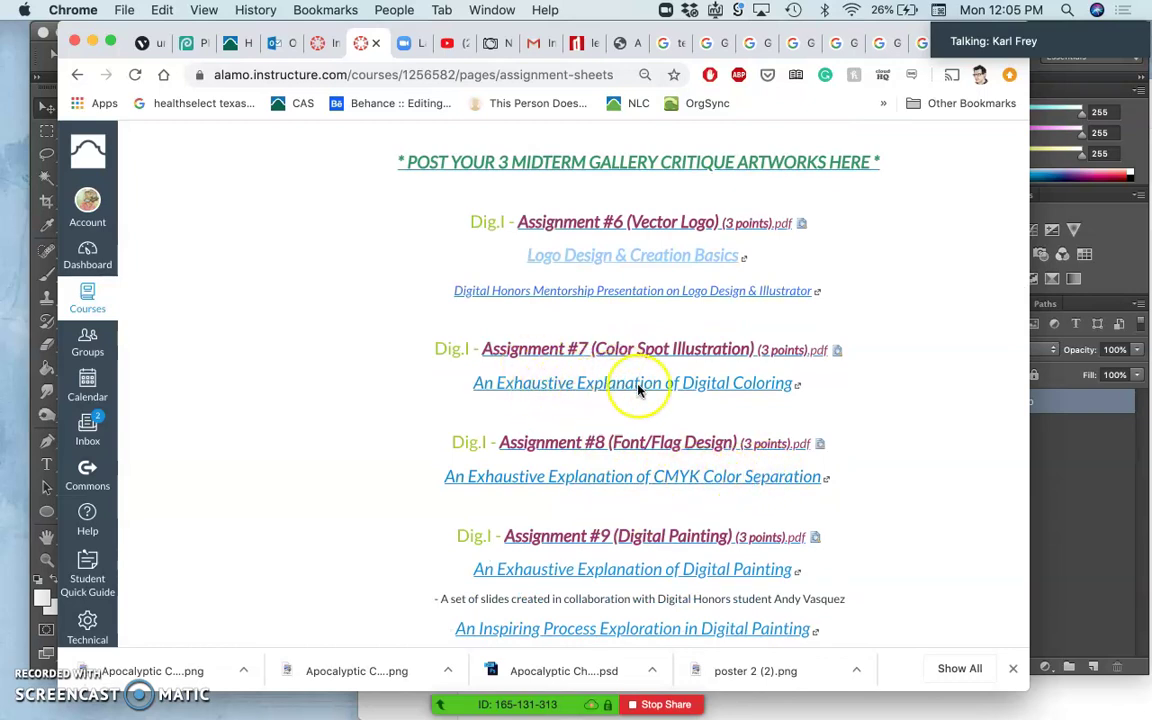
pyautogui.rightClick(706, 481)
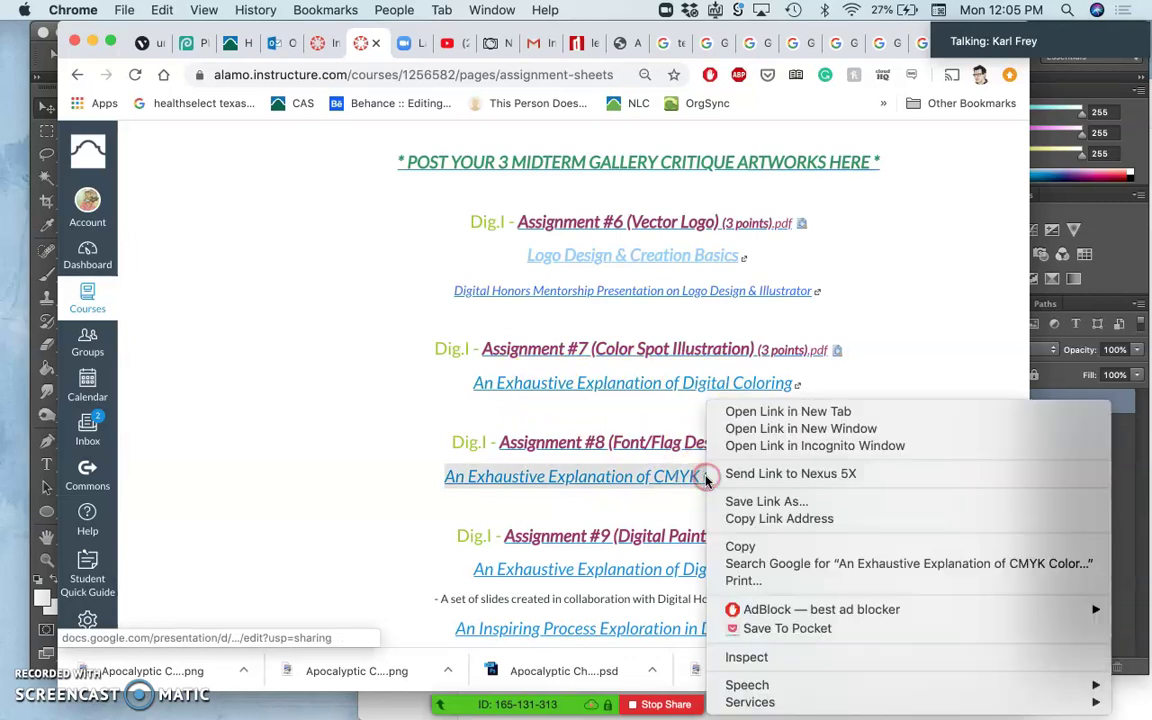
pyautogui.click(755, 412)
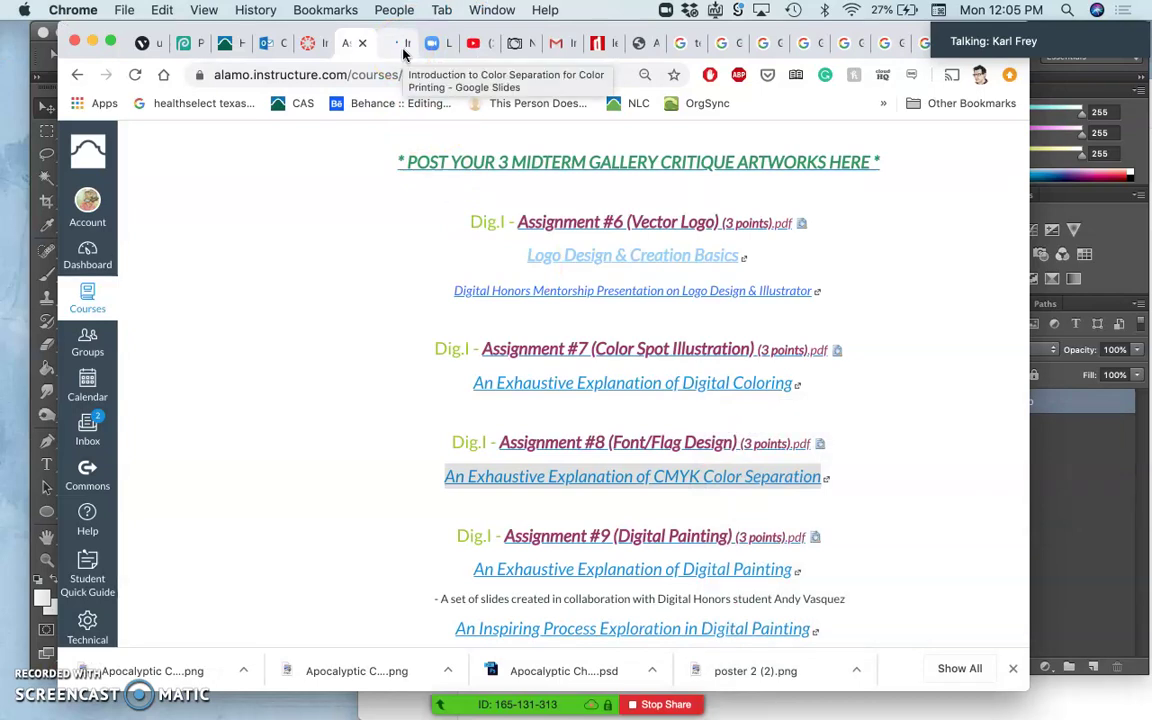
pyautogui.click(403, 57)
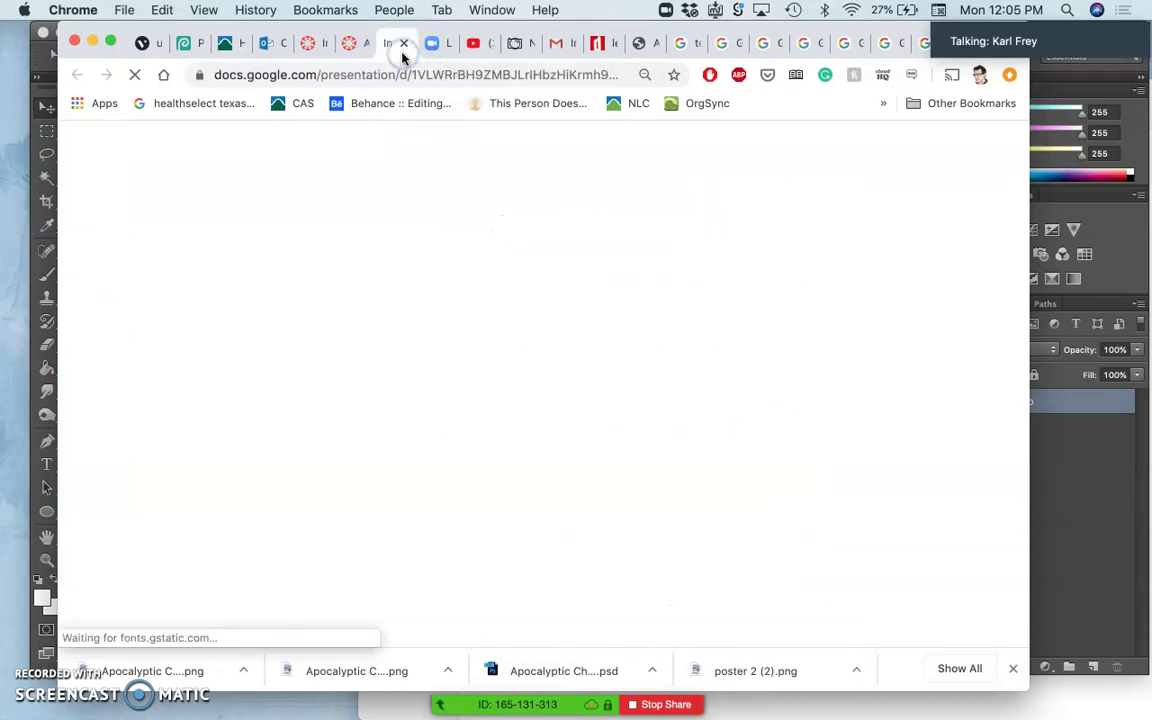